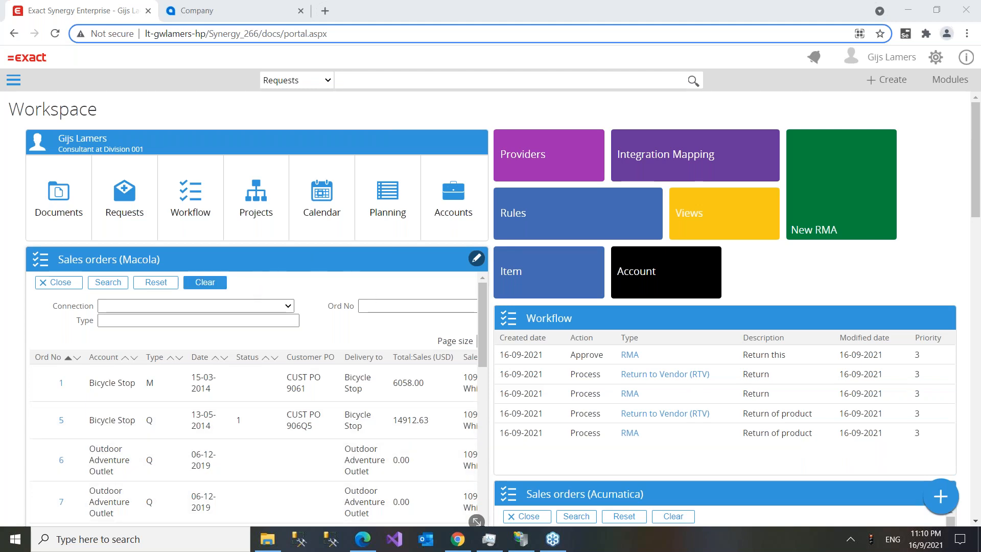
# - Scroll through the workspace and open the list of projects
pyautogui.scroll(-1, 253, 398)
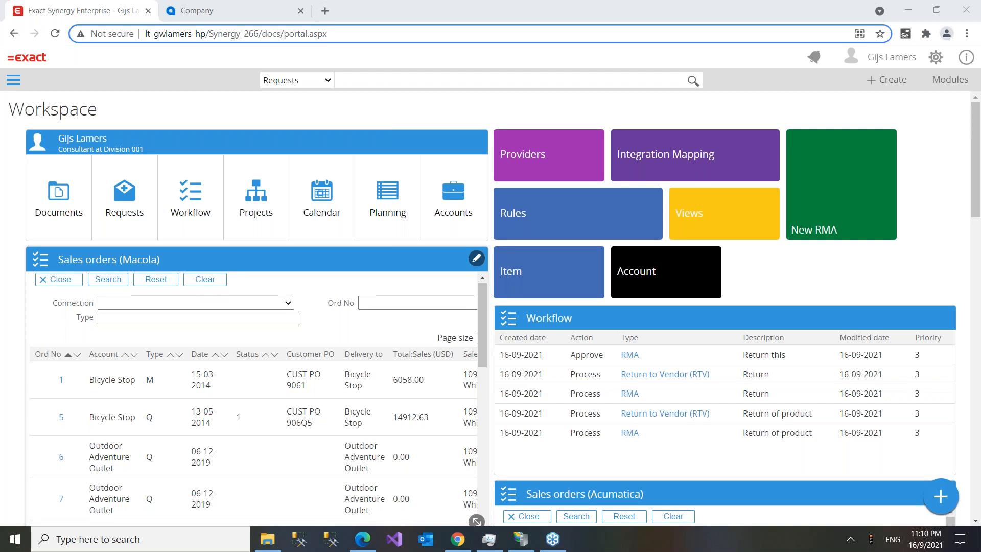
pyautogui.scroll(-5, 253, 398)
pyautogui.scroll(-3, 685, 414)
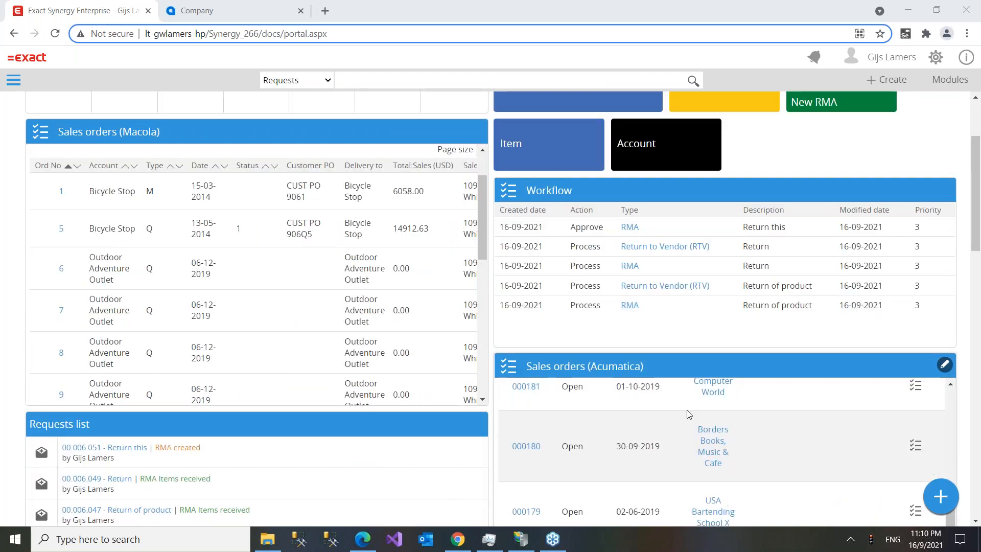
pyautogui.scroll(3, 684, 414)
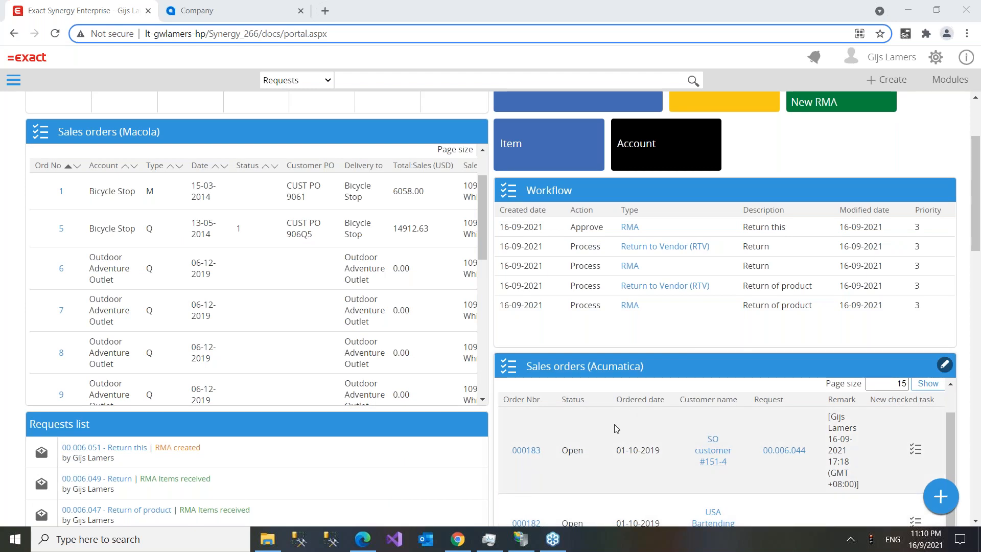
pyautogui.scroll(3, 477, 393)
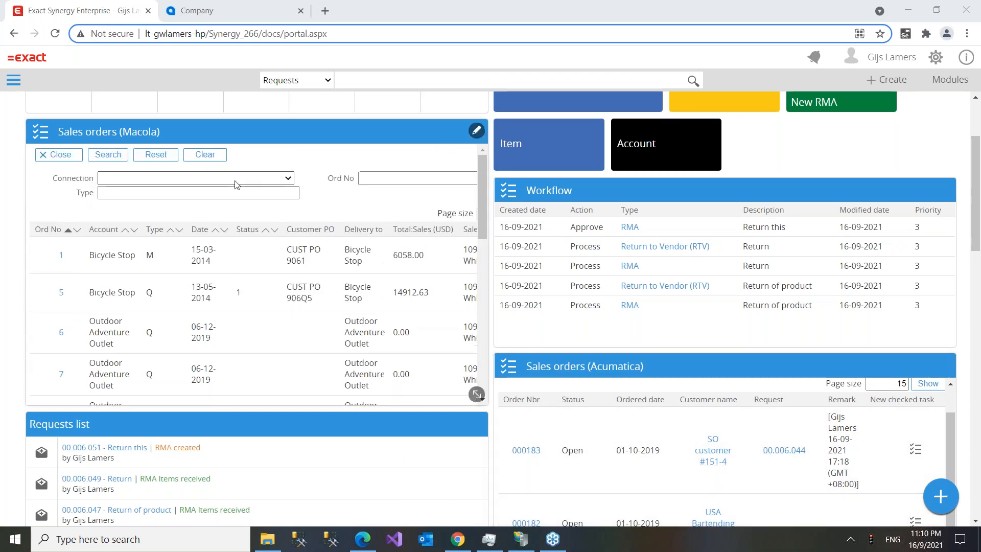
pyautogui.scroll(3, 477, 393)
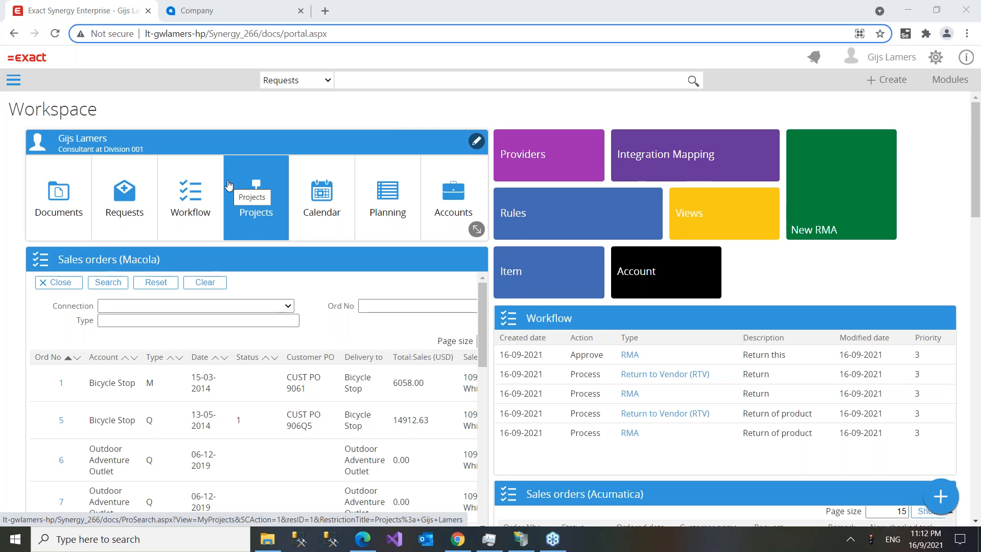
pyautogui.click(229, 184)
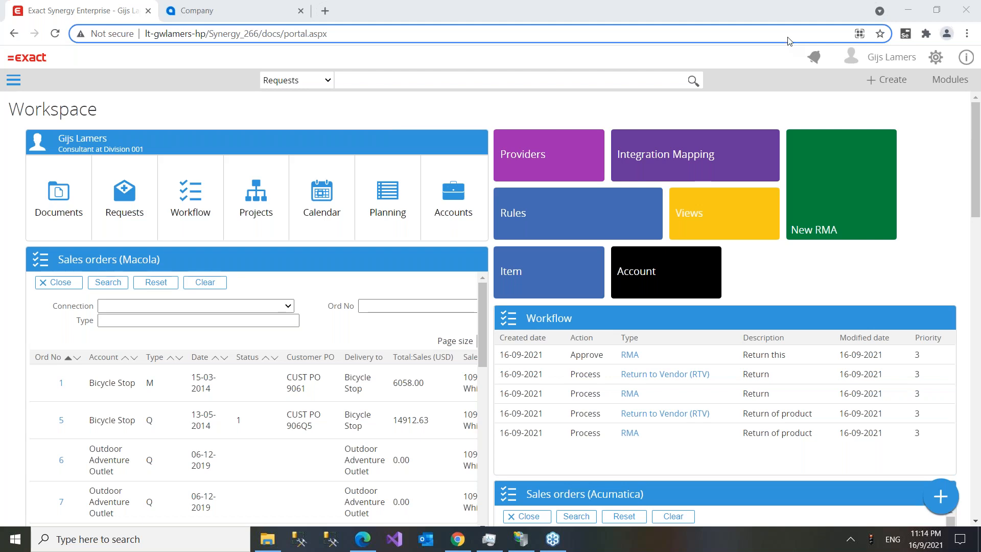
# - Browse the integration providers list, then open the Mapping: Entity page from the workspace
pyautogui.click(760, 268)
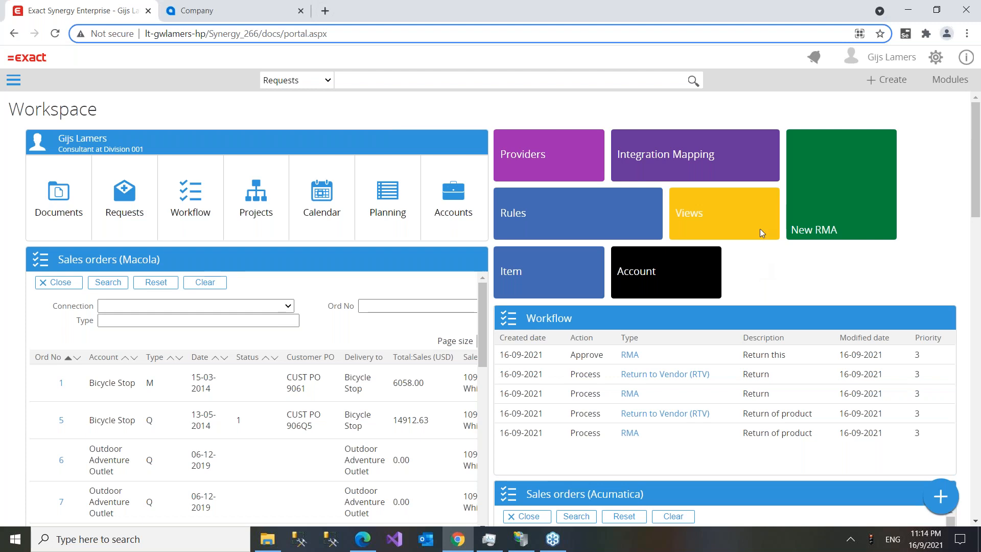
pyautogui.click(787, 40)
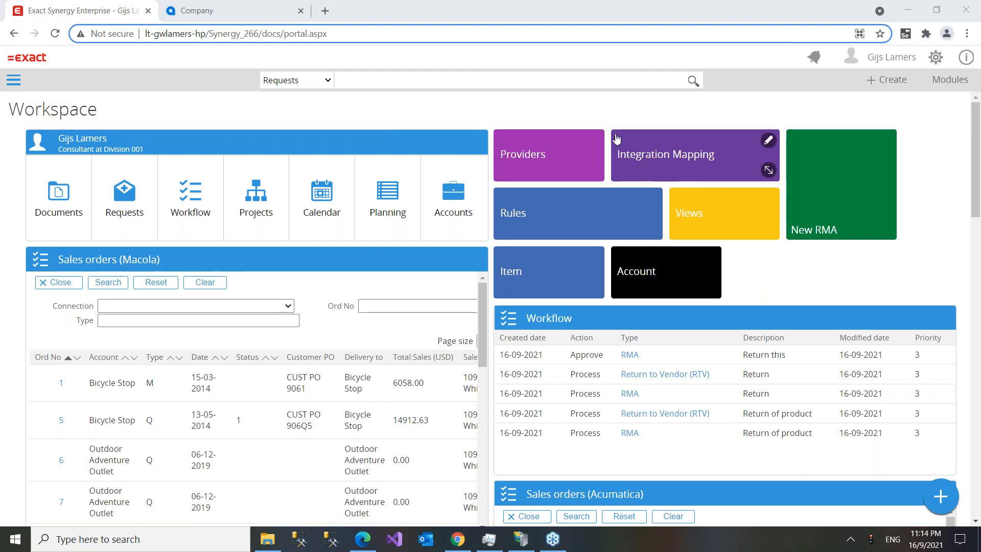
pyautogui.click(535, 163)
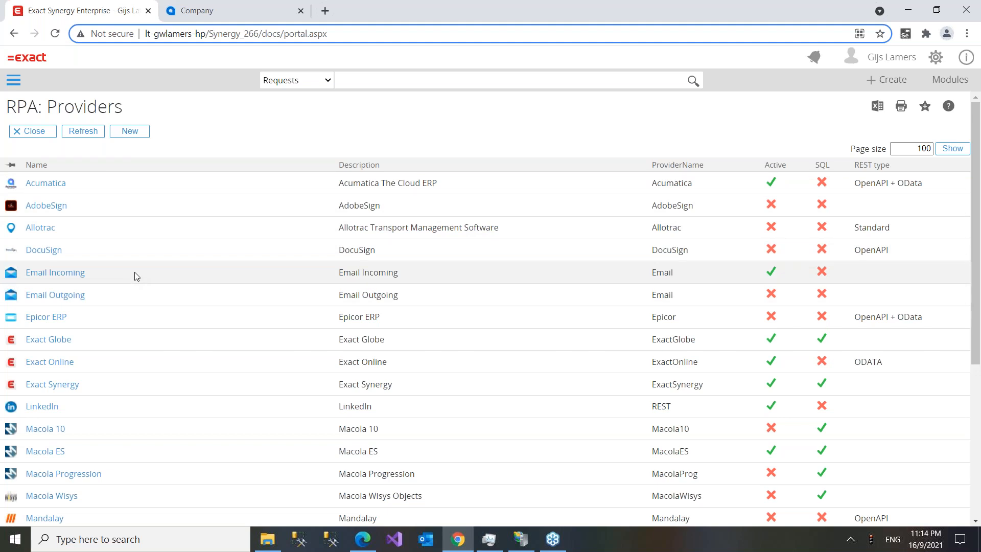
pyautogui.scroll(-1, 149, 323)
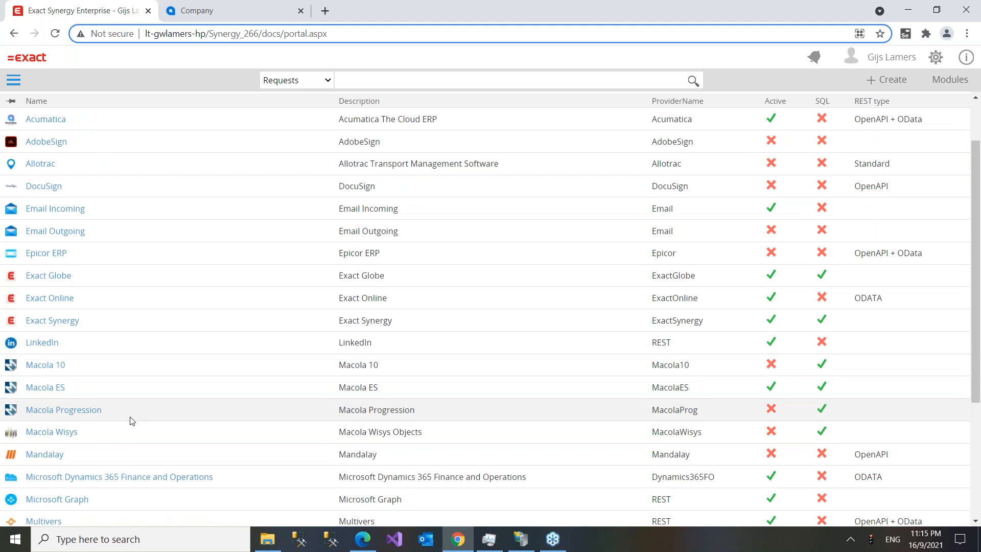
pyautogui.scroll(-2, 169, 495)
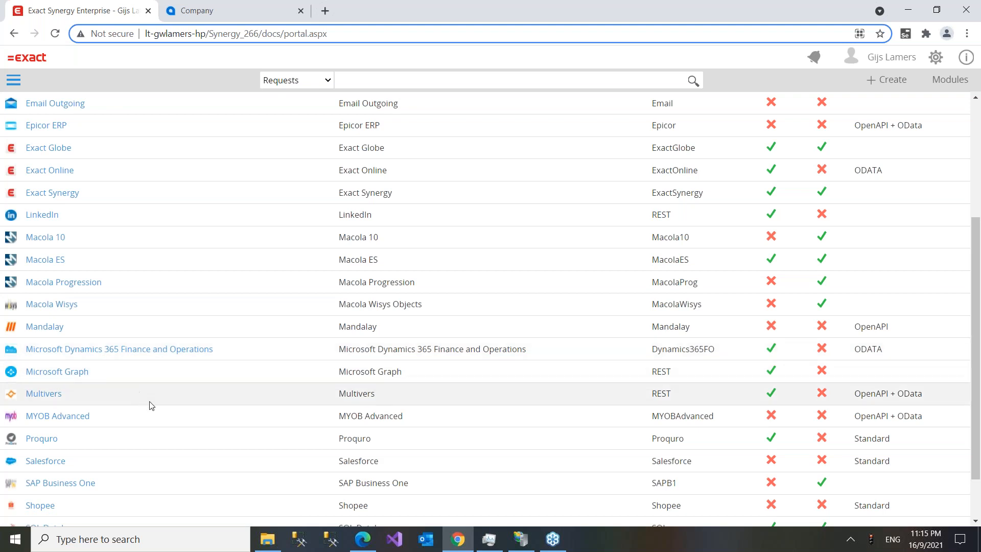
pyautogui.scroll(-1, 144, 438)
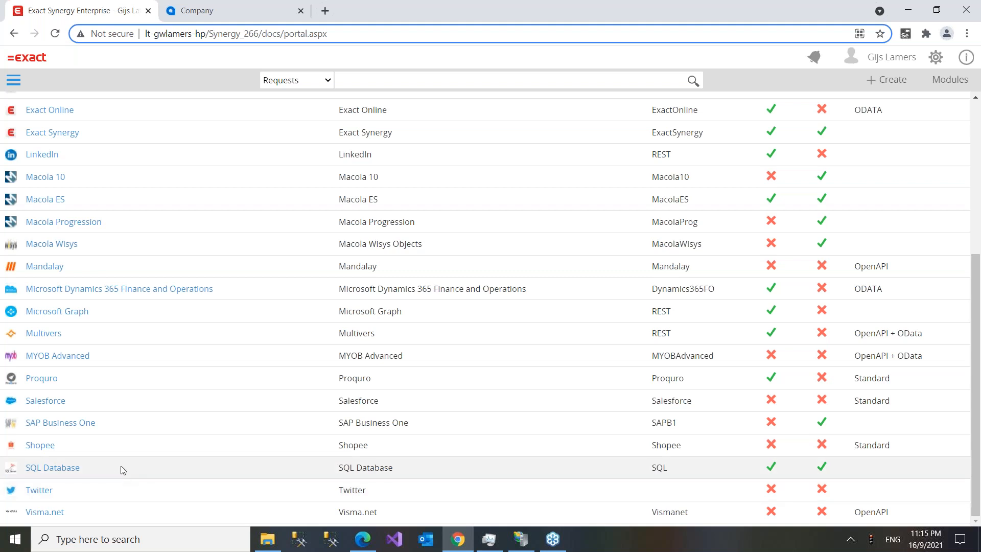
pyautogui.scroll(4, 157, 442)
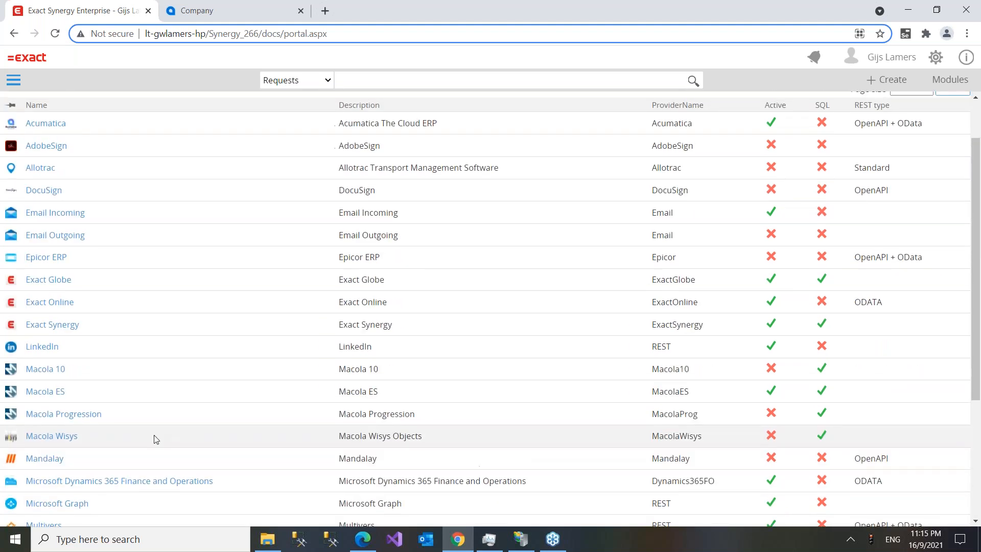
pyautogui.scroll(1, 276, 247)
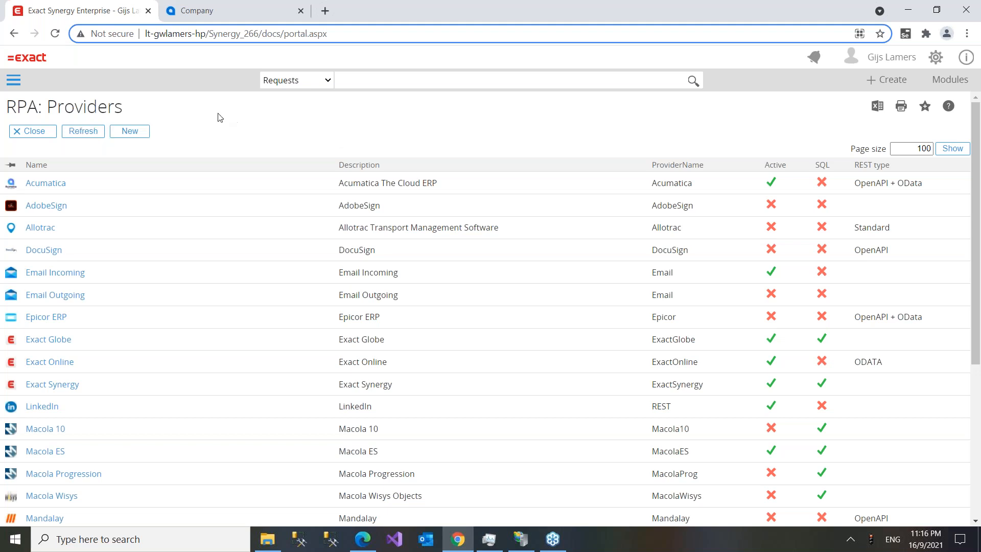
pyautogui.click(28, 64)
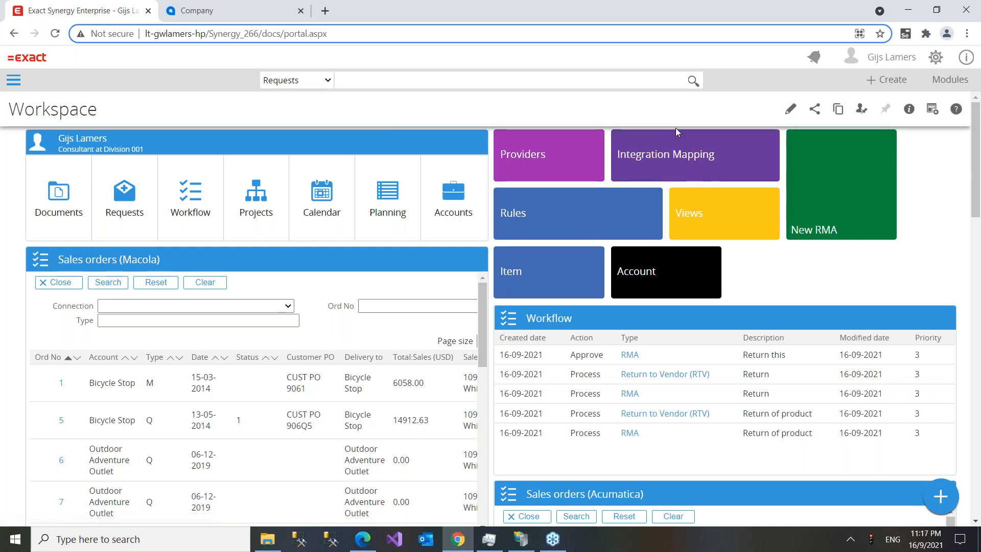
pyautogui.click(679, 159)
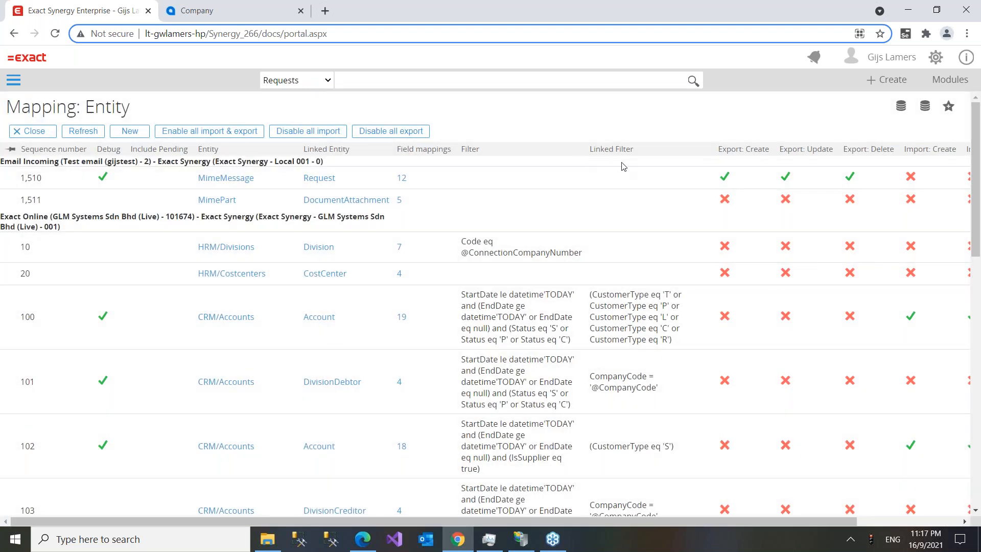
pyautogui.scroll(-1, 664, 211)
pyautogui.scroll(-1, 175, 263)
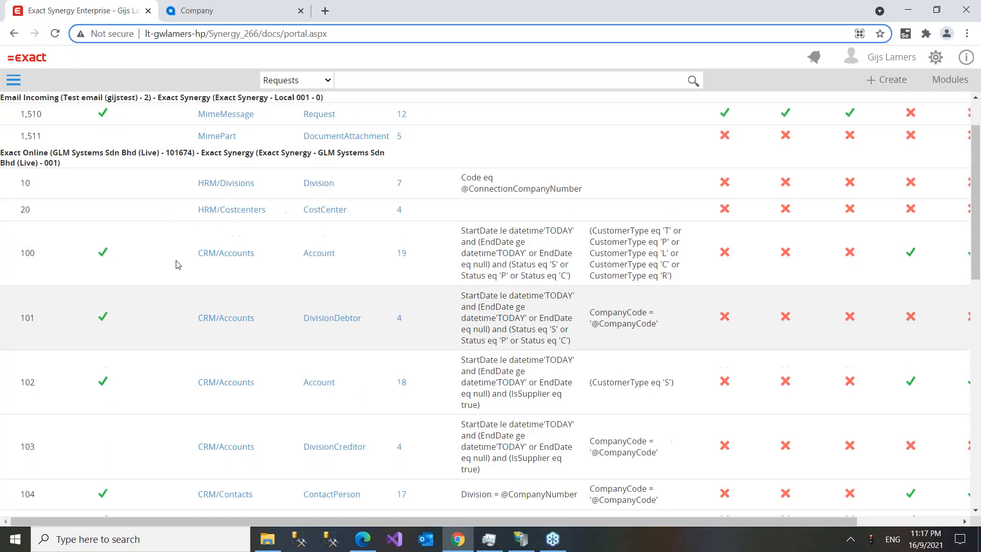
pyautogui.scroll(-8, 178, 228)
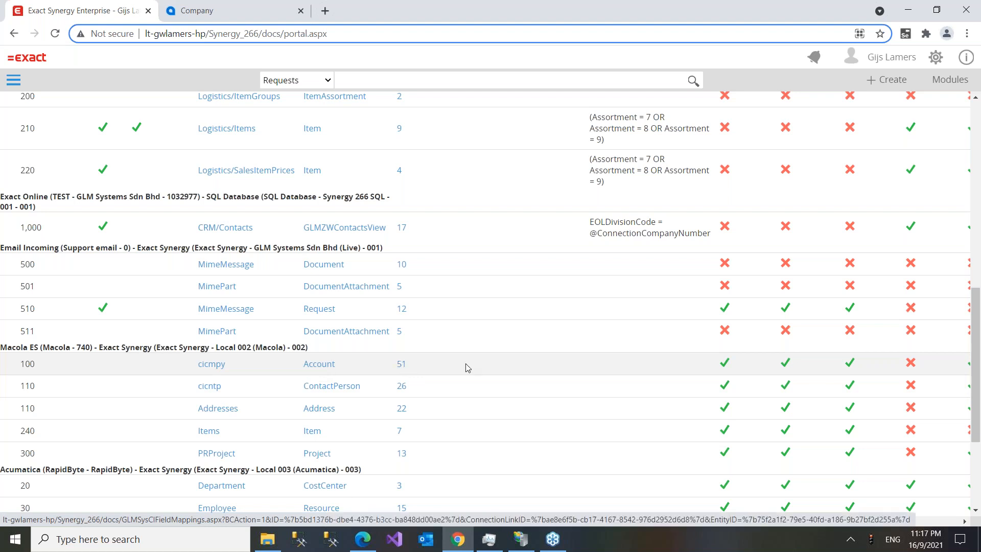
pyautogui.scroll(15, 826, 302)
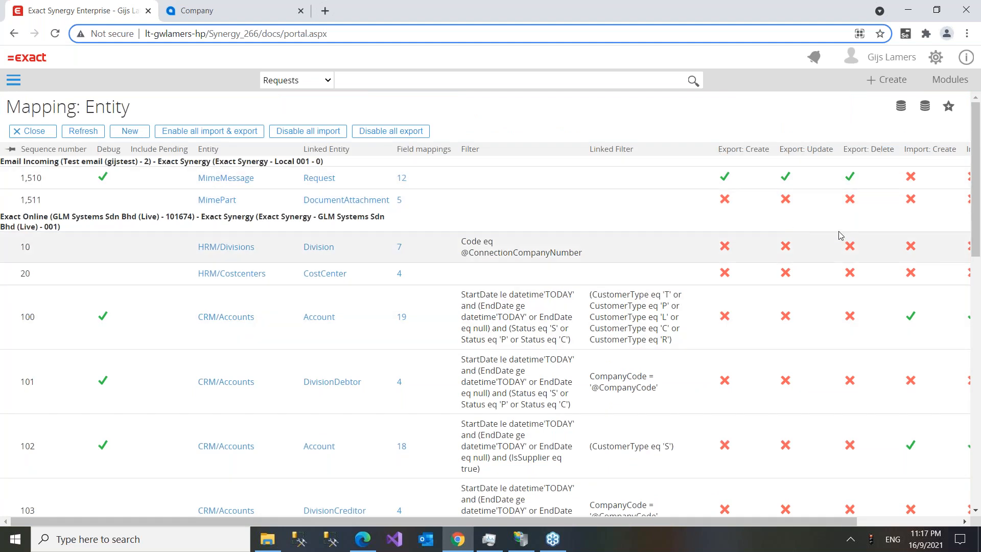
pyautogui.moveTo(973, 243); pyautogui.dragTo(978, 506)
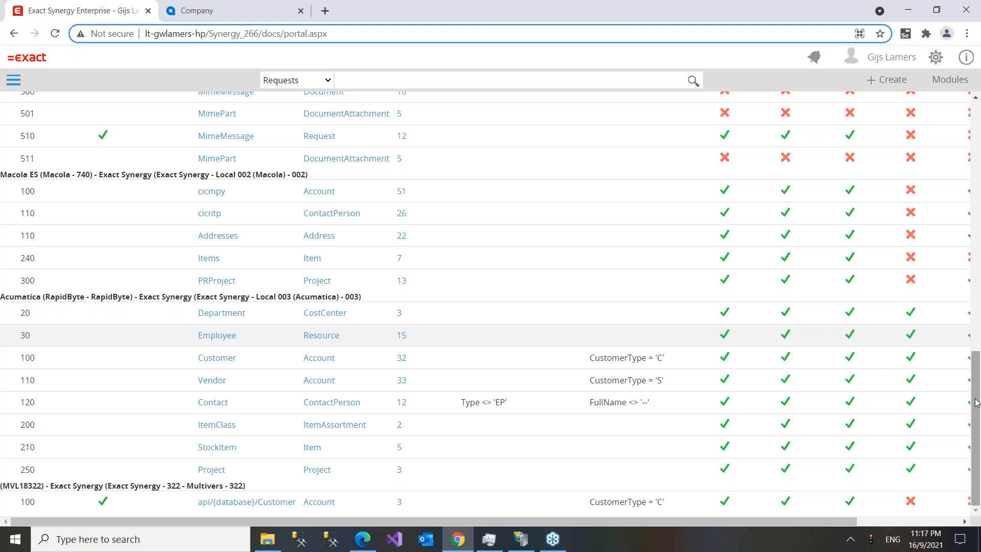
# - Scroll back to the top of Mapping: Entity and open the Views list from the workspace
pyautogui.moveTo(975, 402); pyautogui.dragTo(964, 123)
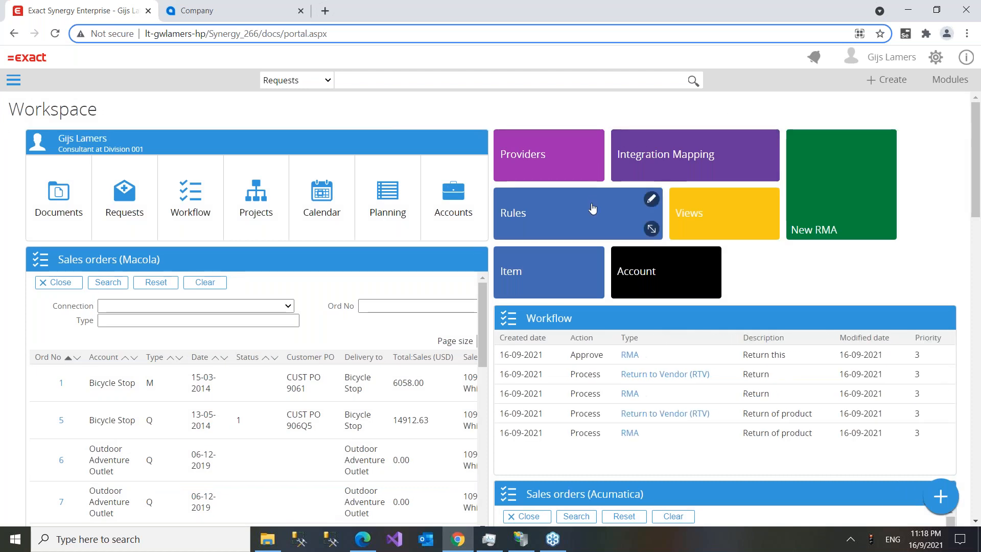
pyautogui.click(698, 221)
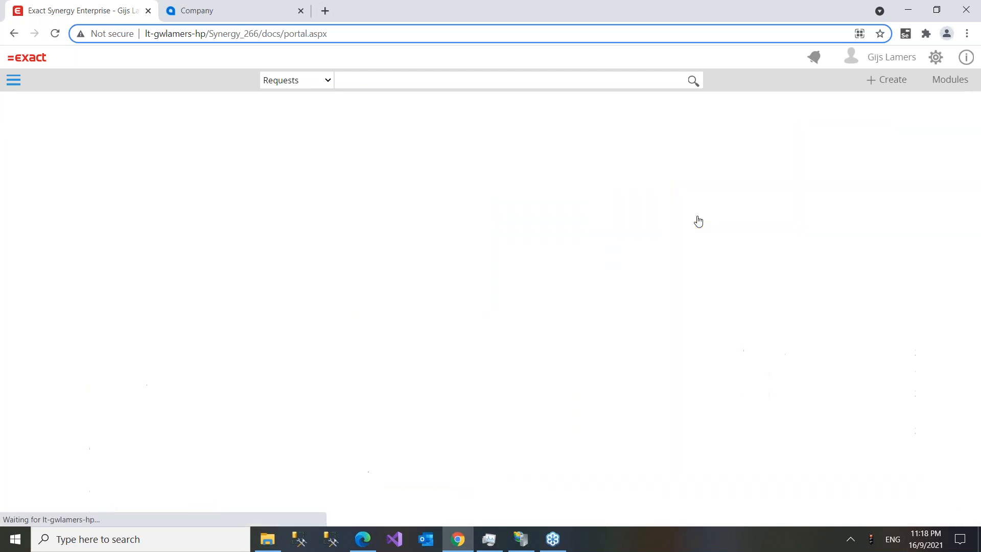
# - Load and scroll through the full list of SQL and Acumatica OData query views, then go Home
pyautogui.click(87, 133)
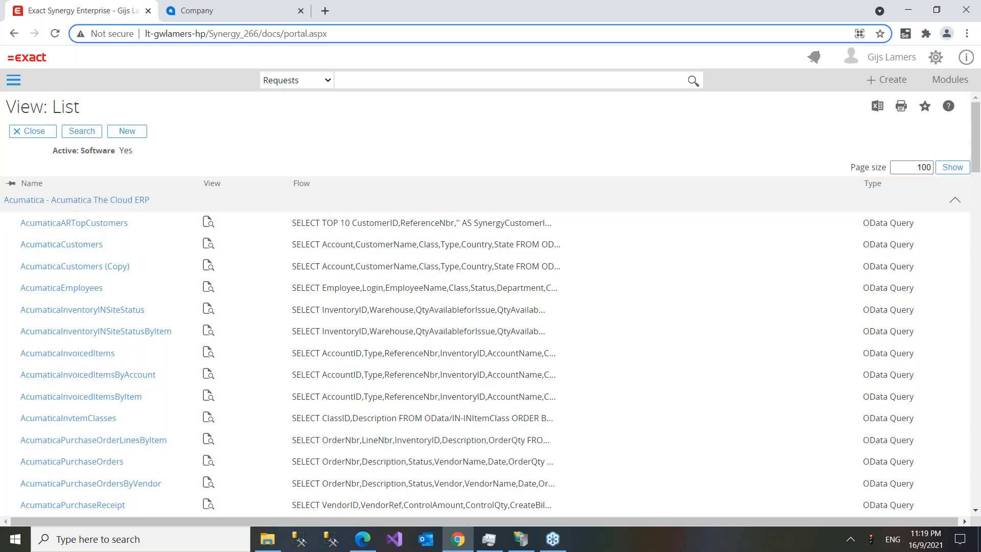
pyautogui.scroll(-1, 70, 262)
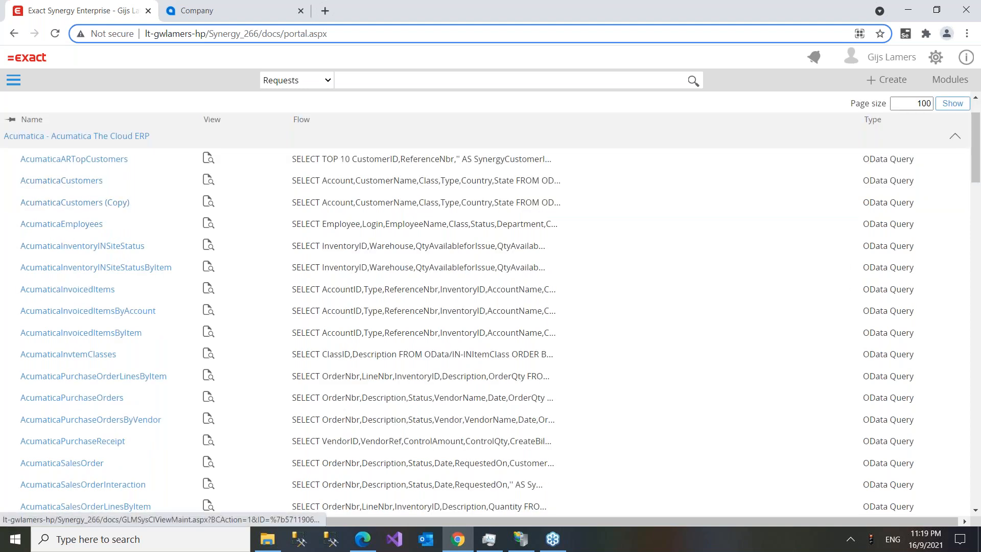
pyautogui.scroll(-3, 75, 406)
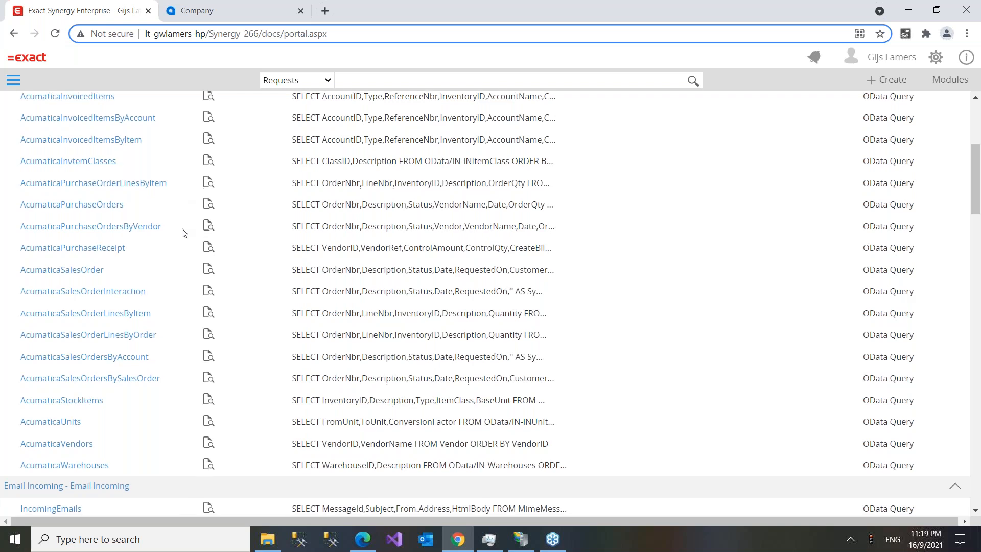
pyautogui.scroll(-5, 176, 276)
pyautogui.scroll(-15, 171, 323)
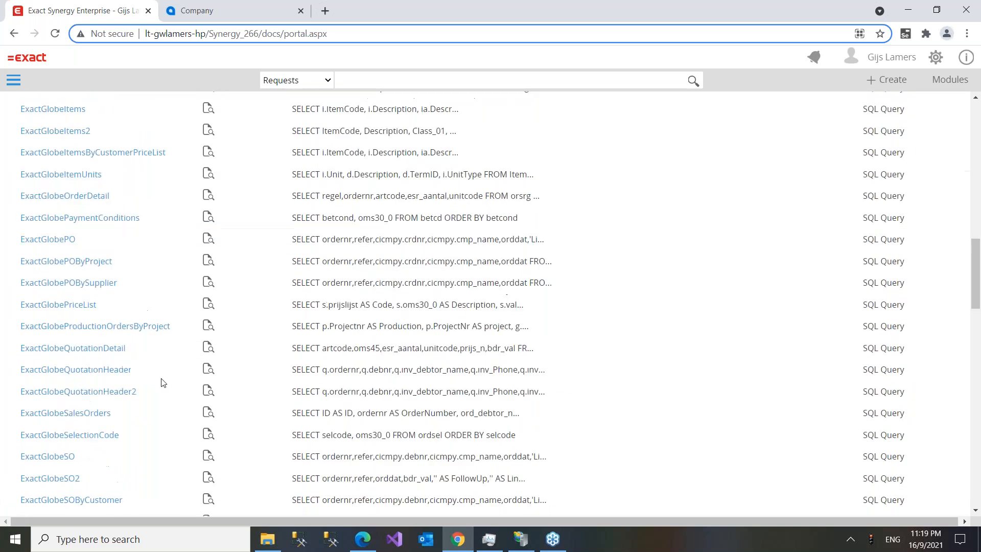
pyautogui.scroll(-14, 168, 414)
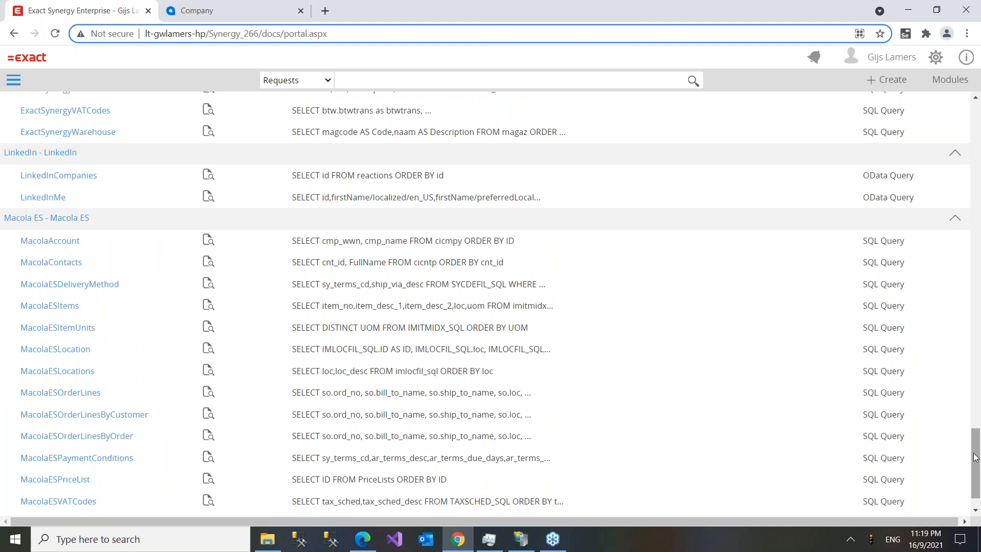
pyautogui.moveTo(975, 457); pyautogui.dragTo(970, 48)
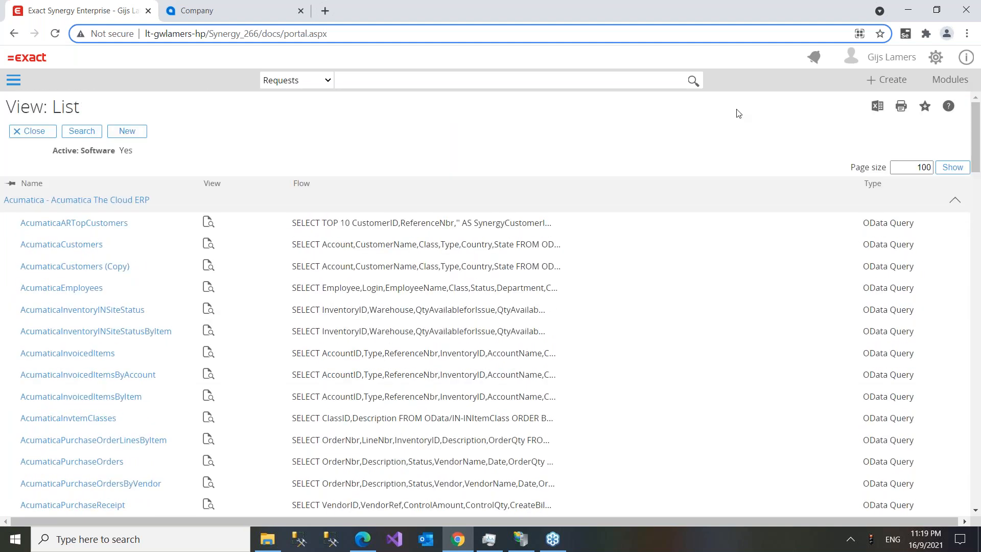
pyautogui.click(30, 64)
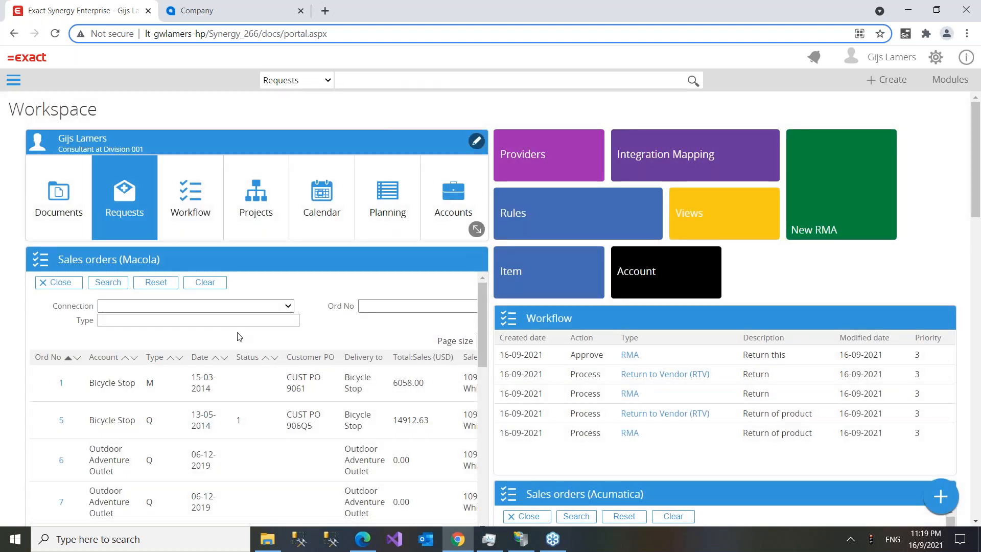
# - Open the Item: BCABLE card and show its inventory in the Macola warehouses
pyautogui.click(549, 280)
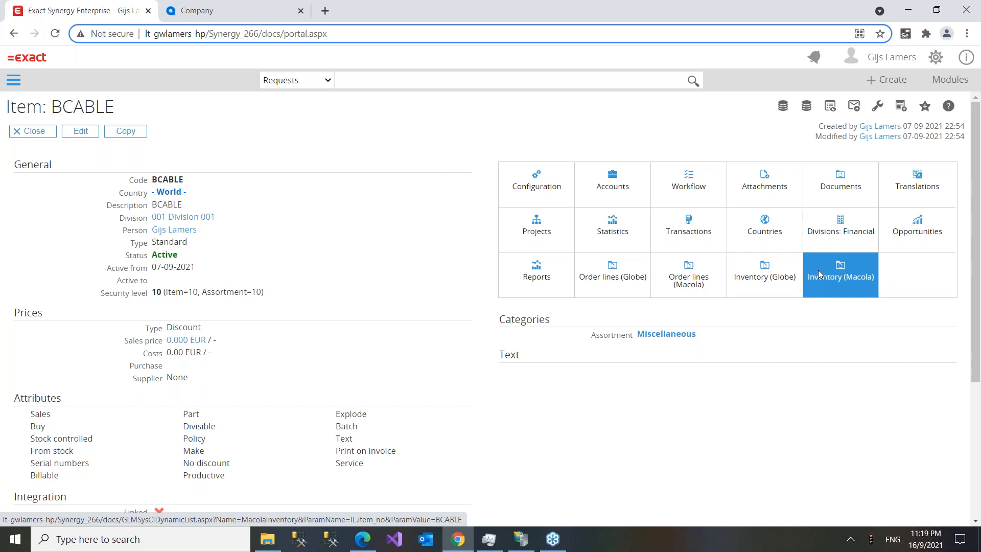
pyautogui.click(838, 273)
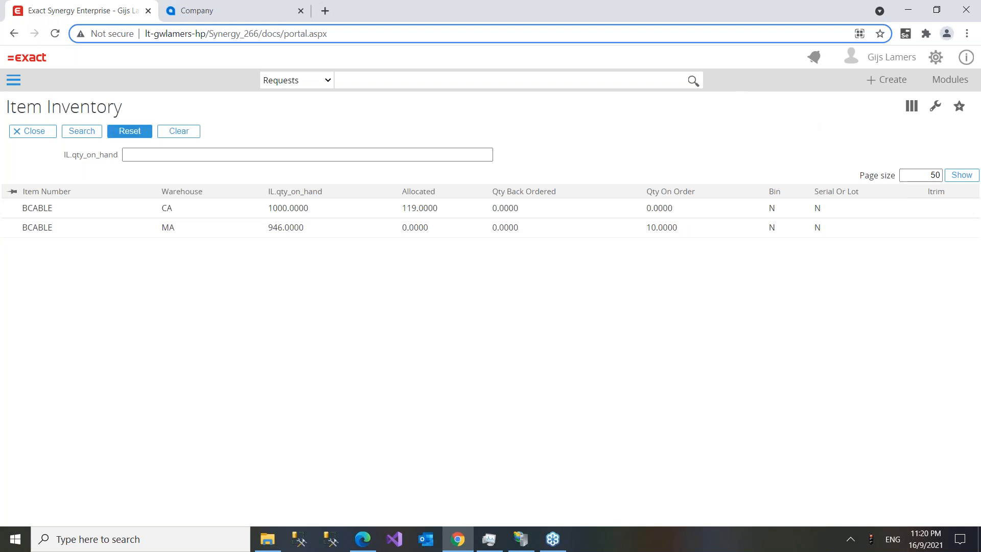
pyautogui.click(29, 137)
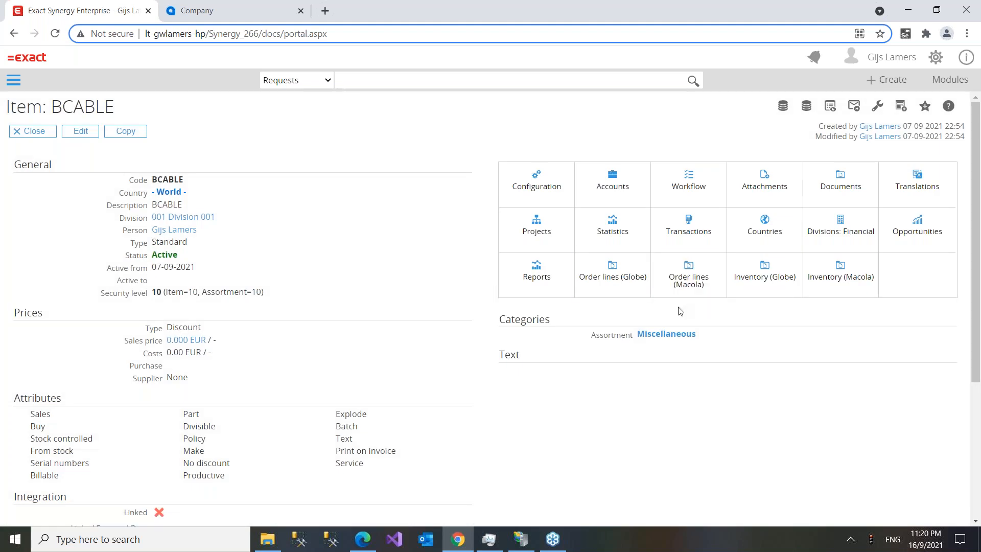
pyautogui.scroll(-4, 324, 322)
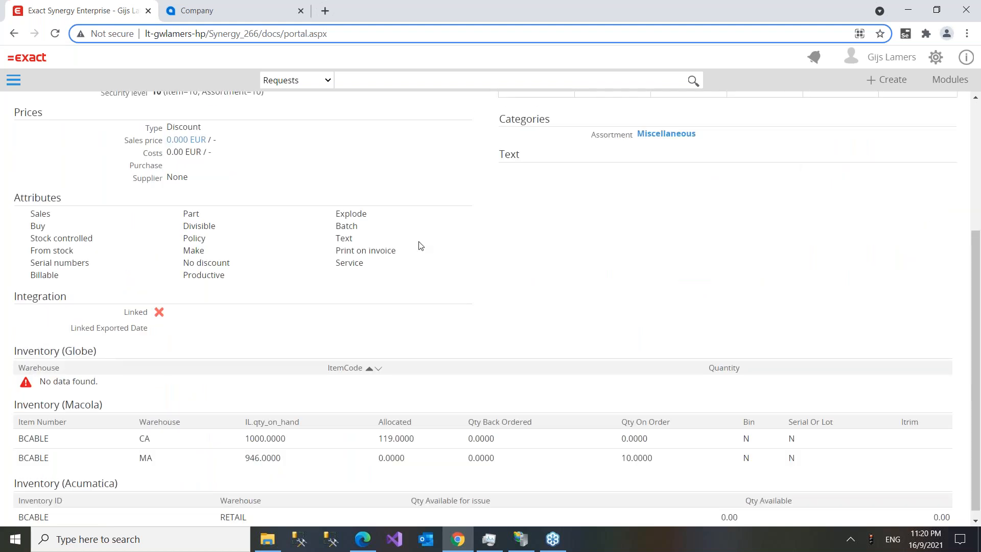
pyautogui.scroll(3, 510, 240)
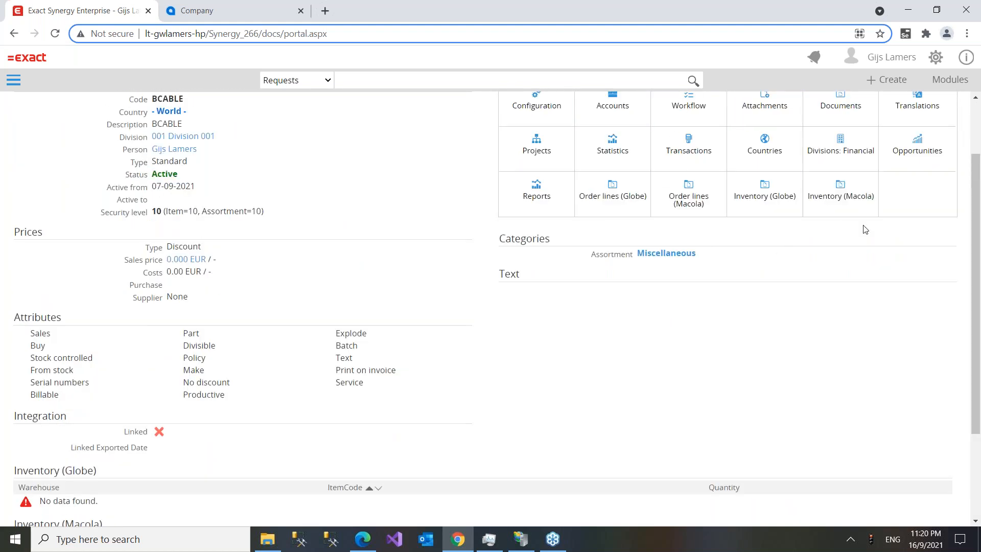
pyautogui.scroll(-2, 398, 208)
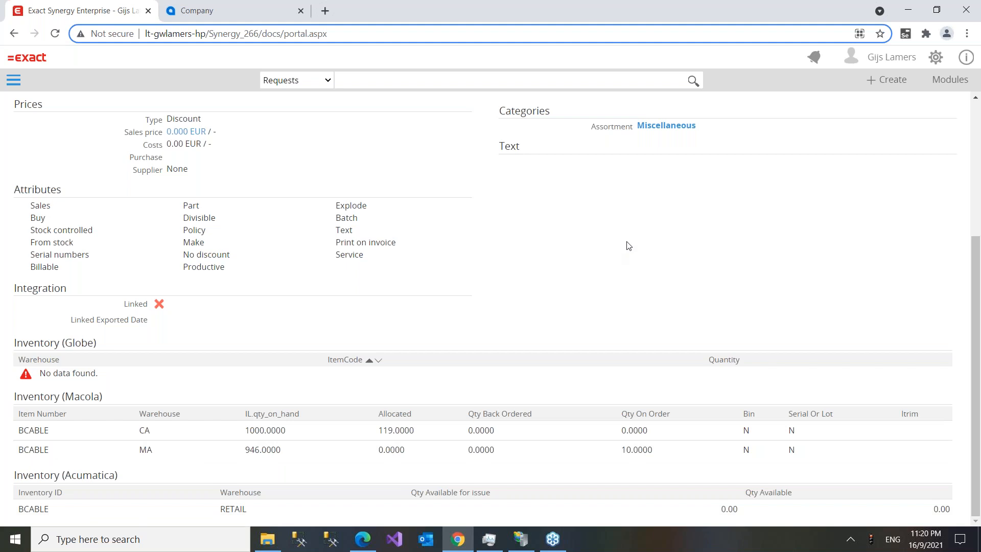
pyautogui.scroll(1, 623, 252)
pyautogui.scroll(-1, 621, 263)
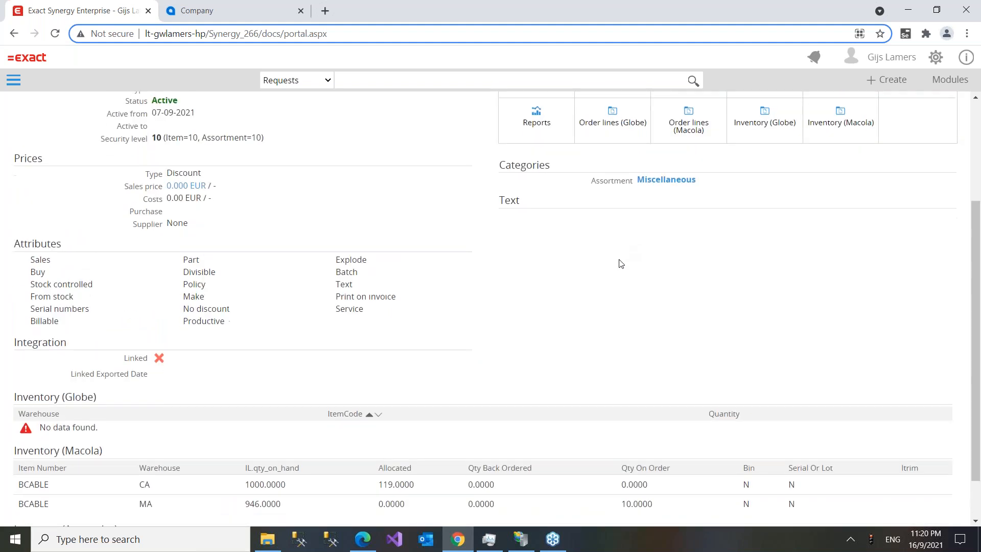
pyautogui.scroll(4, 621, 264)
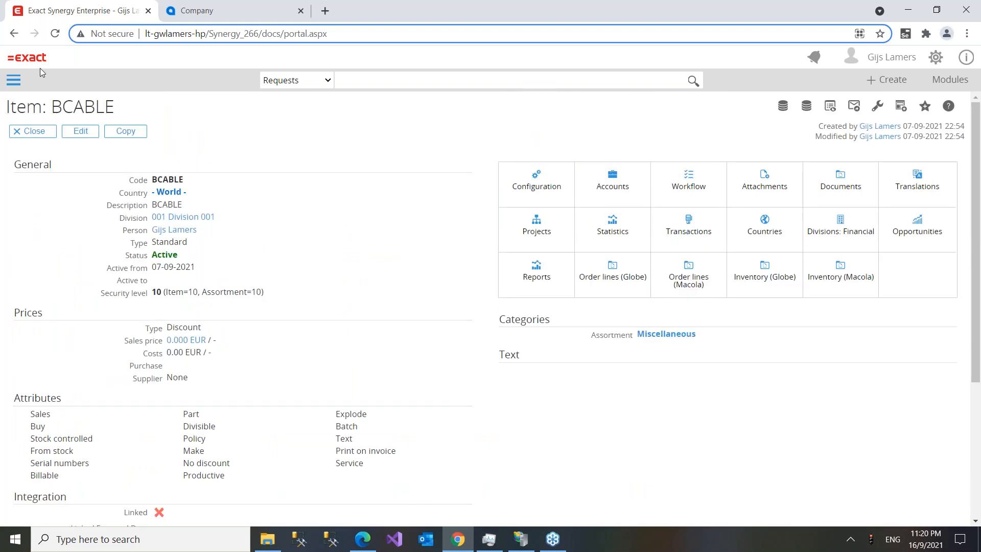
# - Browse the Bicycle Stop account's requests and Macola sales orders, then return to the workspace
pyautogui.click(28, 59)
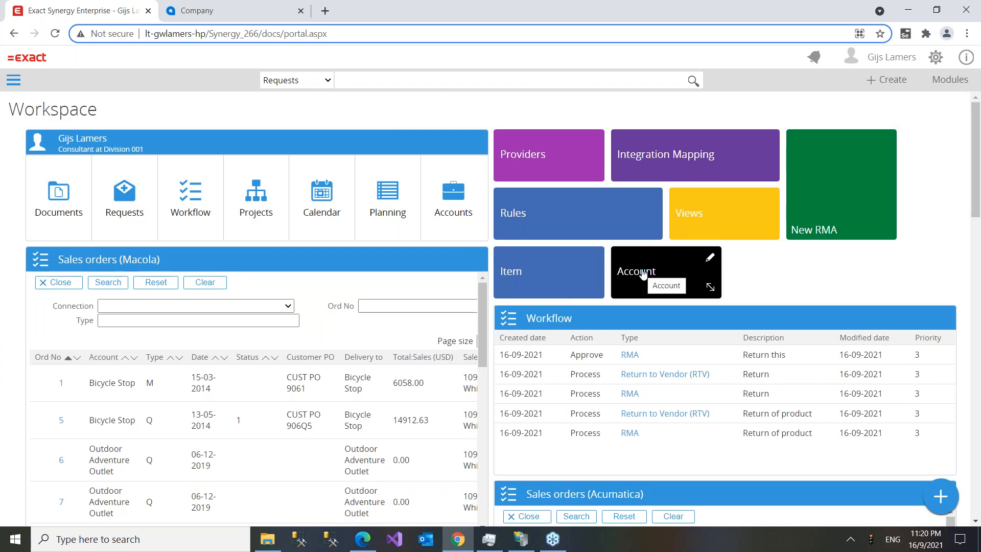
pyautogui.click(643, 275)
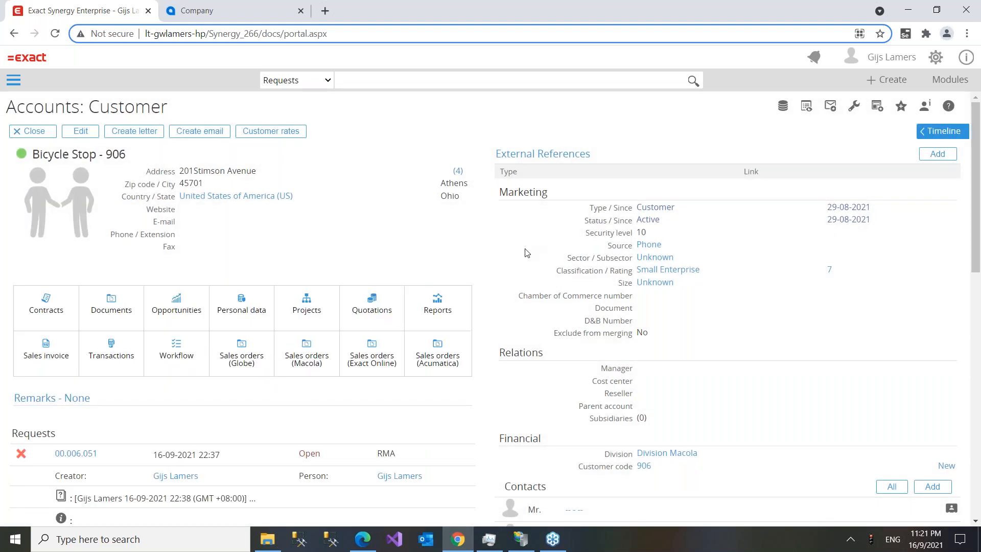
pyautogui.scroll(-3, 527, 252)
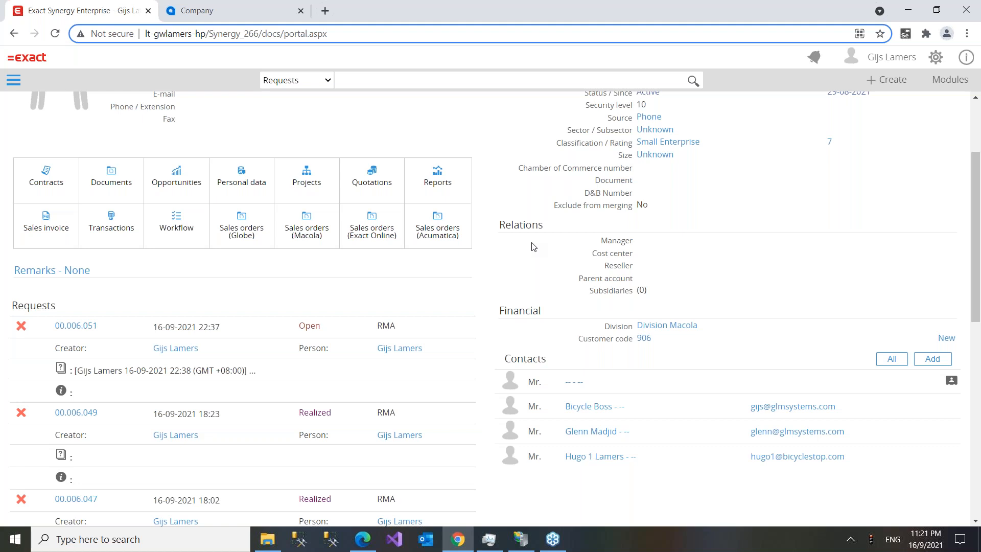
pyautogui.scroll(3, 532, 248)
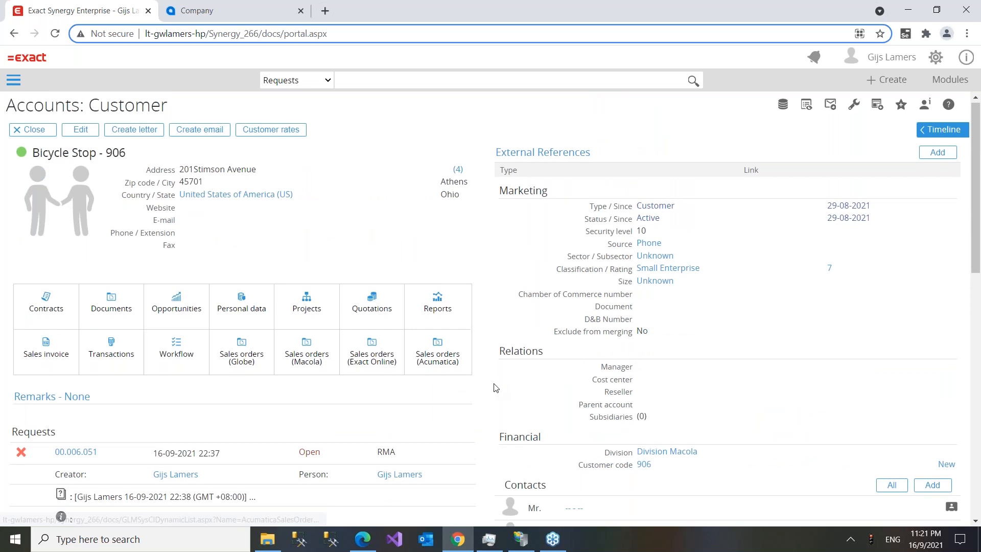
pyautogui.scroll(-5, 494, 387)
pyautogui.scroll(-4, 495, 400)
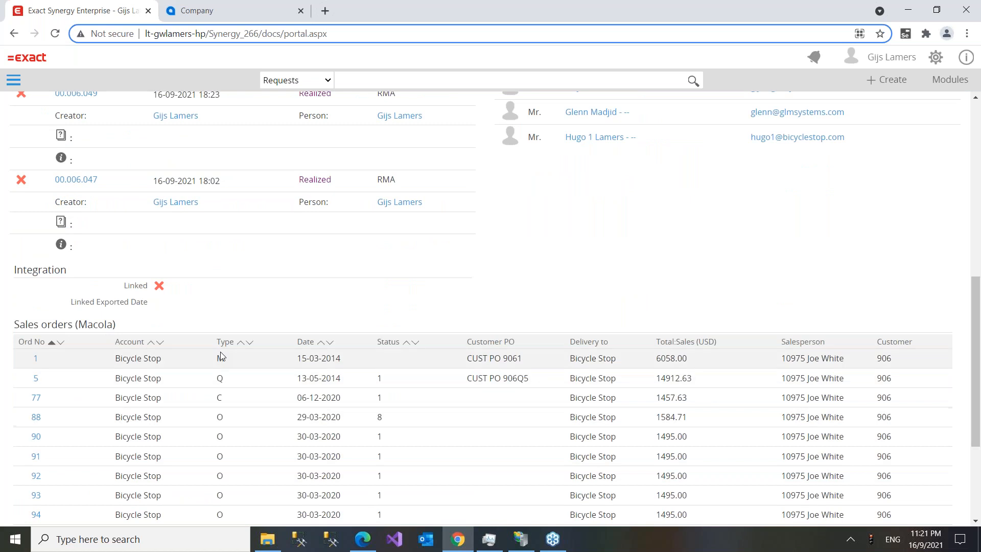
pyautogui.scroll(-4, 221, 356)
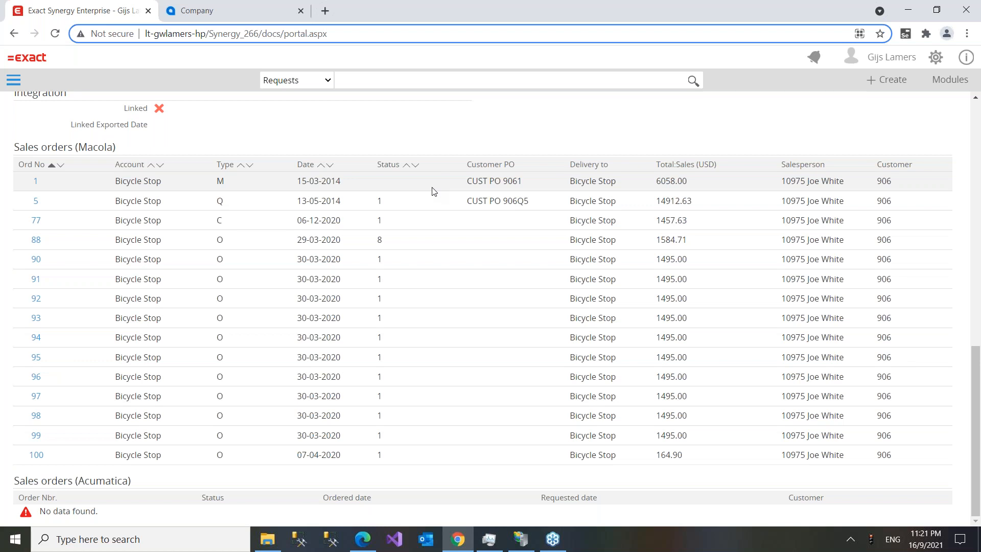
pyautogui.scroll(5, 444, 195)
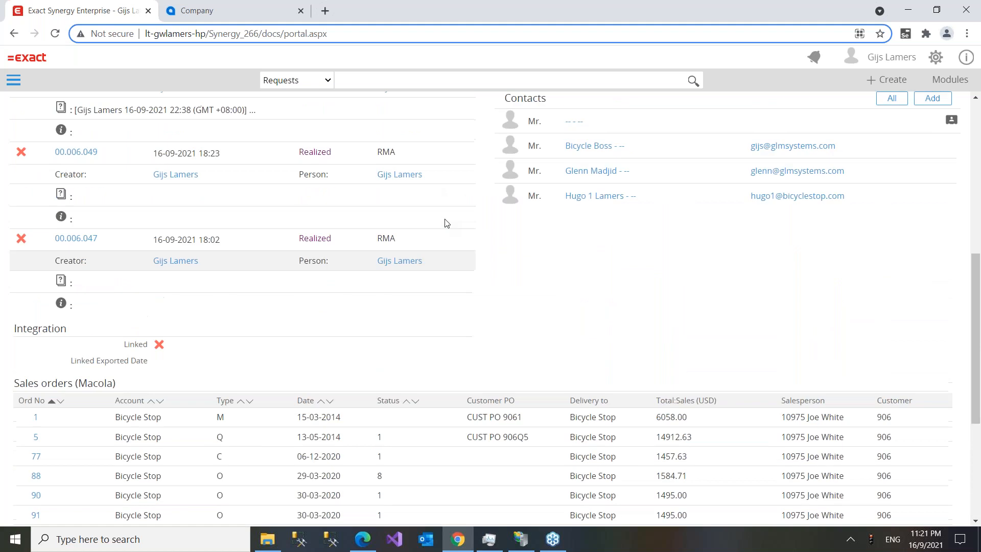
pyautogui.scroll(8, 445, 222)
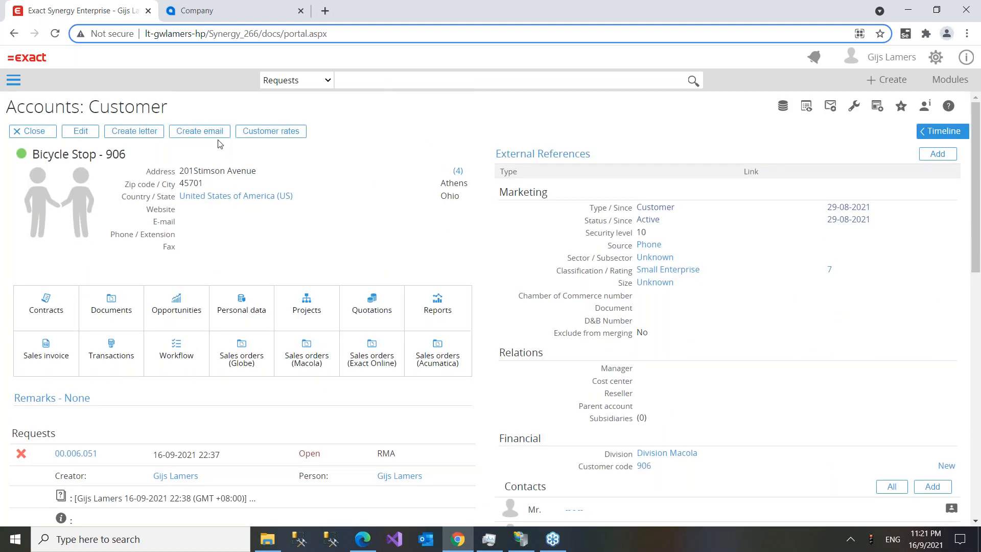
pyautogui.click(27, 60)
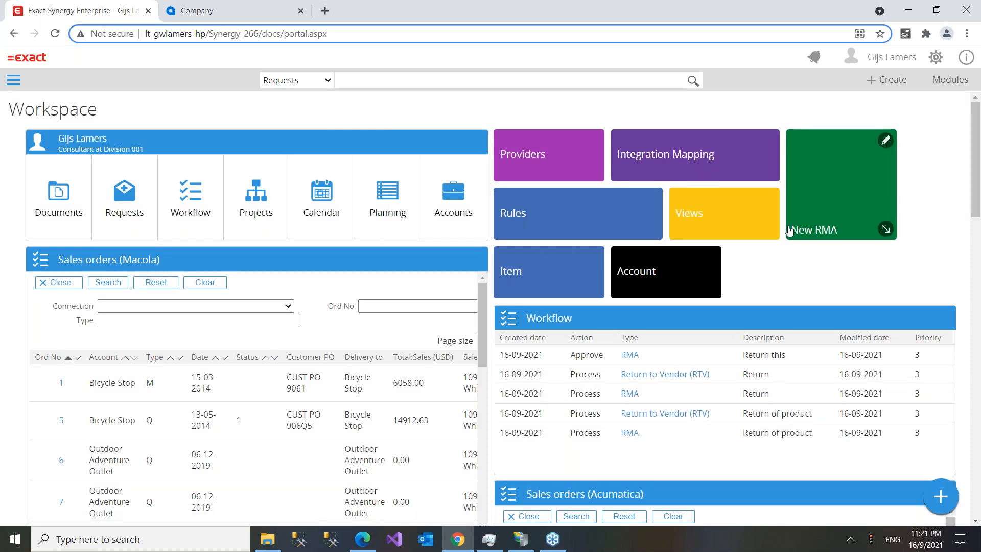
# - Read the IsRMARequestType, NeedRTV and CreateRTVRequest node conditions in Rule: Flow, then return Home
pyautogui.click(577, 225)
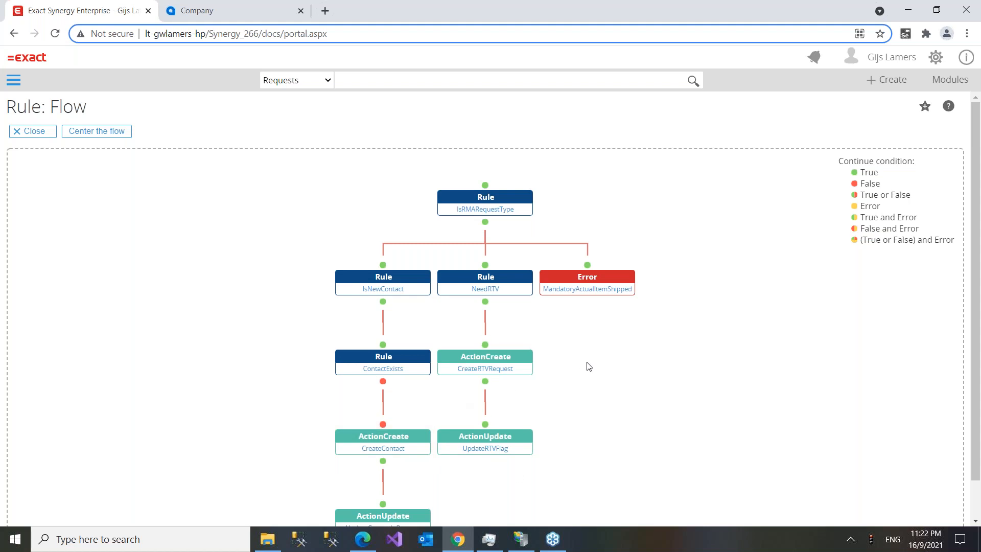
pyautogui.moveTo(607, 297)
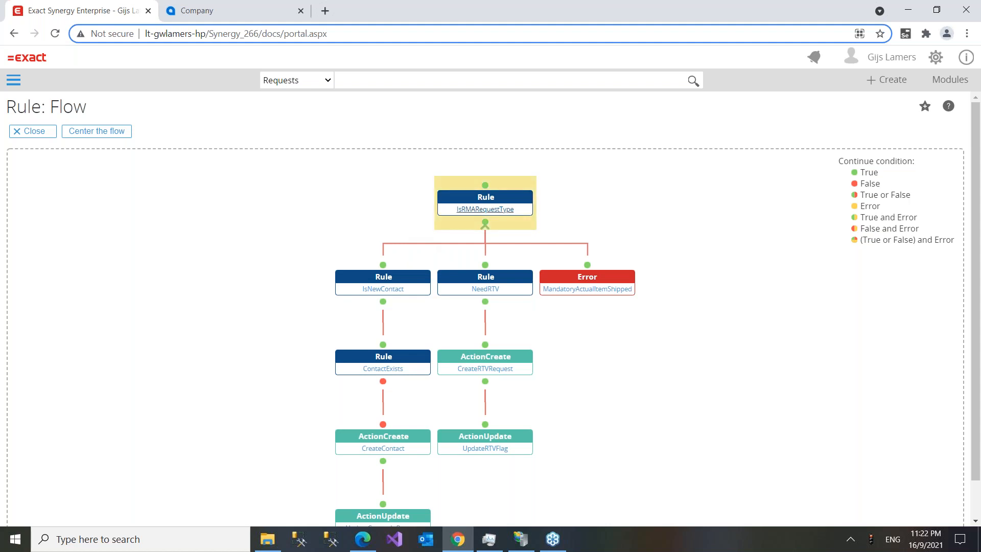
pyautogui.moveTo(490, 290)
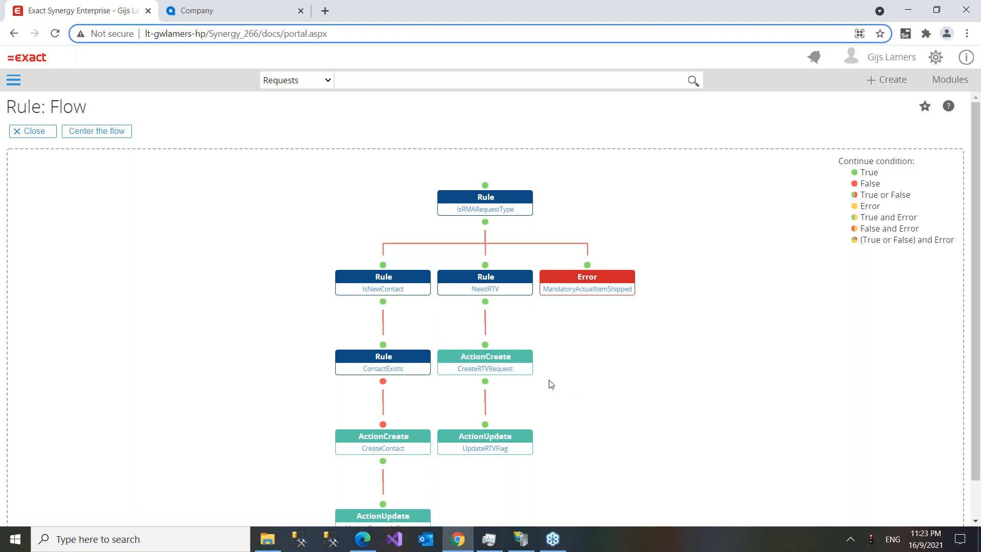
pyautogui.moveTo(525, 371)
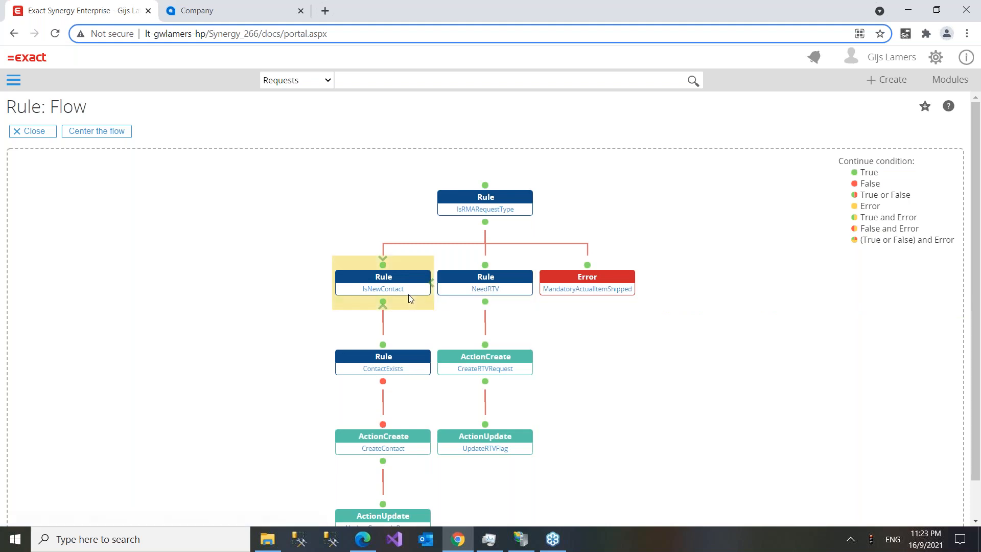
pyautogui.moveTo(388, 294)
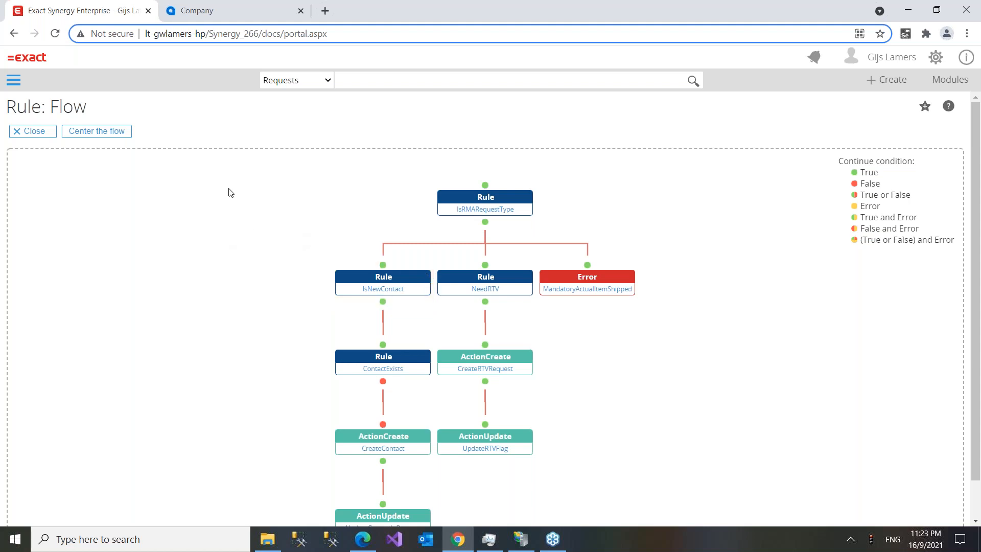
pyautogui.click(31, 61)
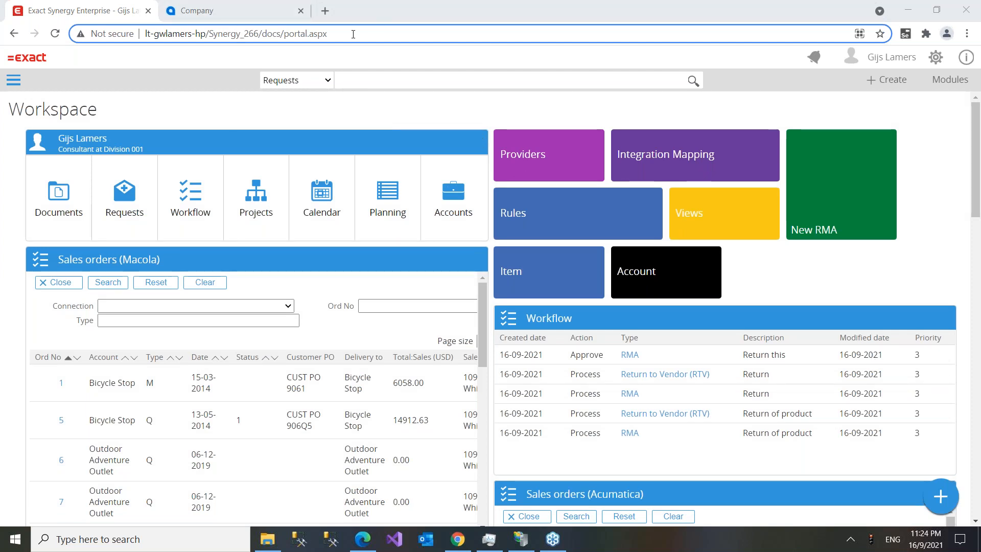
# - Bring the browser into focus on the Workspace showing the RMA and RTV workflow entries
pyautogui.click(240, 34)
pyautogui.click(792, 42)
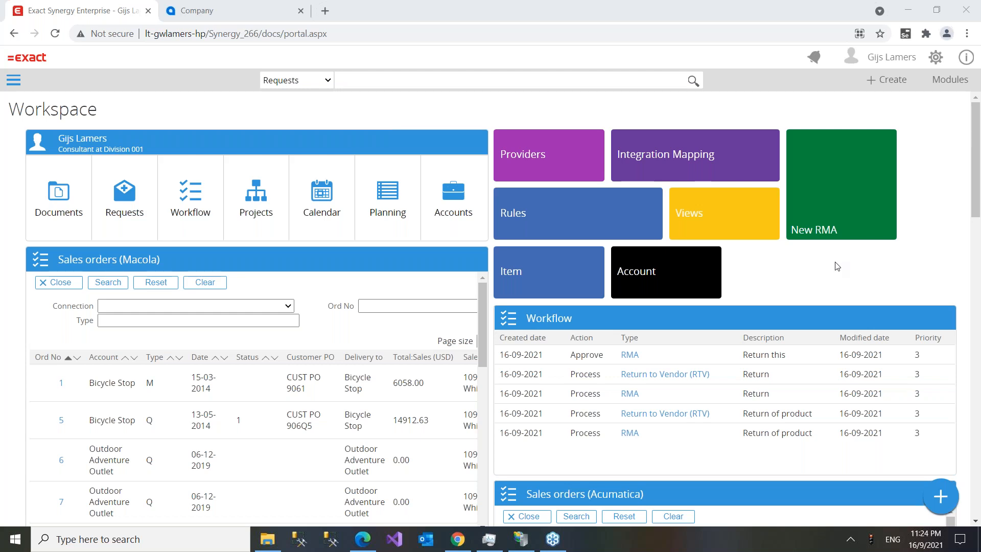
# - Enter 'Return' as the new RMA request's description
pyautogui.click(833, 200)
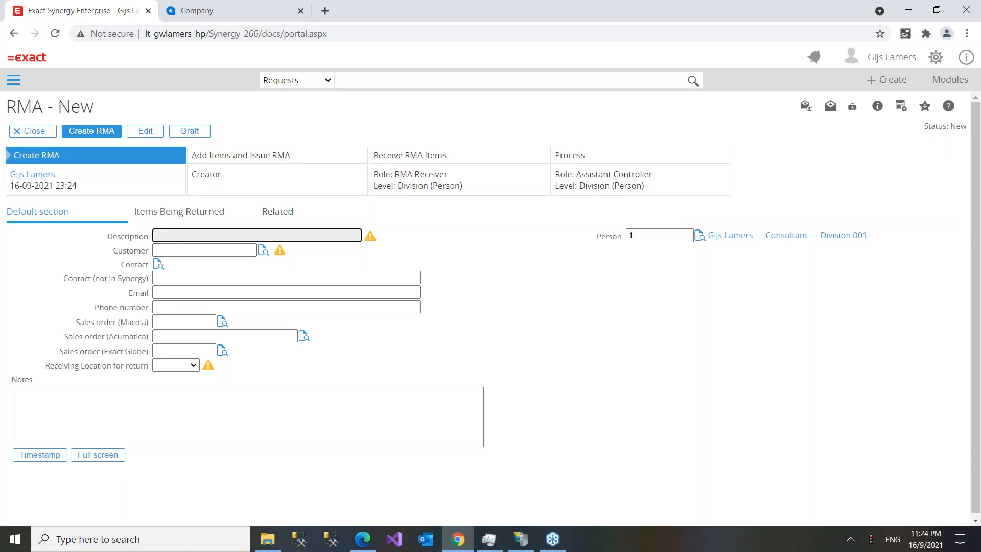
pyautogui.write('Return')
pyautogui.press('Tab')
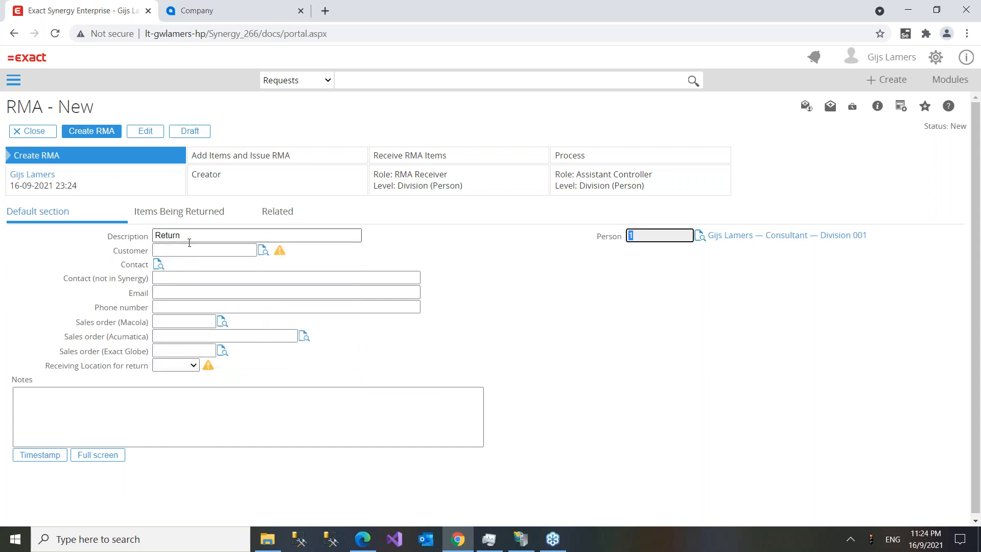
# - Choose Bicycle Stop (906) as the customer from the Accounts lookup
pyautogui.click(263, 251)
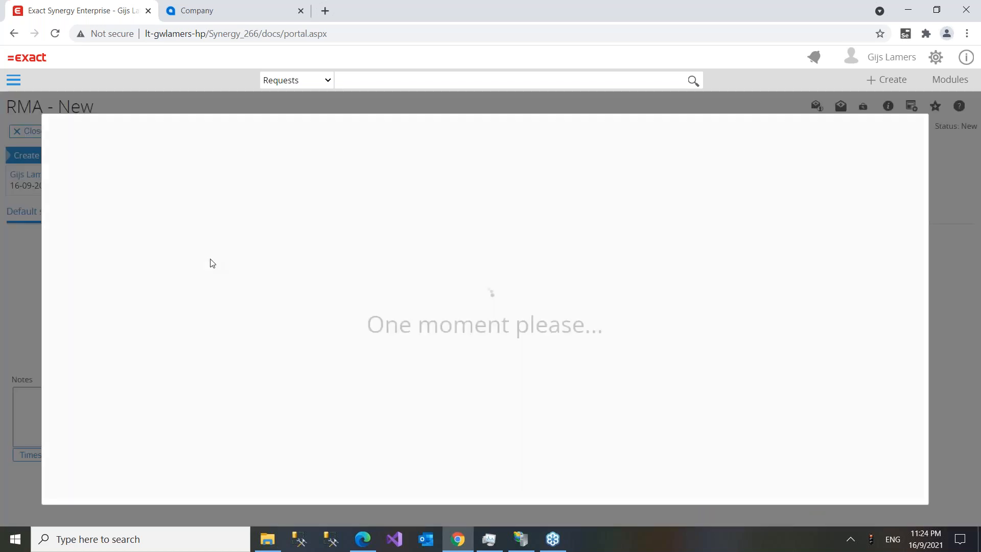
pyautogui.click(136, 319)
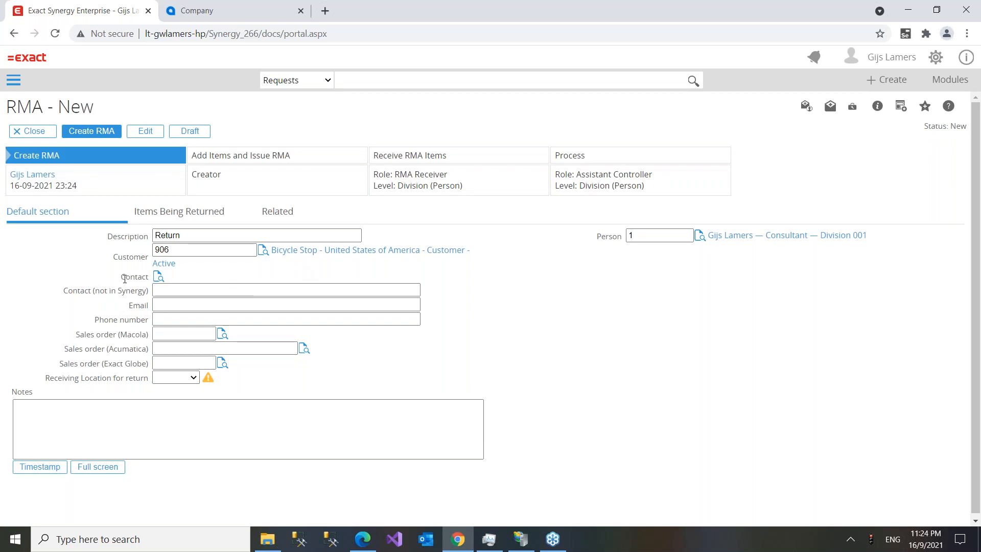
pyautogui.doubleClick(128, 279)
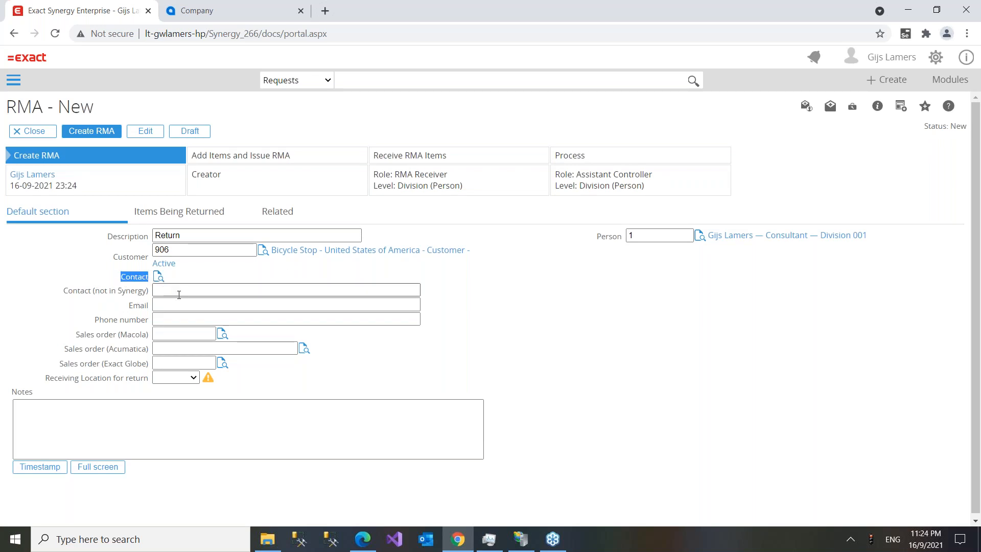
pyautogui.click(172, 292)
pyautogui.click(125, 293)
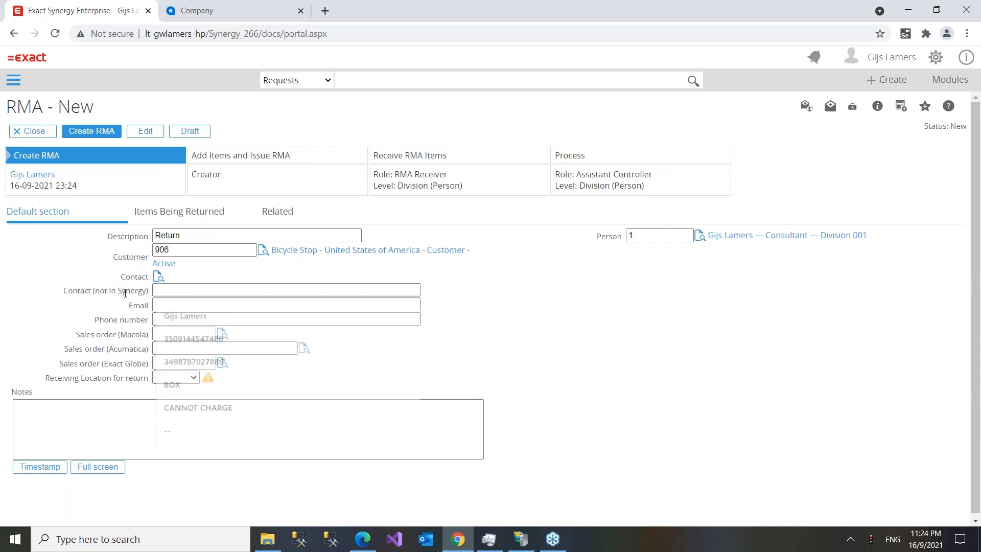
pyautogui.click(167, 305)
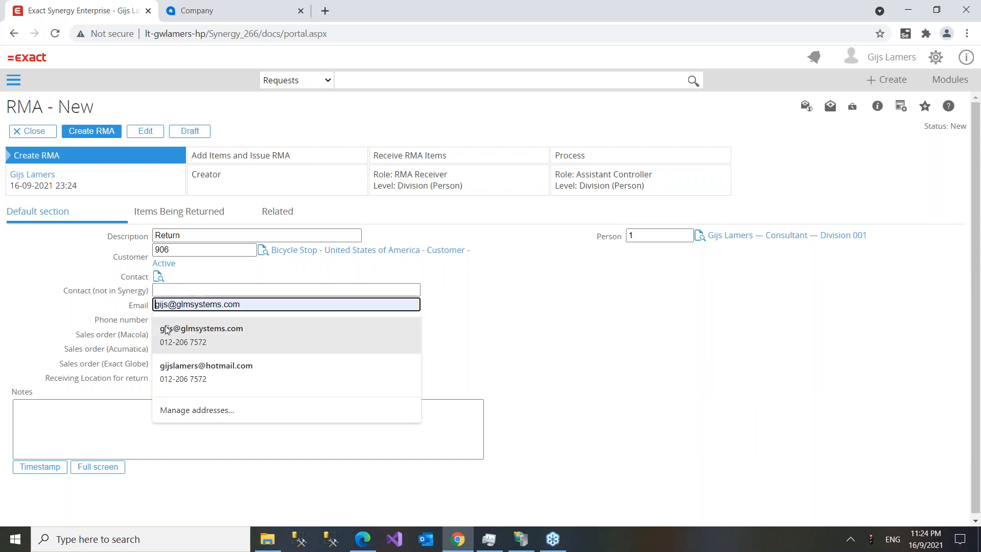
pyautogui.click(147, 292)
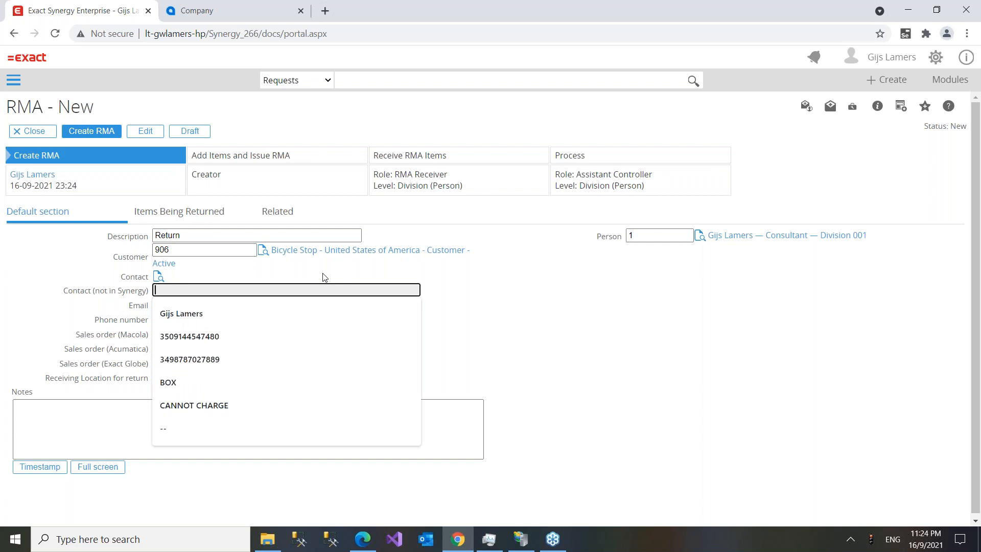
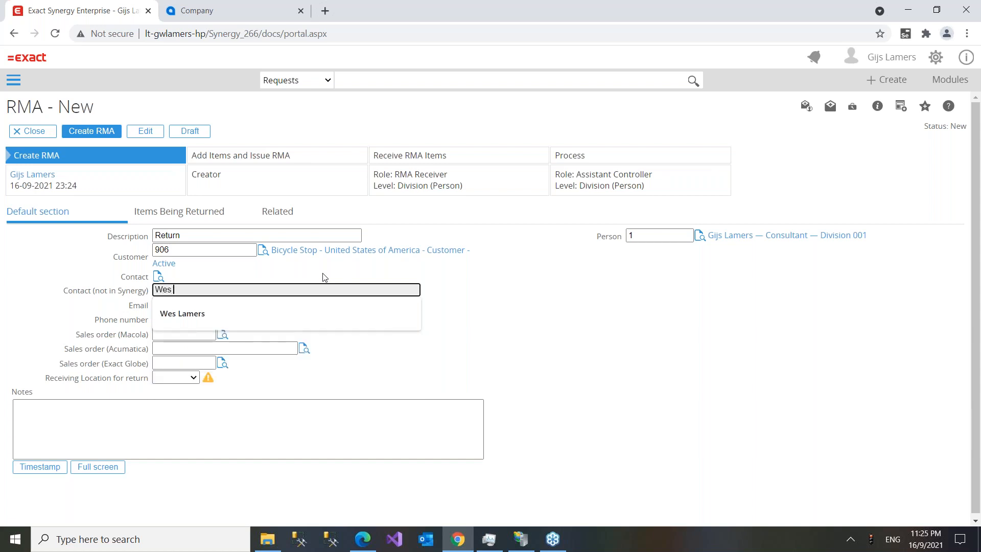
# - Enter the customer contact's full name, e-mail address and phone number in the outside contact fields
pyautogui.press('Tab')
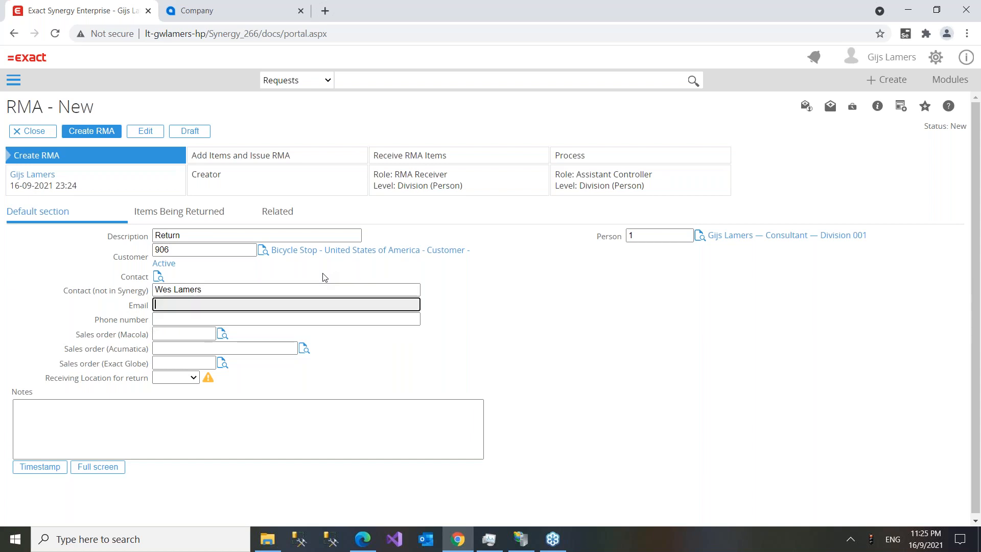
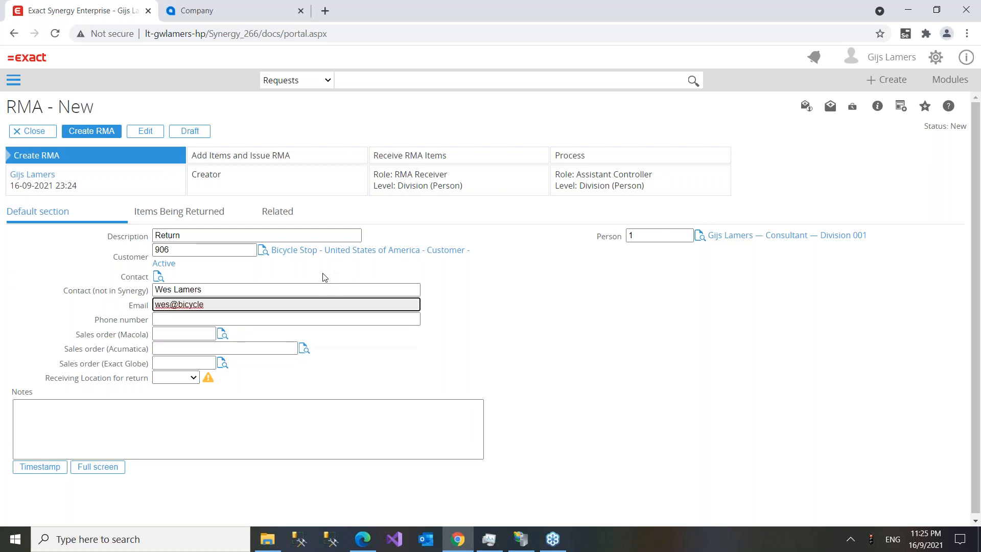
pyautogui.press('Tab')
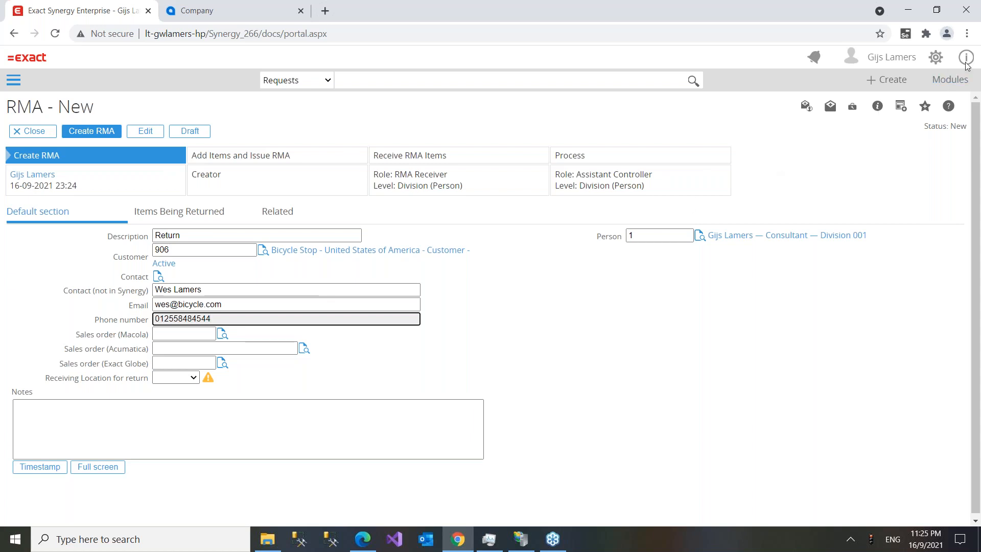
# - Move into the Macola and Acumatica sales order fields on the RMA form
pyautogui.click(186, 332)
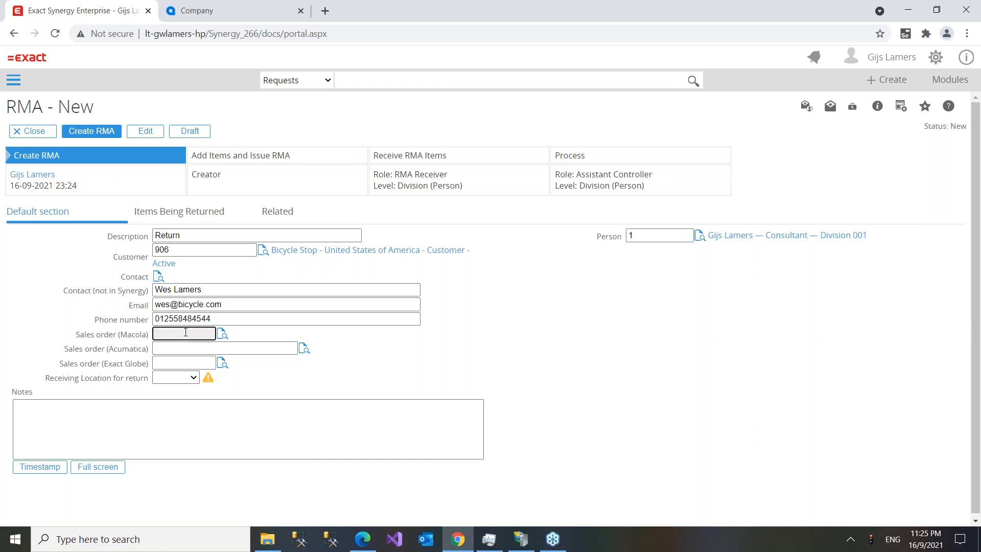
pyautogui.click(163, 351)
pyautogui.click(167, 363)
pyautogui.click(173, 333)
pyautogui.click(173, 349)
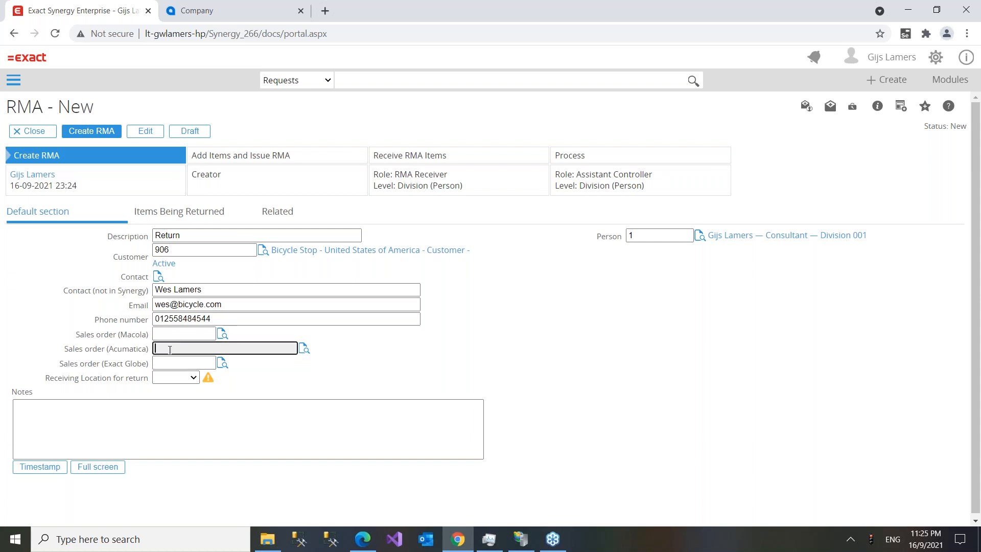
# - Link Macola order 111, Acumatica order 000126 (Plant Engineering) and Exact Globe order 20008 (Wok around de clock)
pyautogui.click(221, 335)
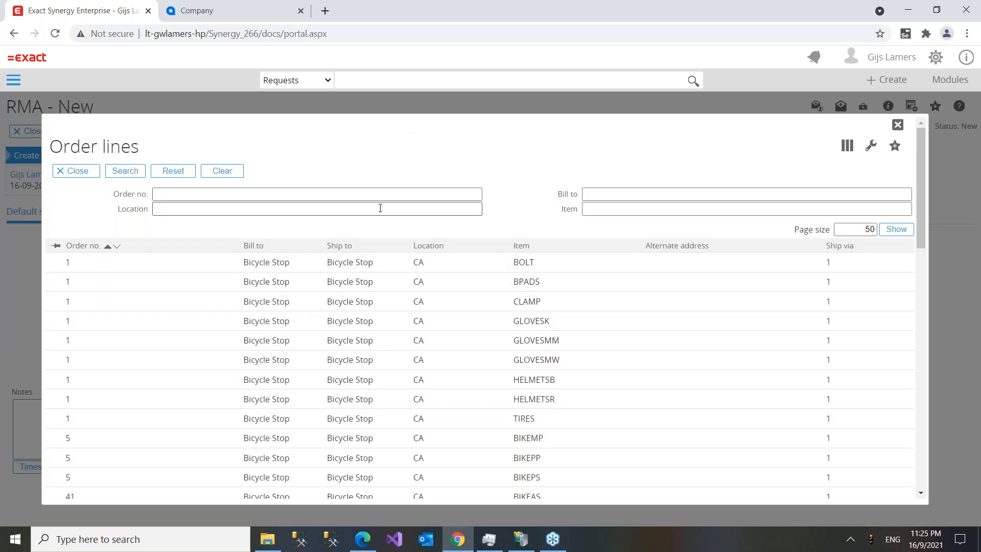
pyautogui.click(113, 250)
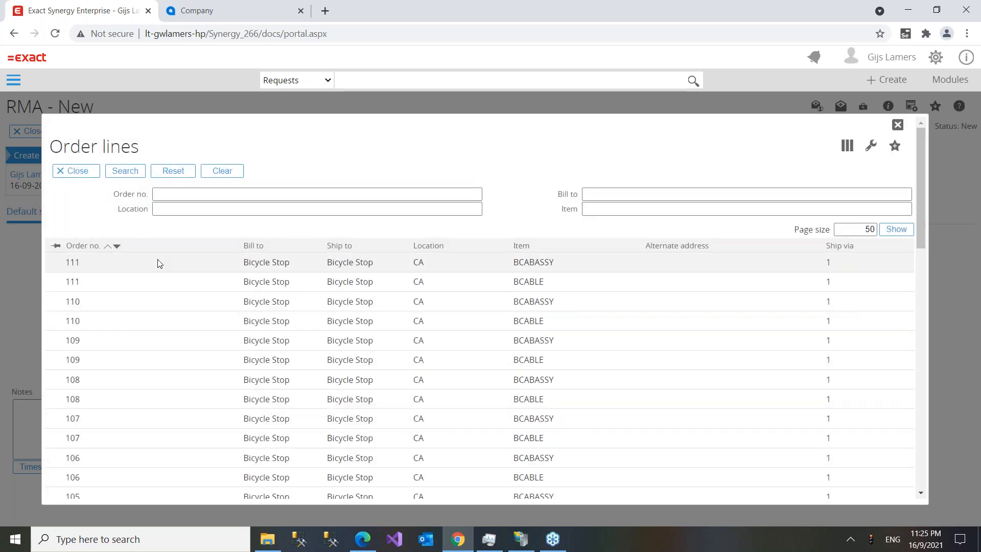
pyautogui.click(156, 262)
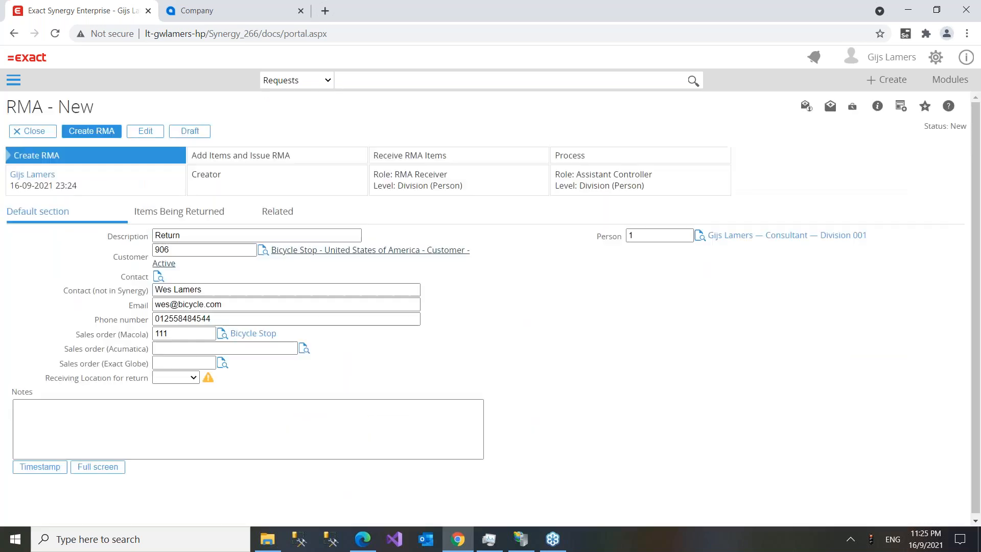
pyautogui.doubleClick(198, 336)
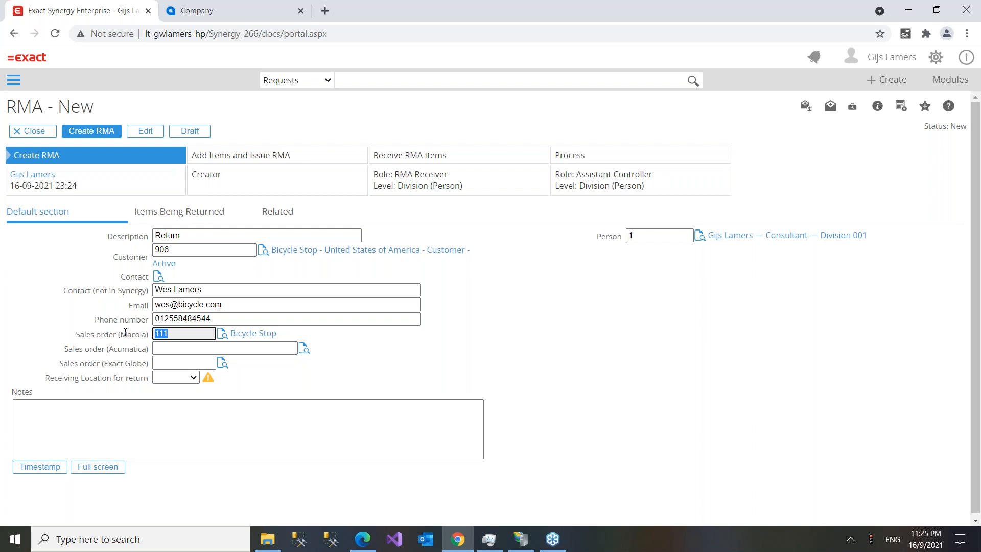
pyautogui.click(304, 349)
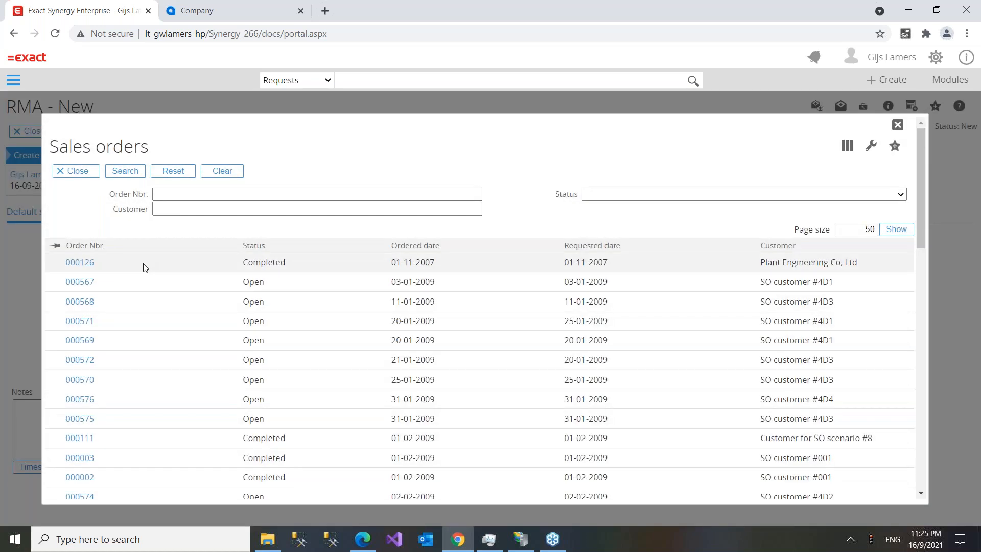
pyautogui.click(143, 267)
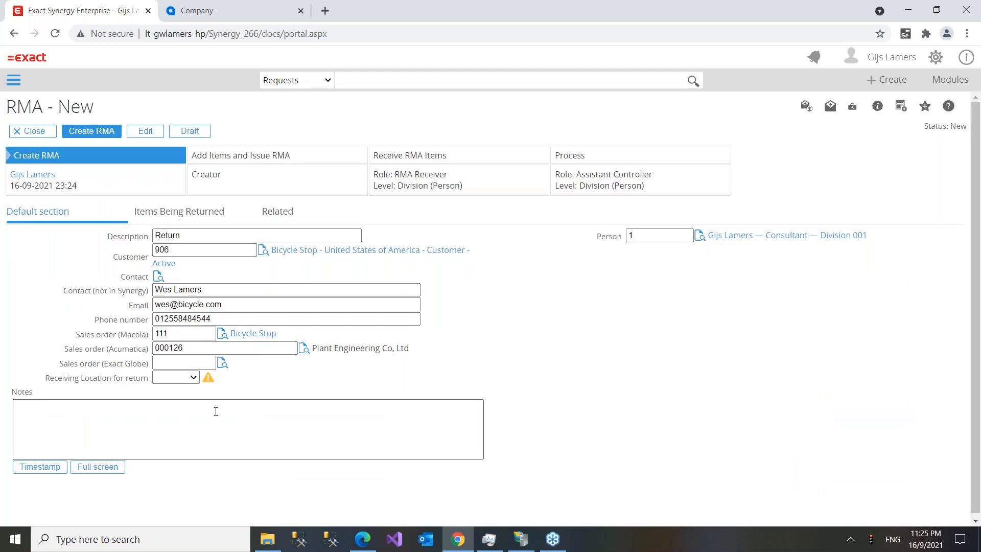
pyautogui.click(177, 363)
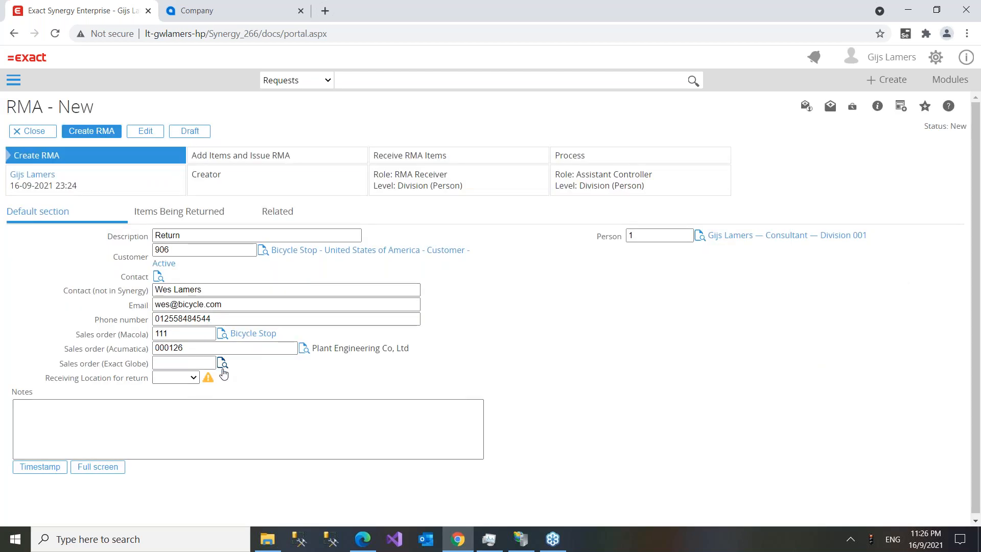
pyautogui.click(223, 363)
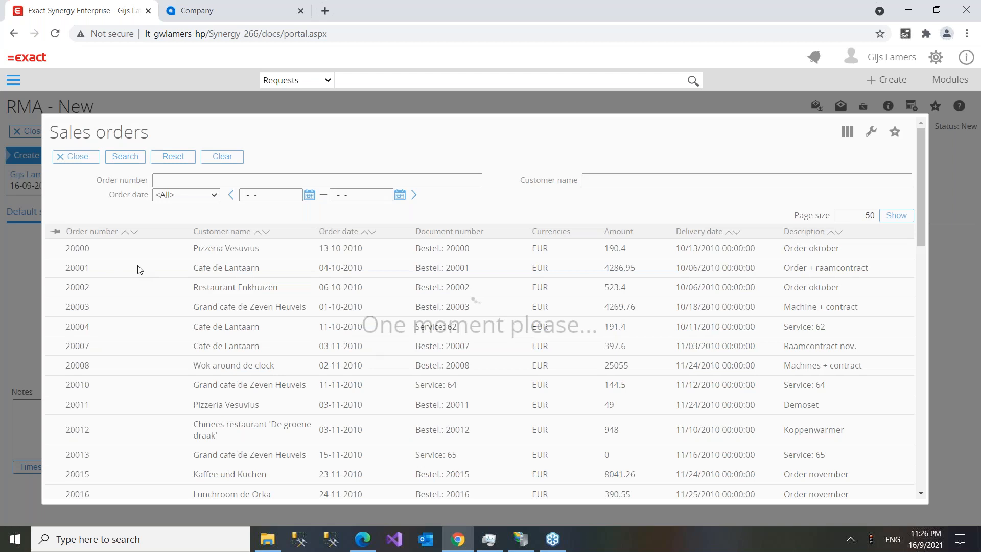
pyautogui.click(136, 386)
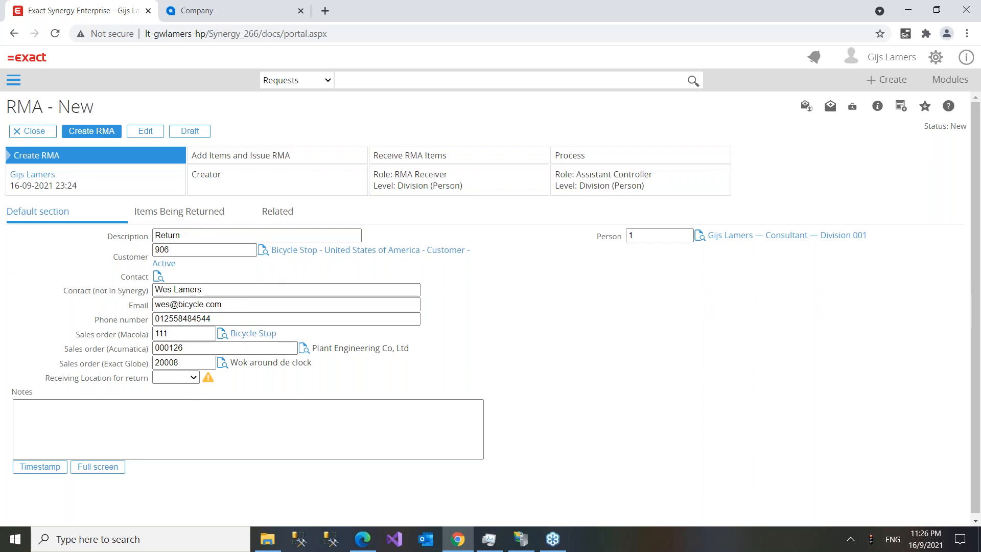
# - Choose 100HQ as the receiving location, timestamp the notes and submit the new RMA
pyautogui.click(183, 379)
pyautogui.click(168, 416)
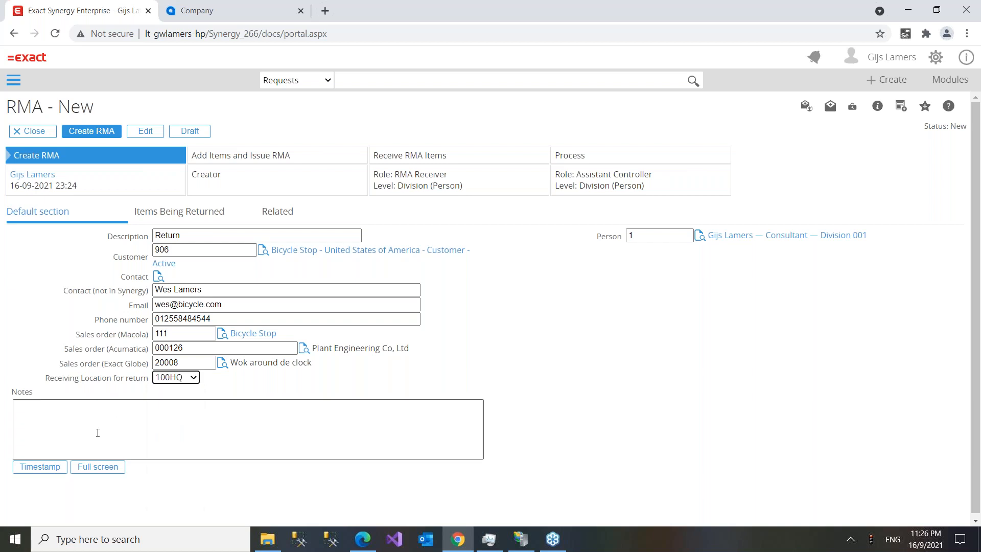
pyautogui.click(39, 466)
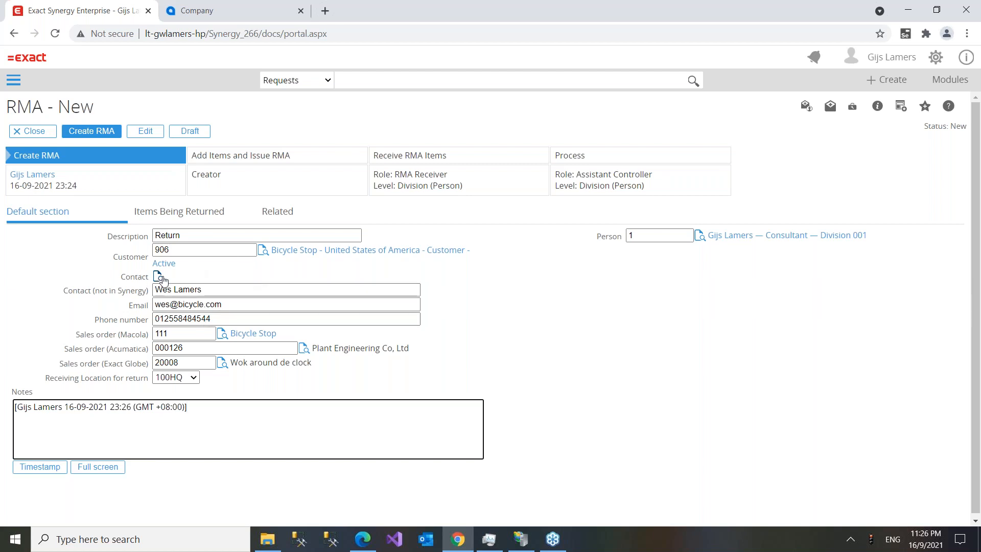
pyautogui.click(85, 132)
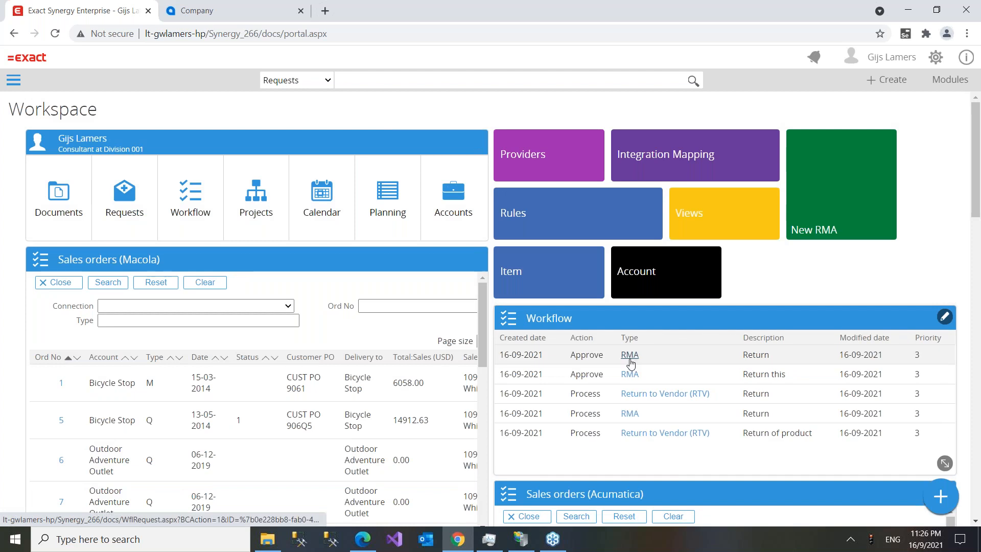
# - Open RMA 00.006.052, select its Macola sales order number and show Items Being Returned
pyautogui.click(630, 359)
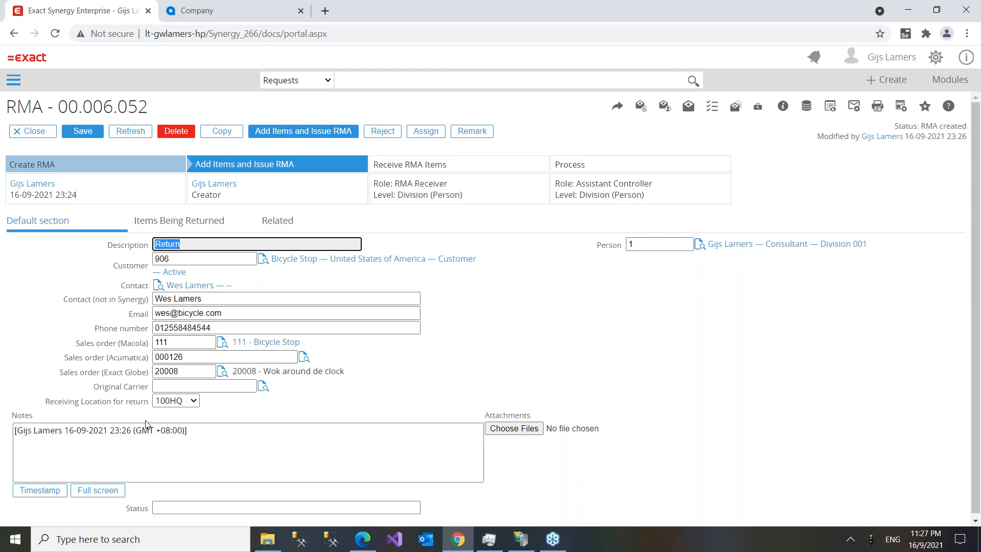
pyautogui.click(144, 346)
pyautogui.moveTo(144, 346); pyautogui.dragTo(100, 339)
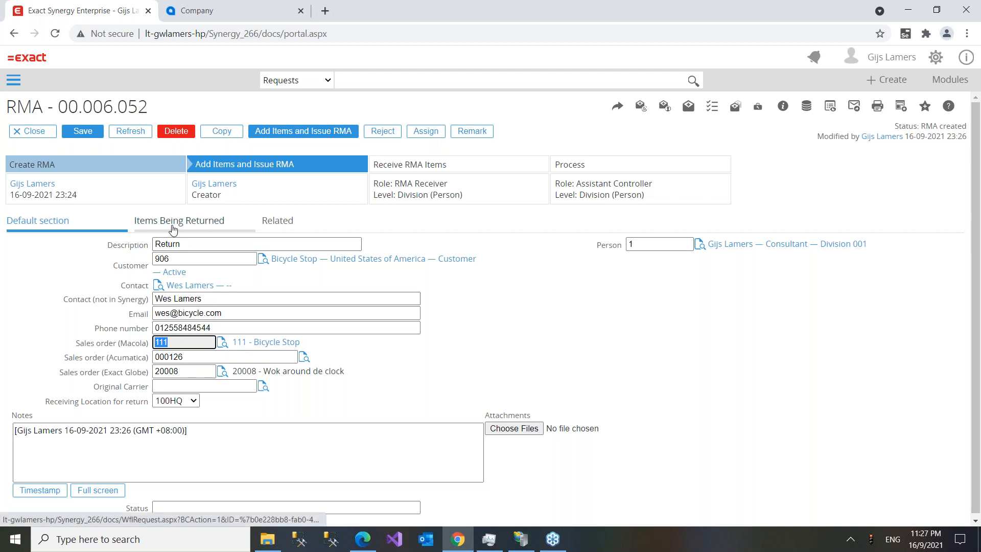
pyautogui.click(170, 224)
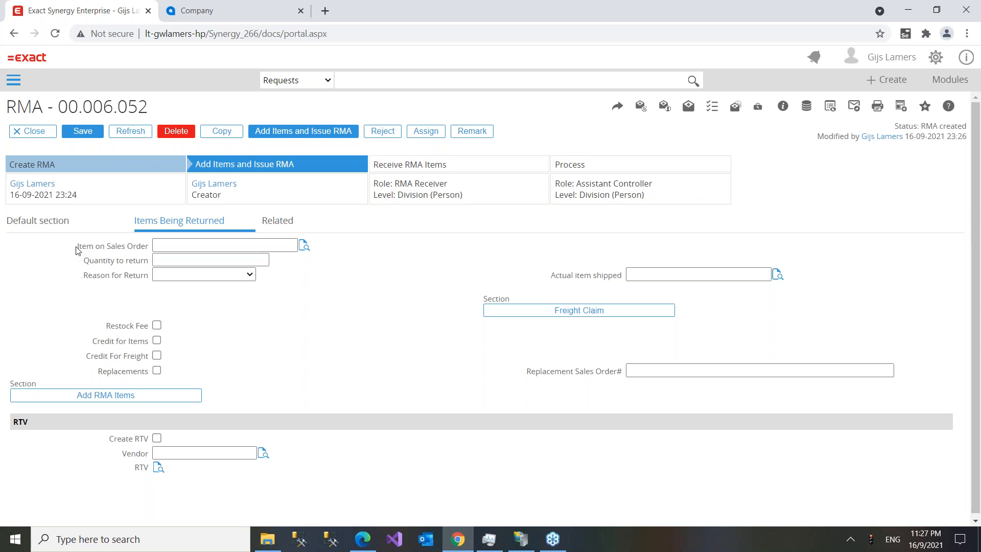
# - Look up the order lines, then confirm Macola sales order number 111 in the default section
pyautogui.moveTo(76, 247); pyautogui.dragTo(148, 249)
pyautogui.click(305, 246)
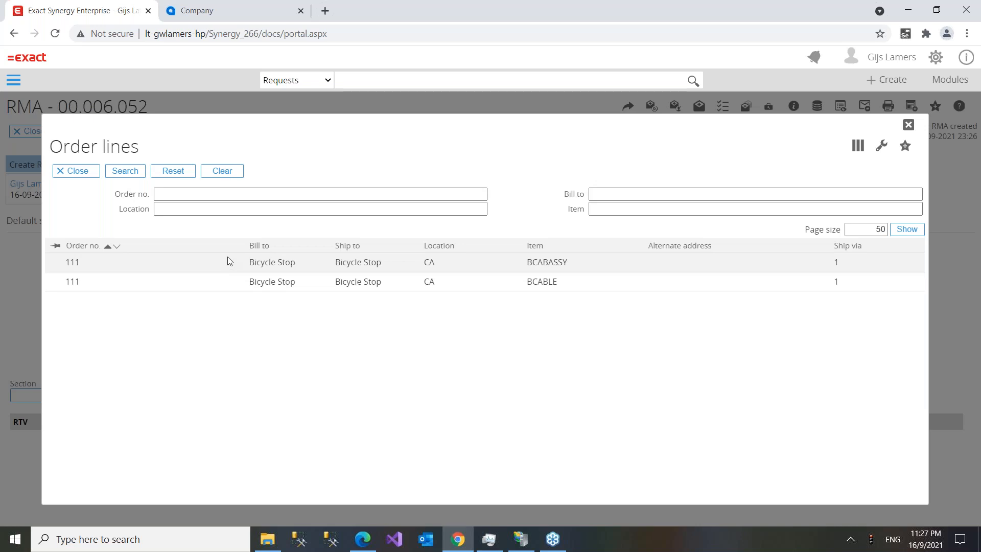
pyautogui.click(908, 127)
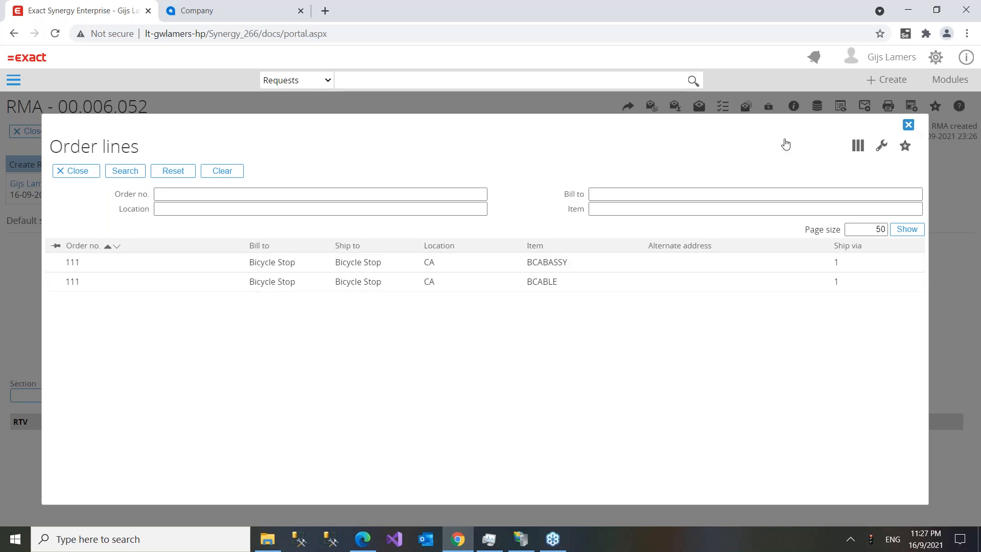
pyautogui.click(34, 226)
pyautogui.doubleClick(177, 343)
pyautogui.click(182, 226)
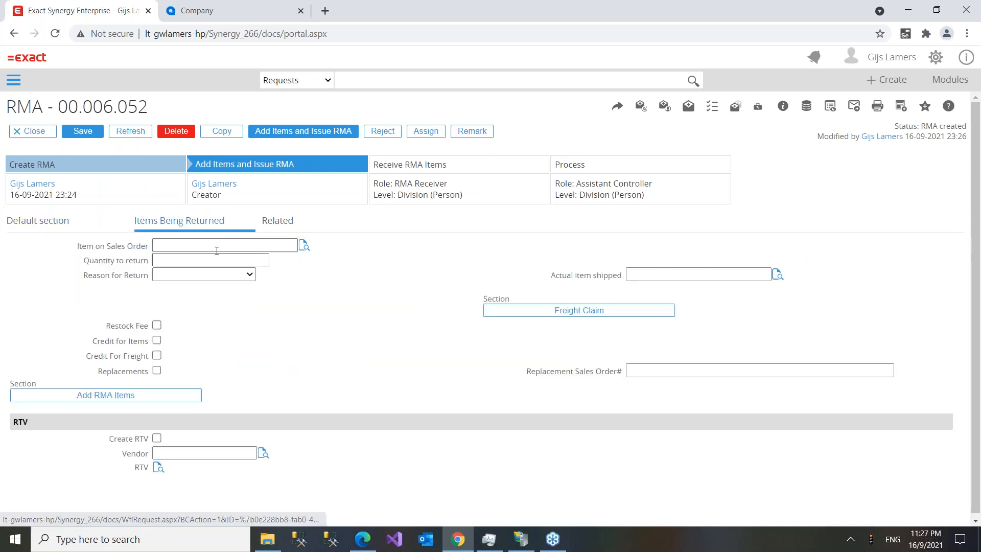
# - Record BCABASSY as the returned item, quantity 1.00, reason 'wrong item shipped'
pyautogui.click(303, 246)
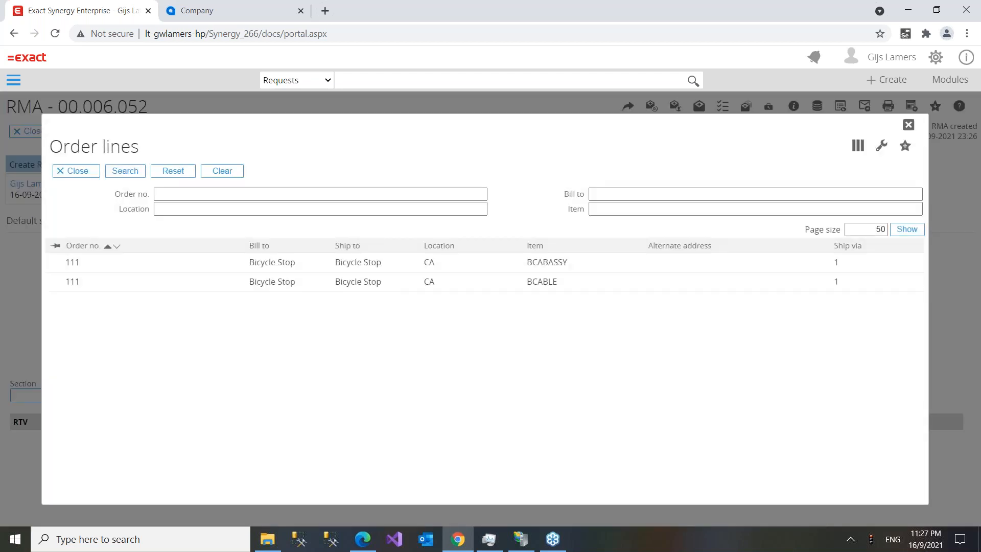
pyautogui.click(325, 263)
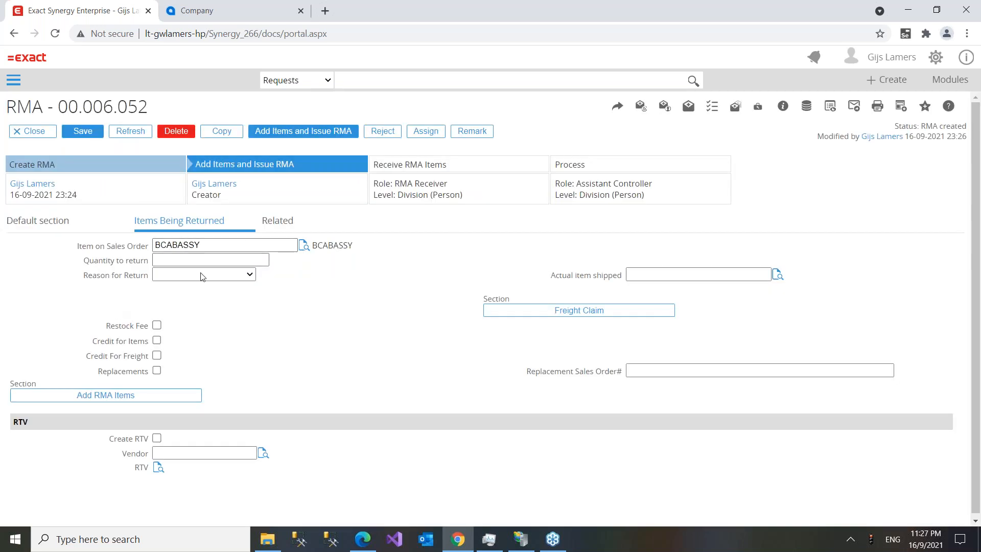
pyautogui.click(198, 259)
pyautogui.click(337, 277)
pyautogui.click(200, 275)
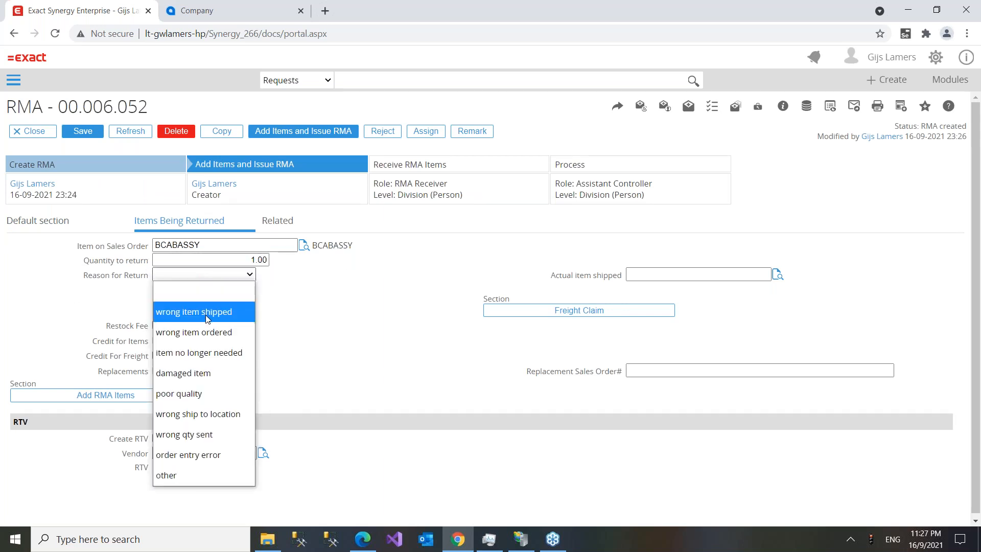
pyautogui.click(206, 314)
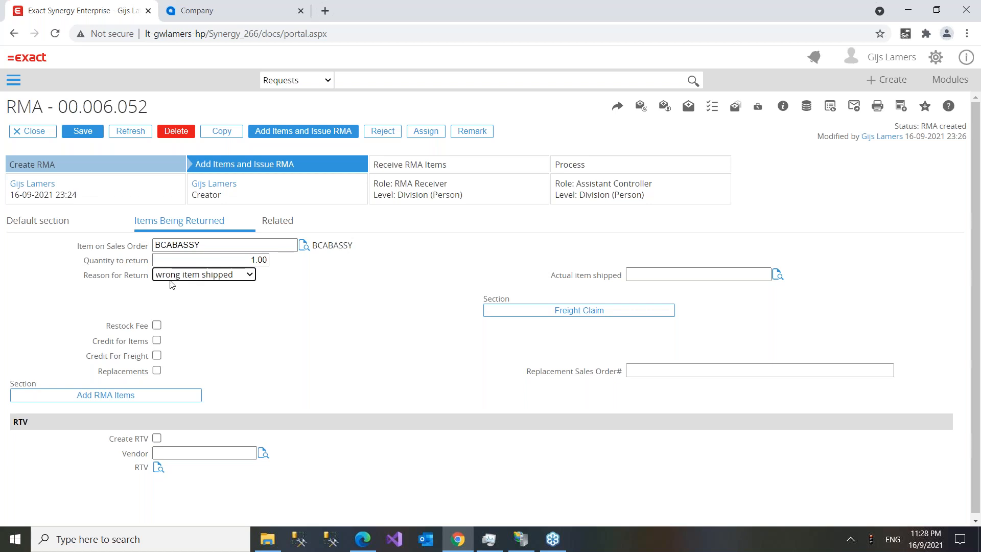
pyautogui.click(663, 273)
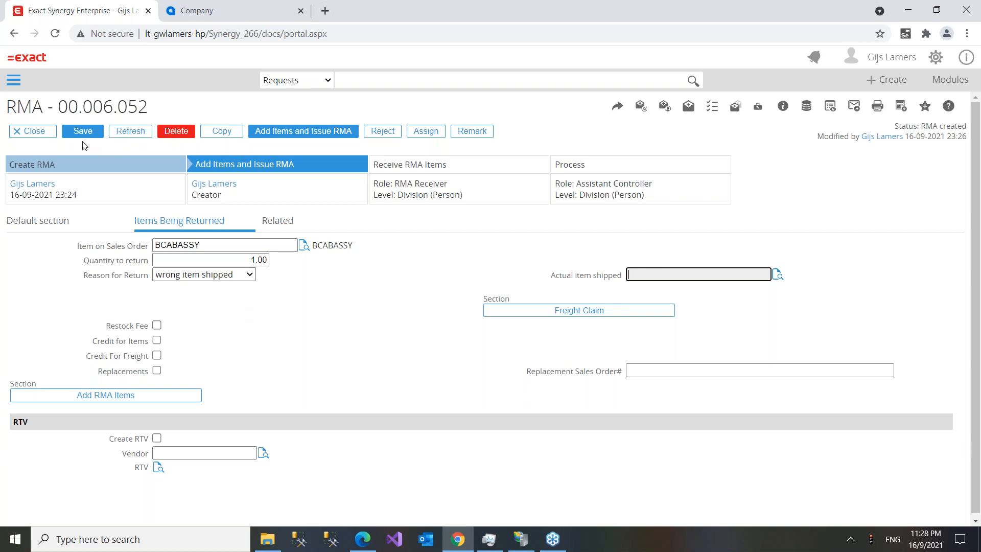
# - Save the RMA, read the missing-shipped-item error, and keep the reason 'wrong item shipped'
pyautogui.click(275, 138)
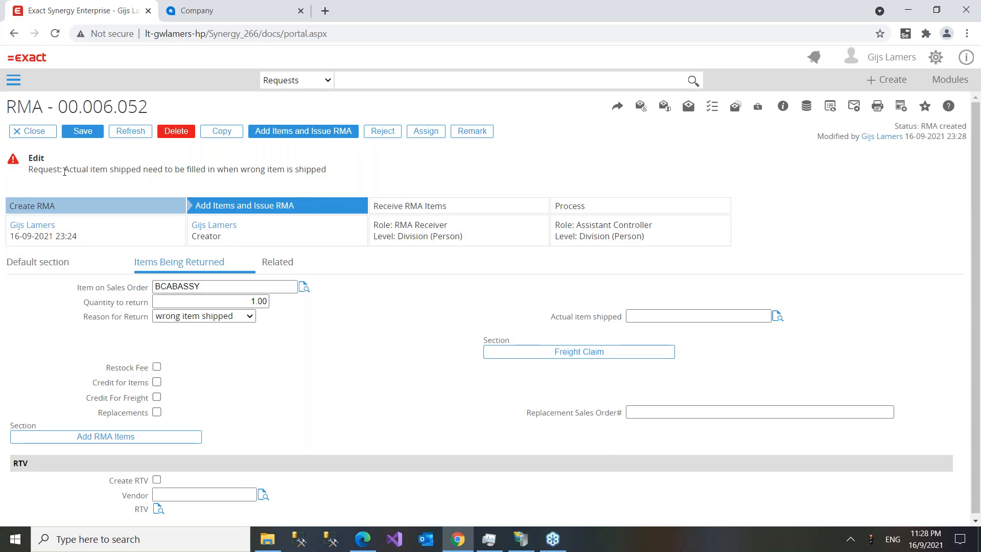
pyautogui.moveTo(64, 170); pyautogui.dragTo(359, 172)
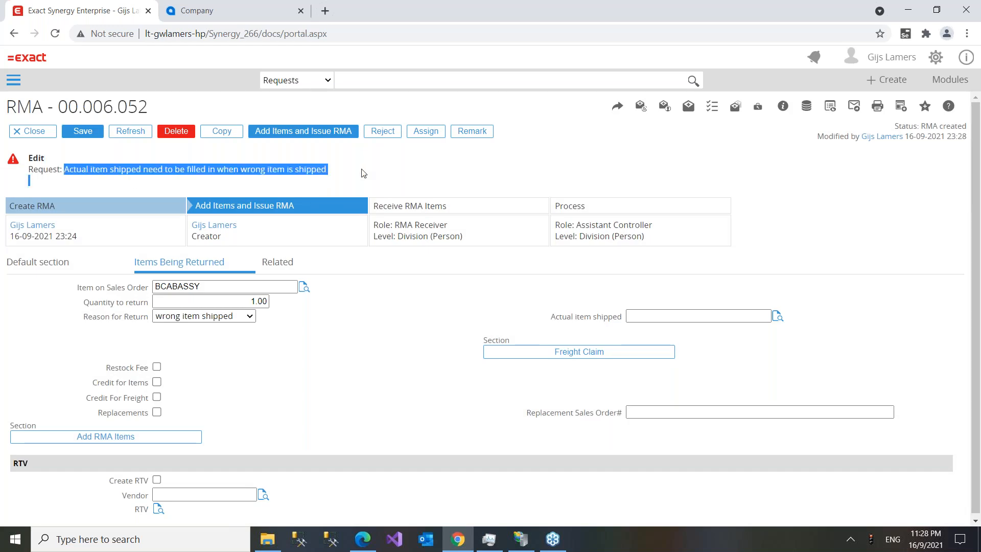
pyautogui.click(215, 316)
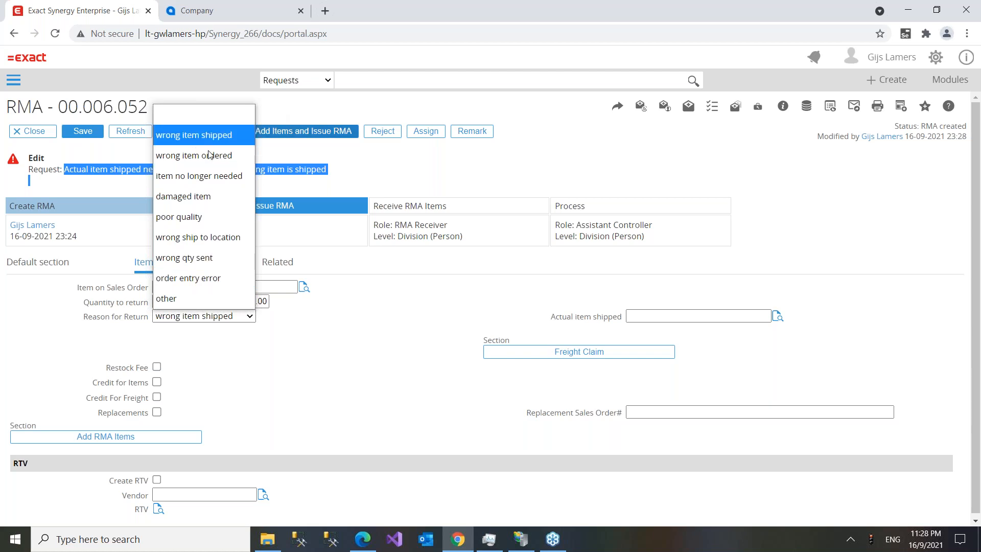
pyautogui.click(196, 138)
# - Select BCABLE from the Items: Active lookup as the actual item shipped
pyautogui.click(741, 316)
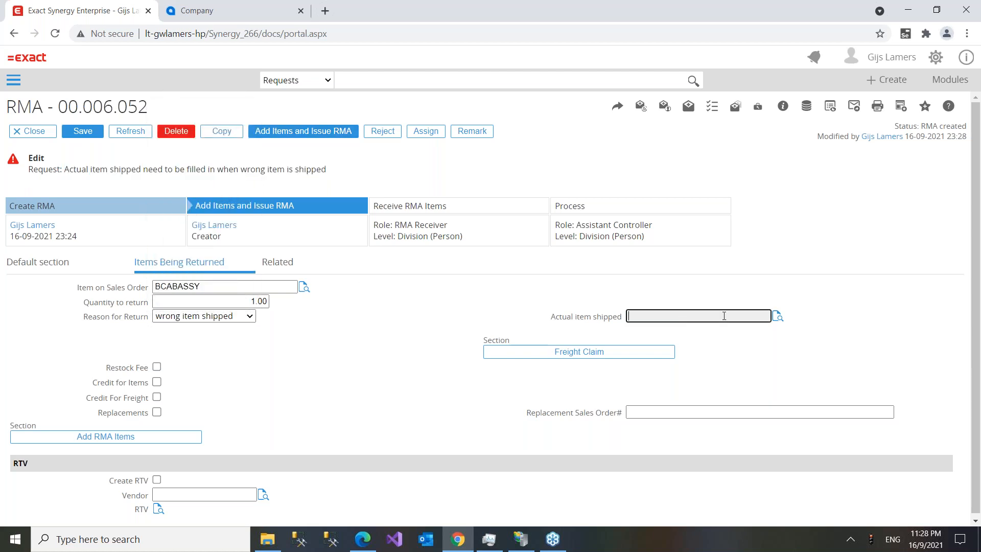
pyautogui.click(776, 317)
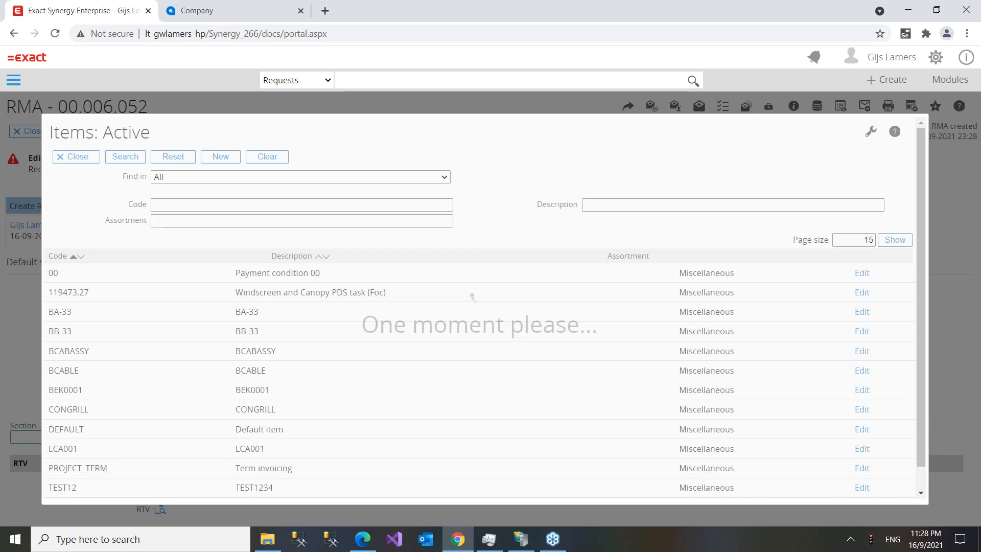
pyautogui.click(108, 388)
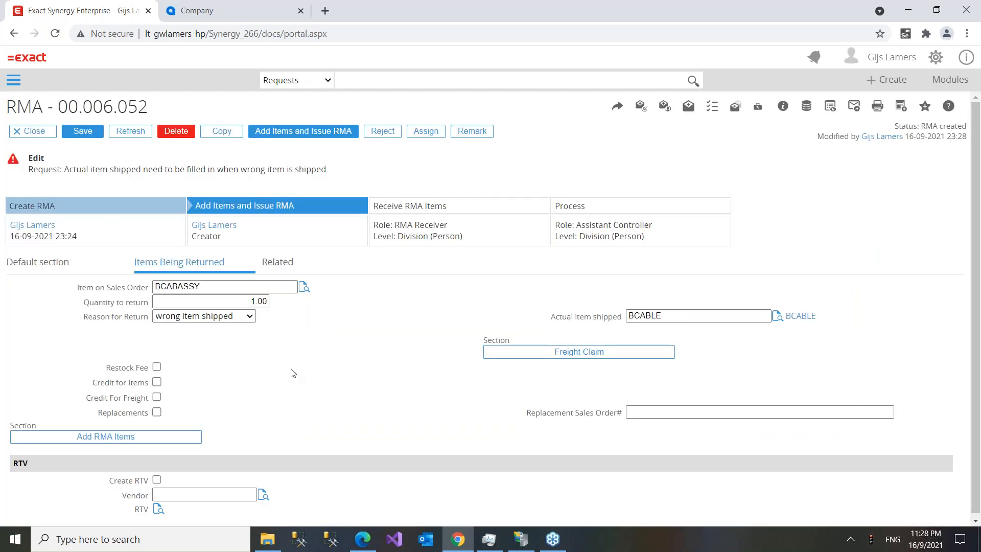
pyautogui.scroll(-2, 293, 374)
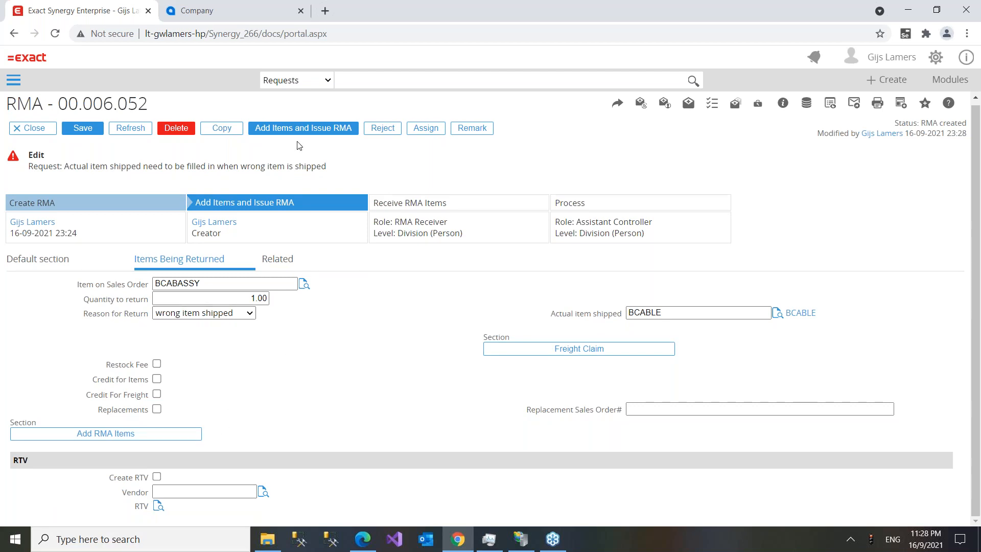
# - Tick Create RTV, set vendor 60133 Arktak Networks, and attempt to issue the RMA
pyautogui.click(157, 476)
pyautogui.click(263, 492)
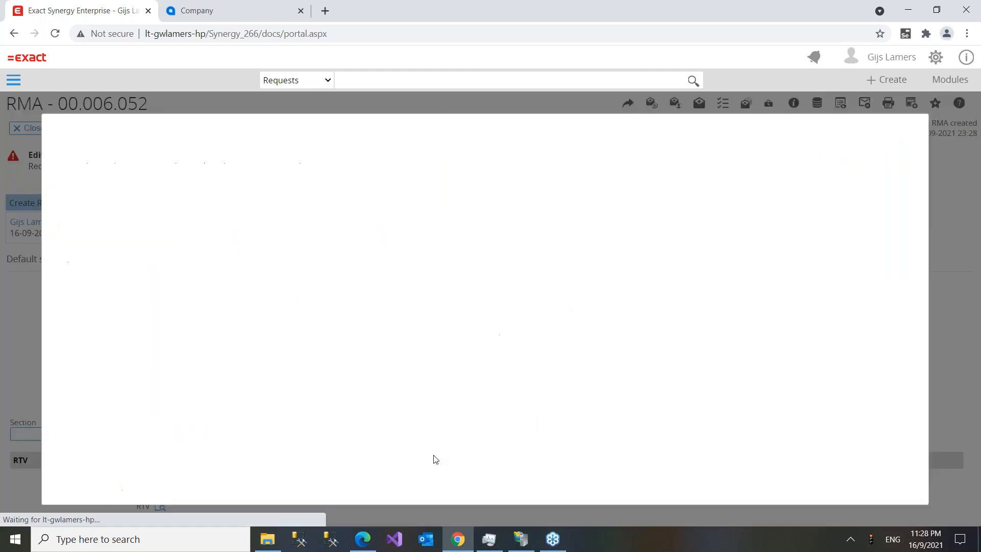
pyautogui.click(164, 324)
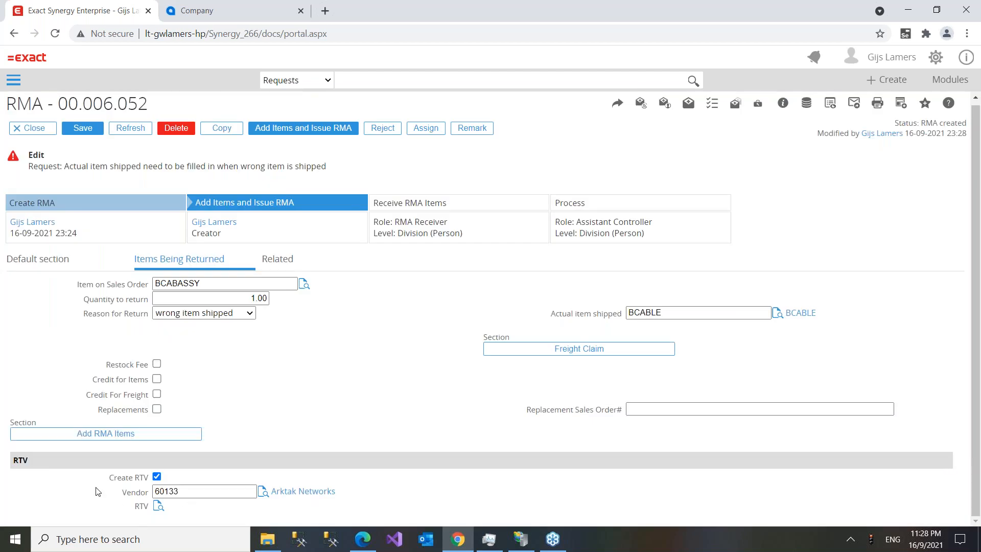
pyautogui.doubleClick(136, 508)
pyautogui.click(186, 512)
pyautogui.click(289, 130)
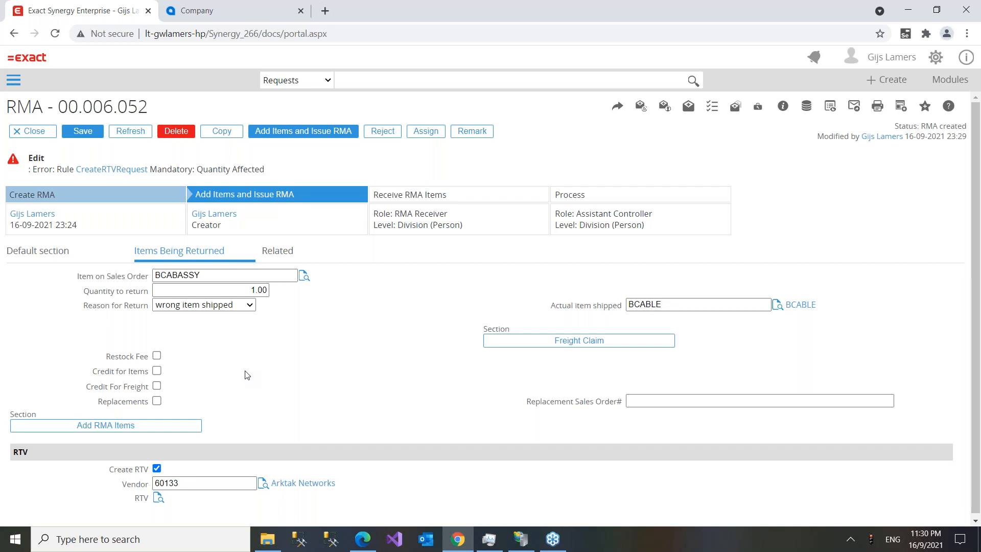
# - Clear Create RTV after the Quantity Affected error and check the Related and Default sections
pyautogui.click(157, 469)
pyautogui.click(277, 251)
pyautogui.click(23, 253)
# - Review the RMA's Related and Default sections, then issue RMA 00.006.052 with its items
pyautogui.click(170, 254)
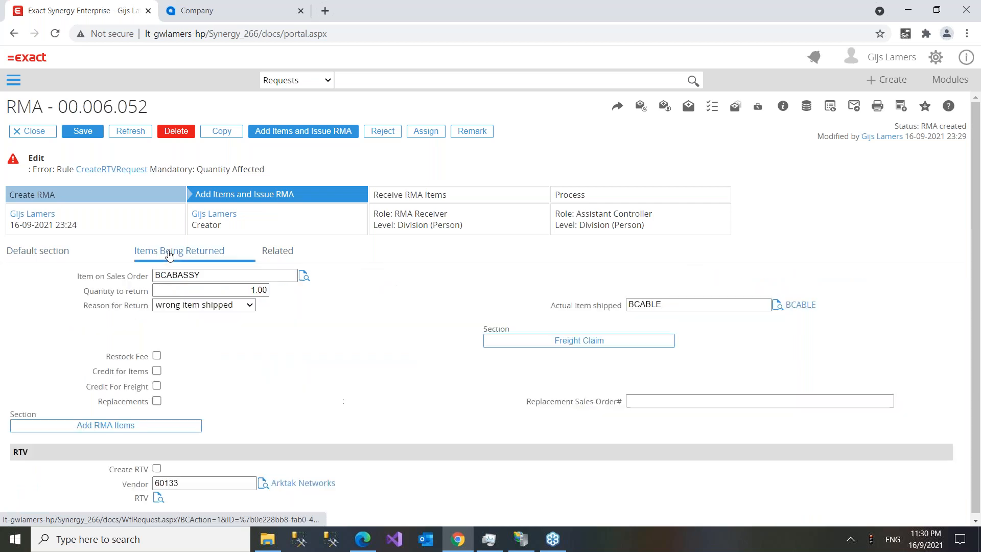
pyautogui.click(285, 256)
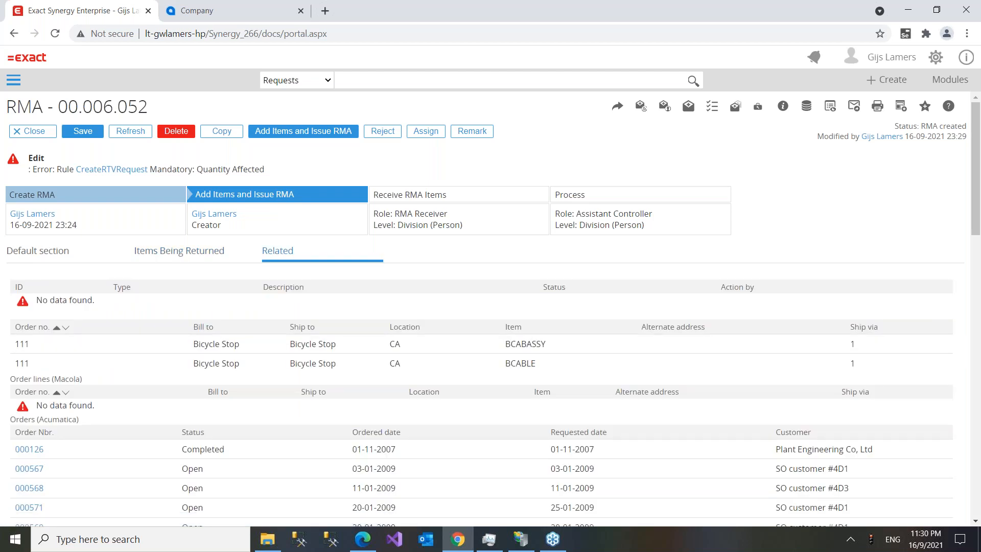
pyautogui.click(32, 253)
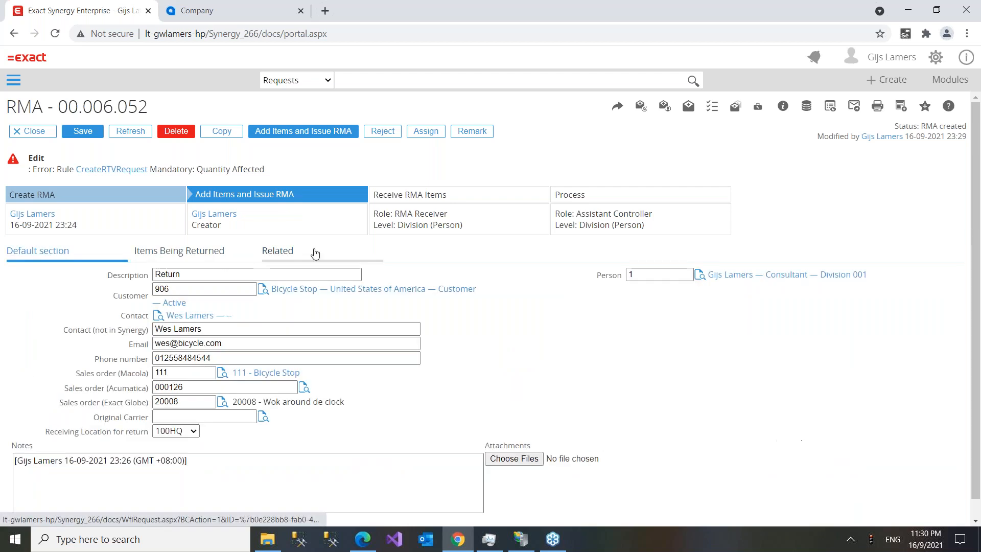
pyautogui.click(283, 258)
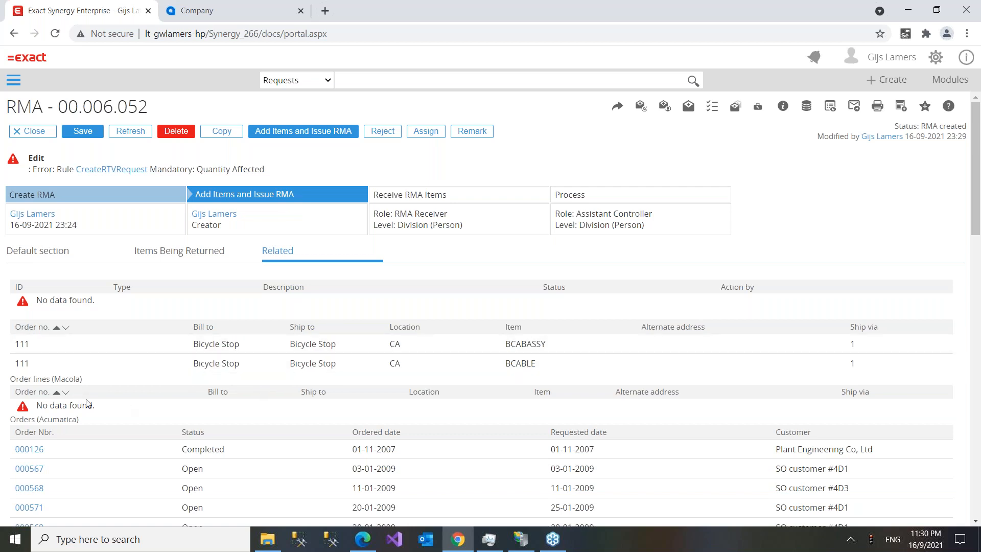
pyautogui.scroll(-3, 87, 403)
pyautogui.scroll(-7, 488, 347)
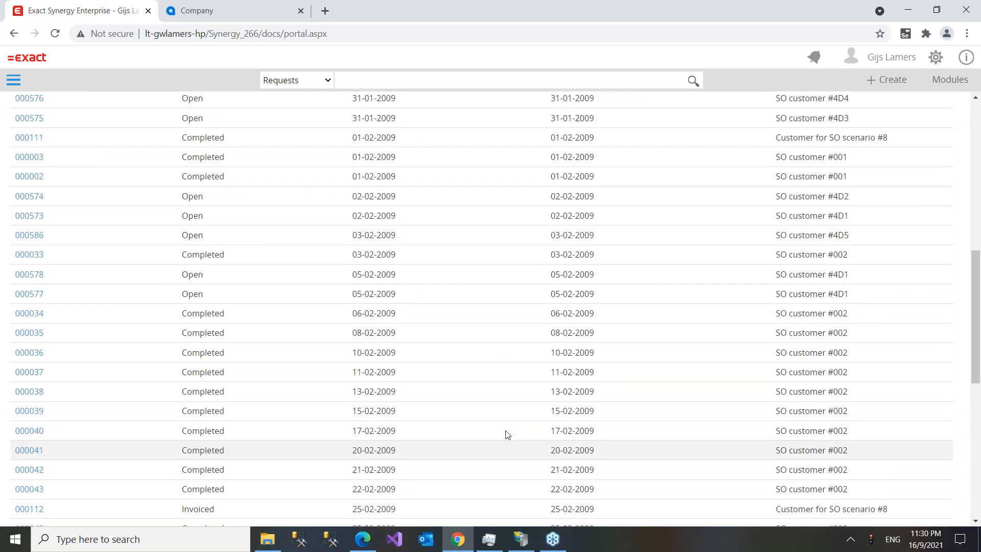
pyautogui.scroll(10, 507, 434)
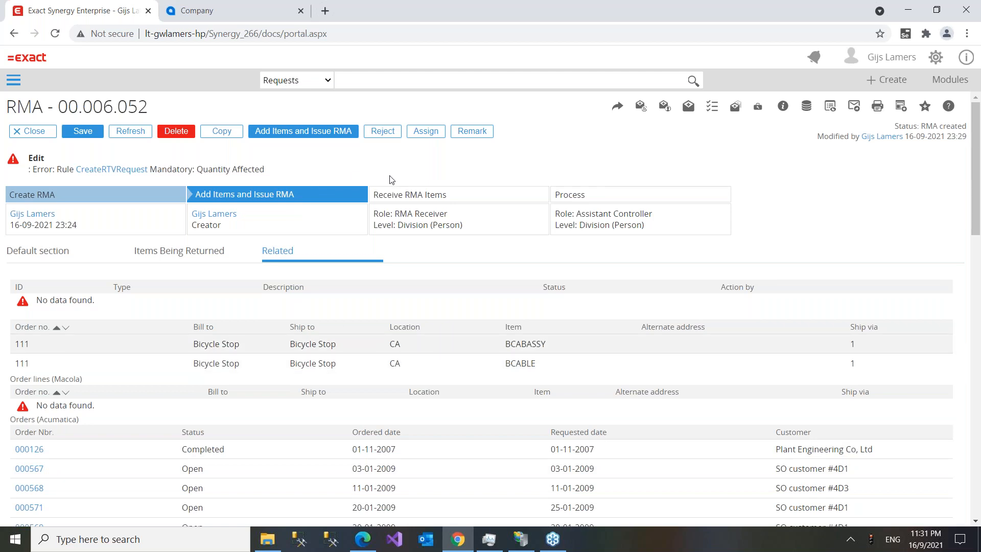
pyautogui.click(166, 259)
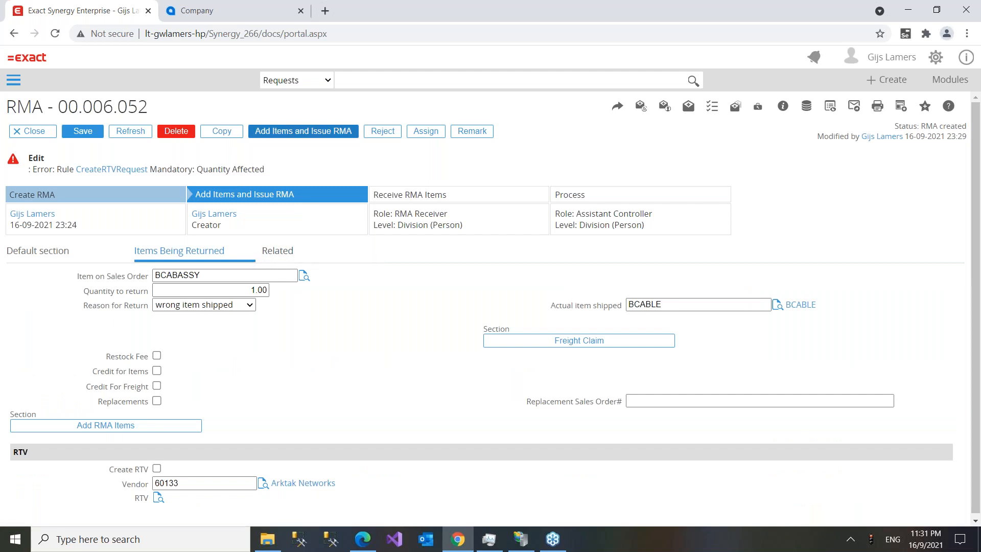
pyautogui.click(307, 132)
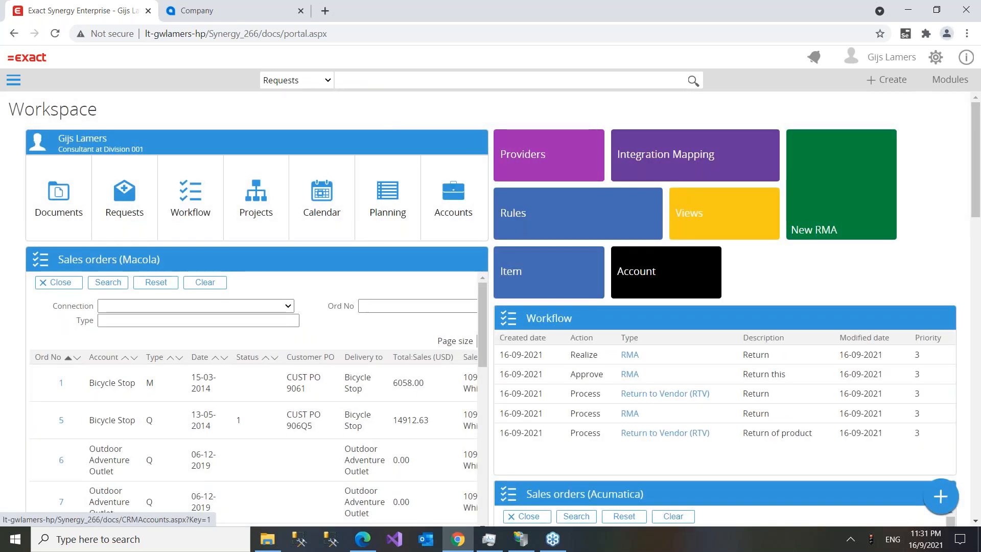
# - Open the issued RMA and mark all items as received
pyautogui.click(293, 262)
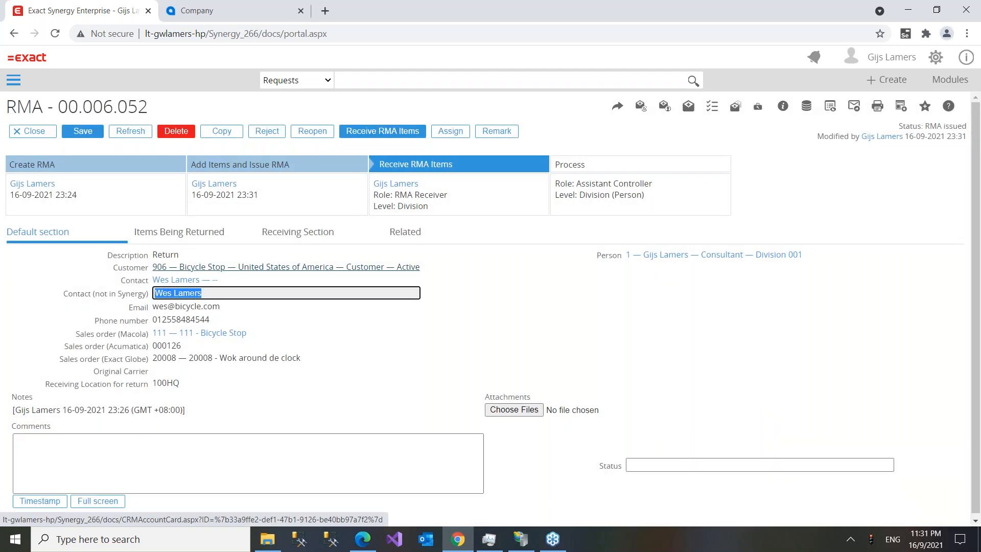
pyautogui.click(193, 231)
pyautogui.click(167, 381)
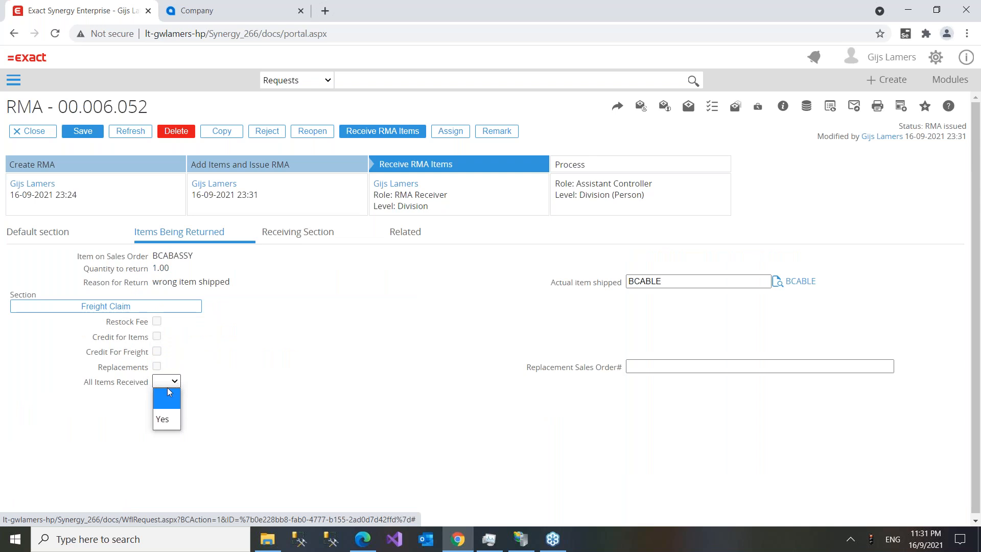
pyautogui.click(163, 418)
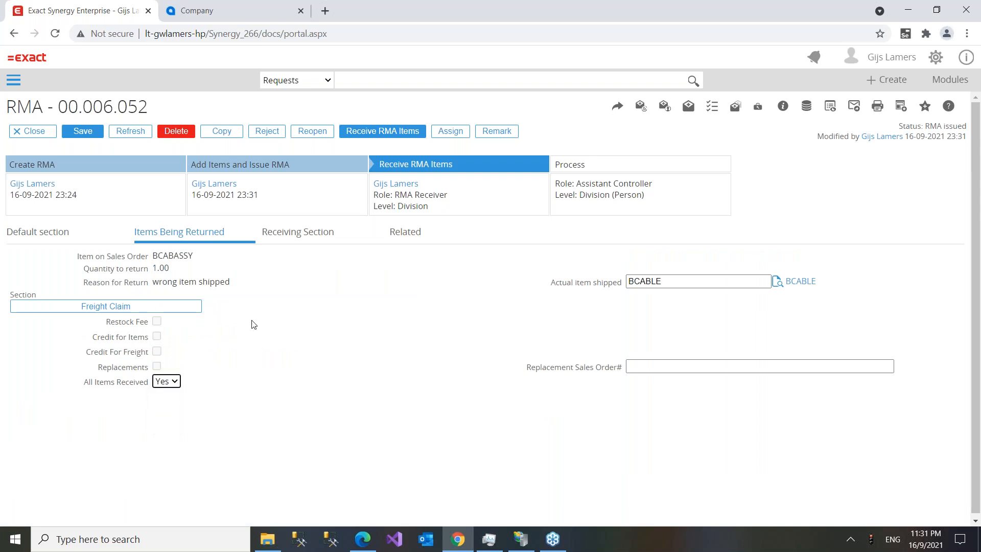
# - Enter receiving details: carrier DHL, received today, Quantity Good 0, Quantity Bad 1
pyautogui.click(292, 236)
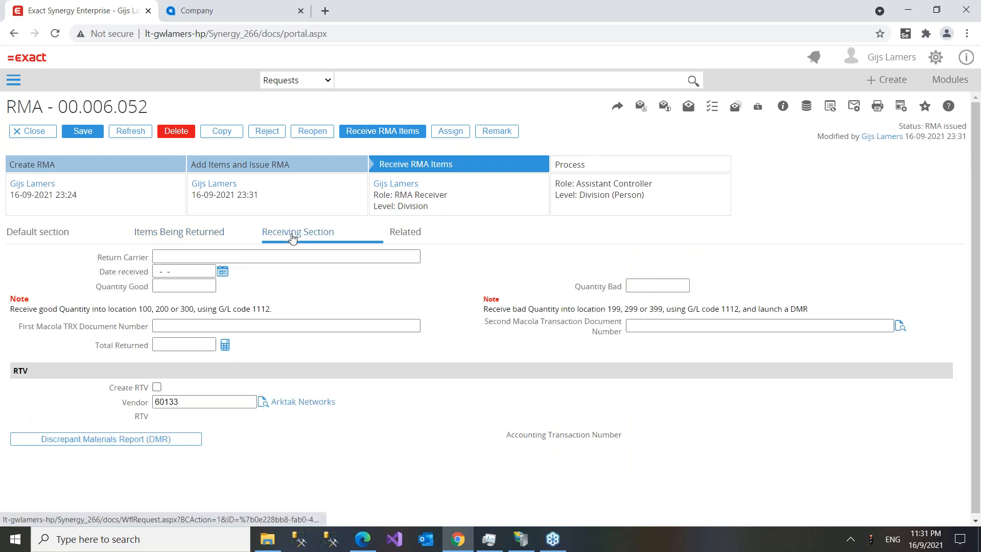
pyautogui.click(205, 258)
pyautogui.write('DHL')
pyautogui.press('Tab')
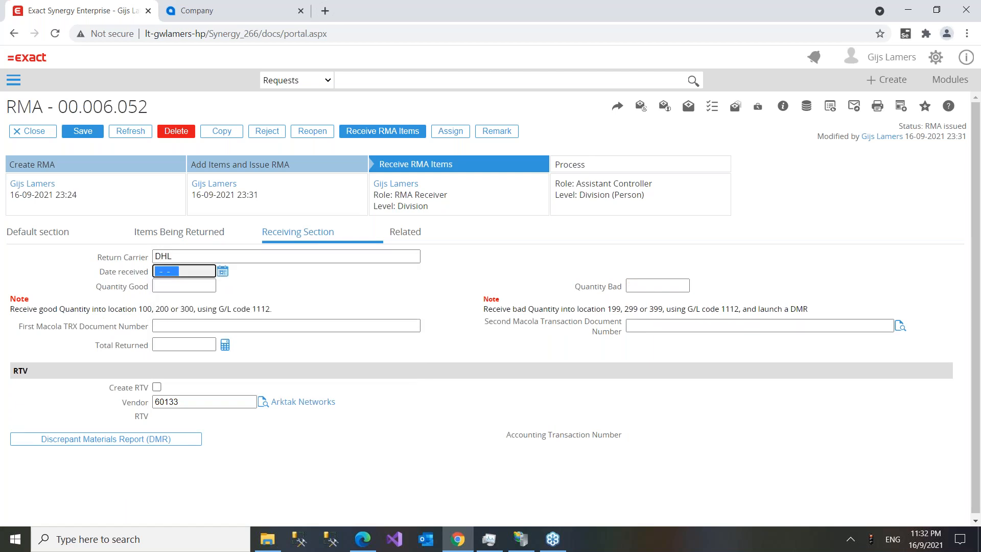
pyautogui.click(223, 271)
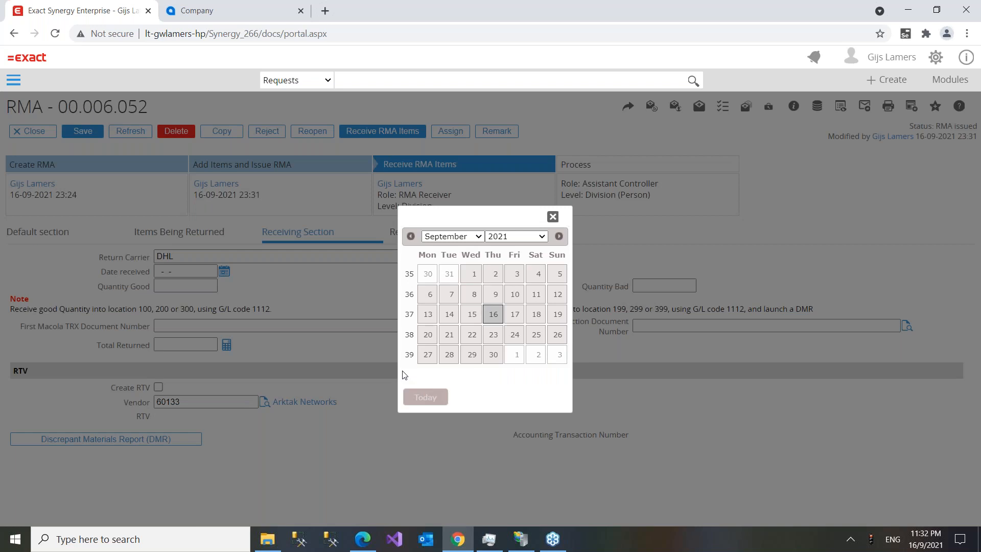
pyautogui.click(424, 396)
pyautogui.click(182, 284)
pyautogui.write('0')
pyautogui.click(651, 282)
pyautogui.write('1')
pyautogui.press('Tab')
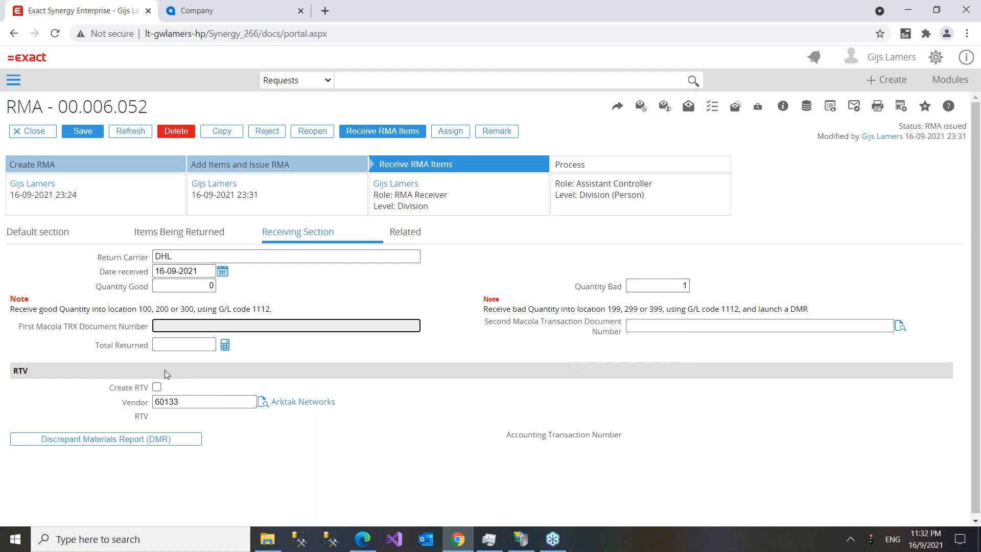
# - Tick Create RTV, enter Macola document fr454, and submit the received RMA items
pyautogui.click(157, 387)
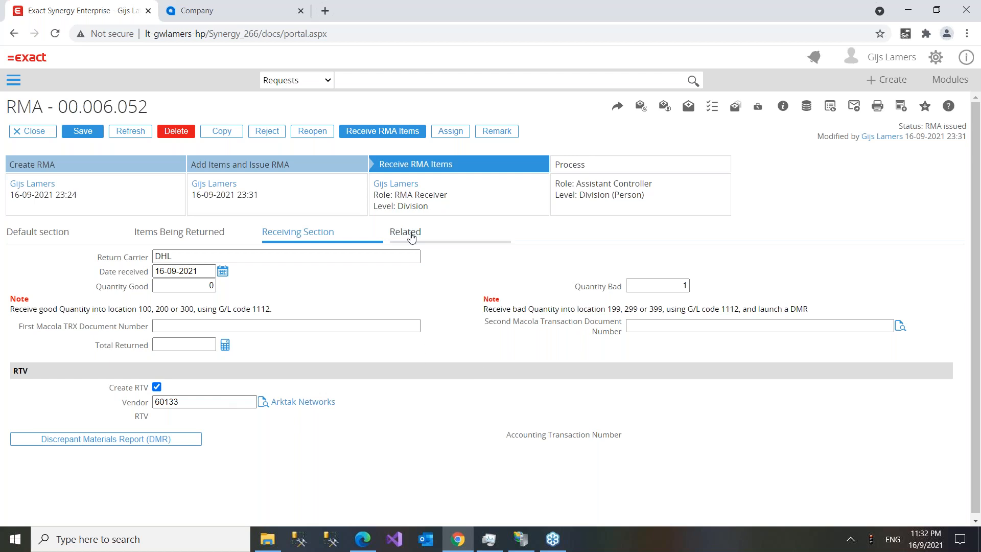
pyautogui.click(378, 132)
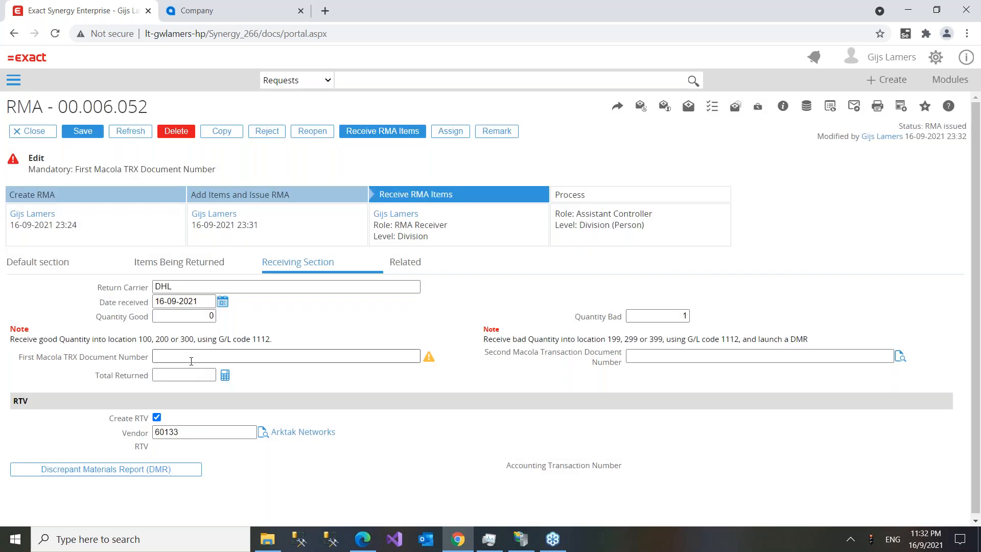
pyautogui.click(189, 358)
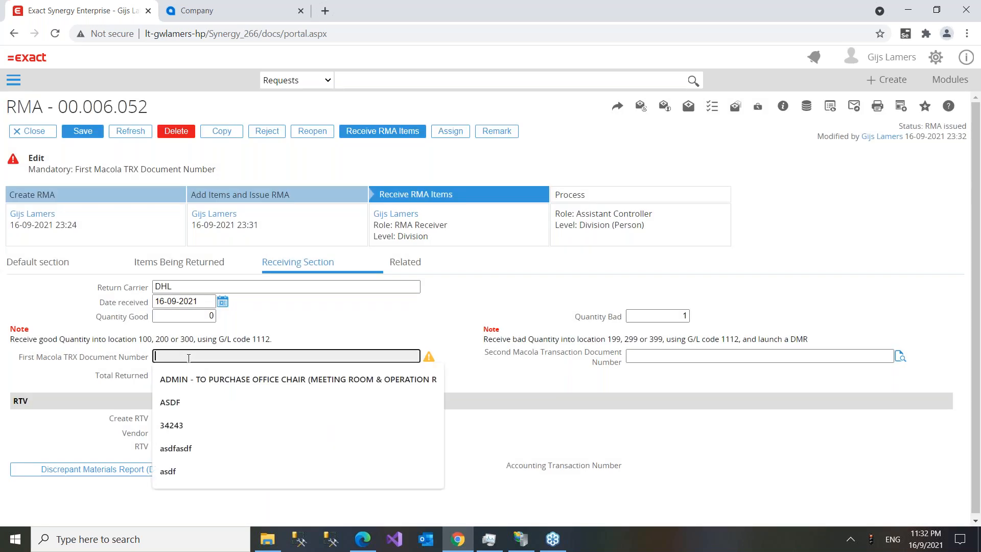
pyautogui.write('fr454')
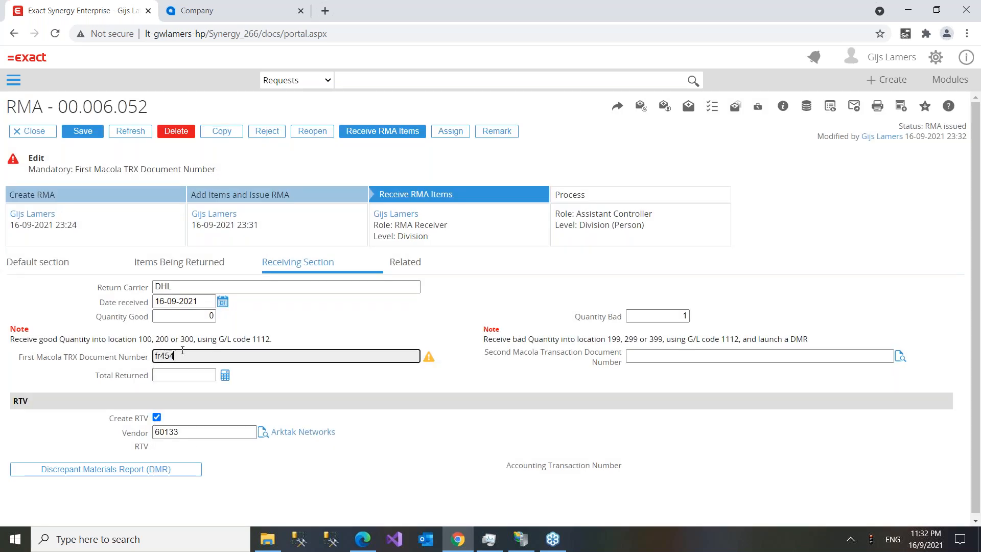
pyautogui.click(380, 131)
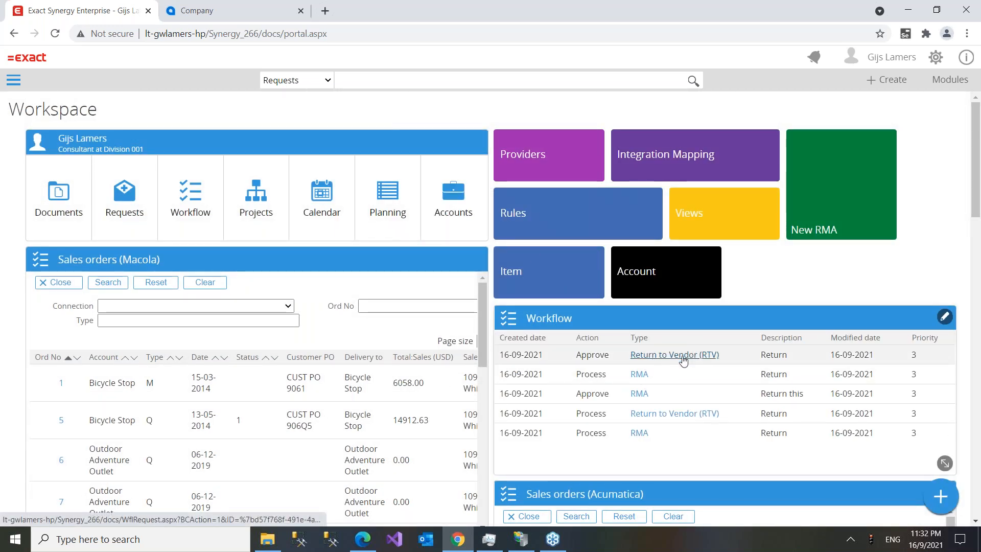
# - Reopen RMA 00.006.052 and review its linked RTV 00.006.053, returned items and receiving details
pyautogui.click(641, 378)
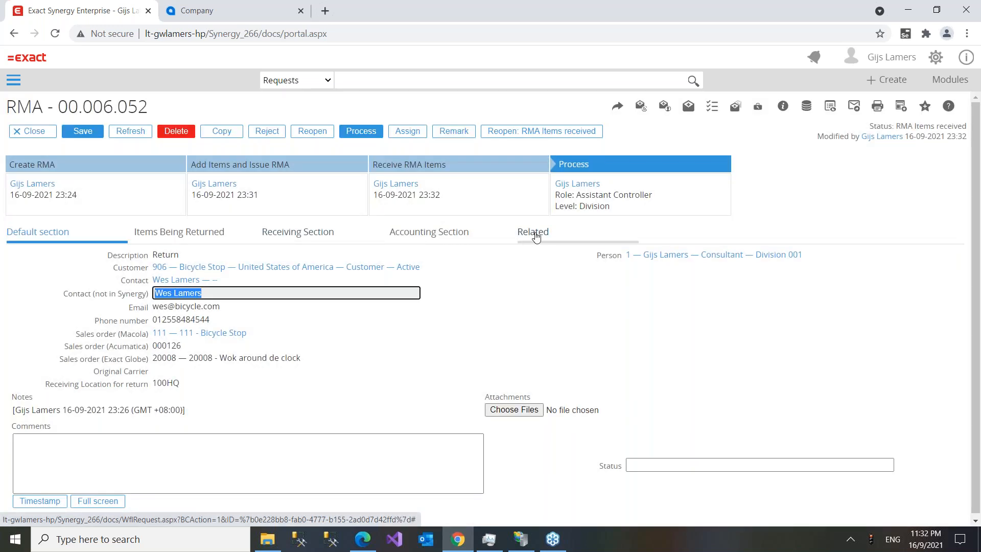
pyautogui.click(534, 234)
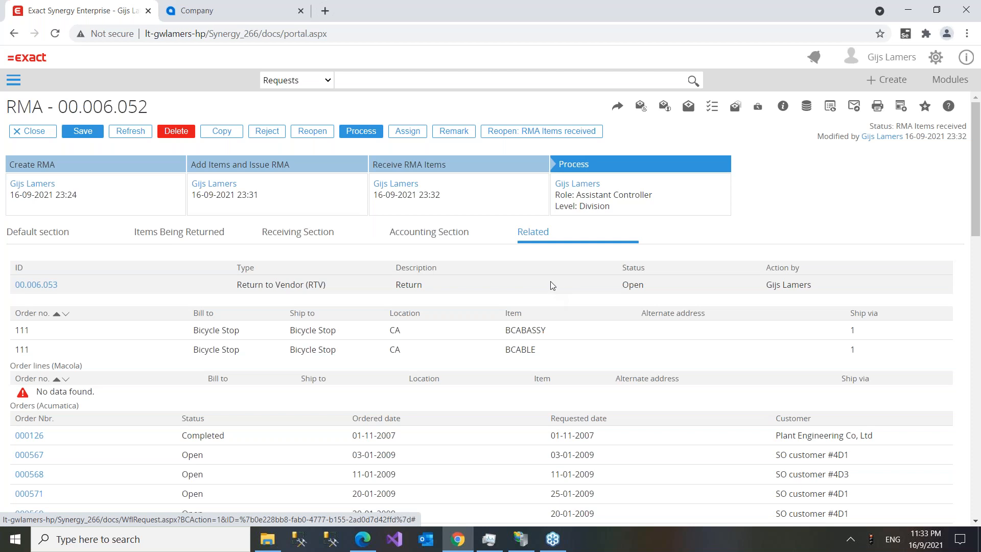
pyautogui.click(26, 235)
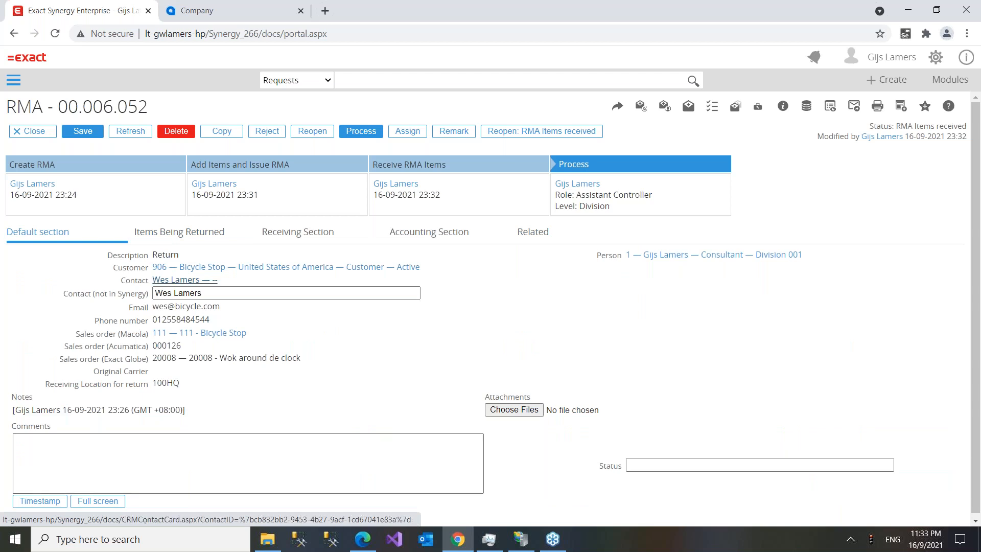
pyautogui.click(191, 231)
pyautogui.click(280, 240)
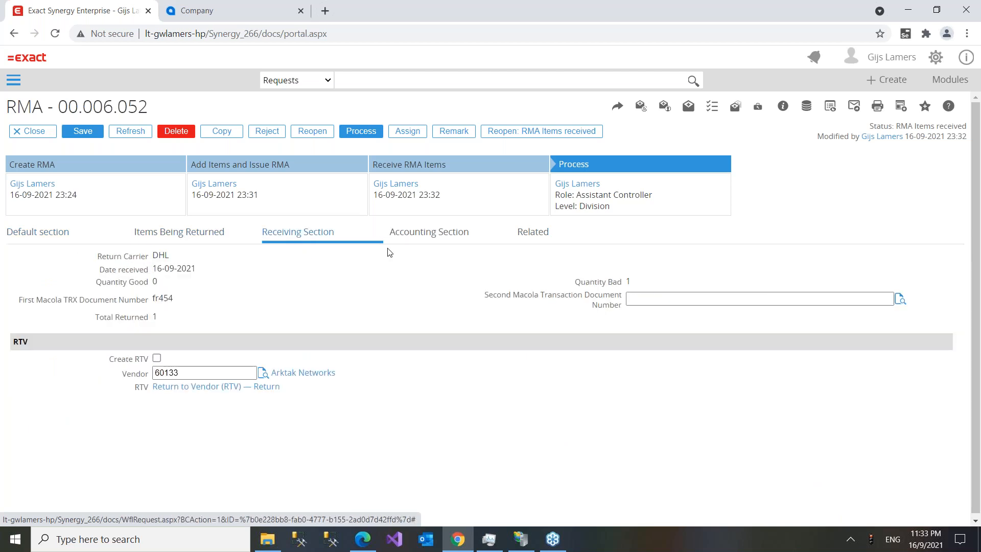
pyautogui.click(526, 233)
pyautogui.click(36, 285)
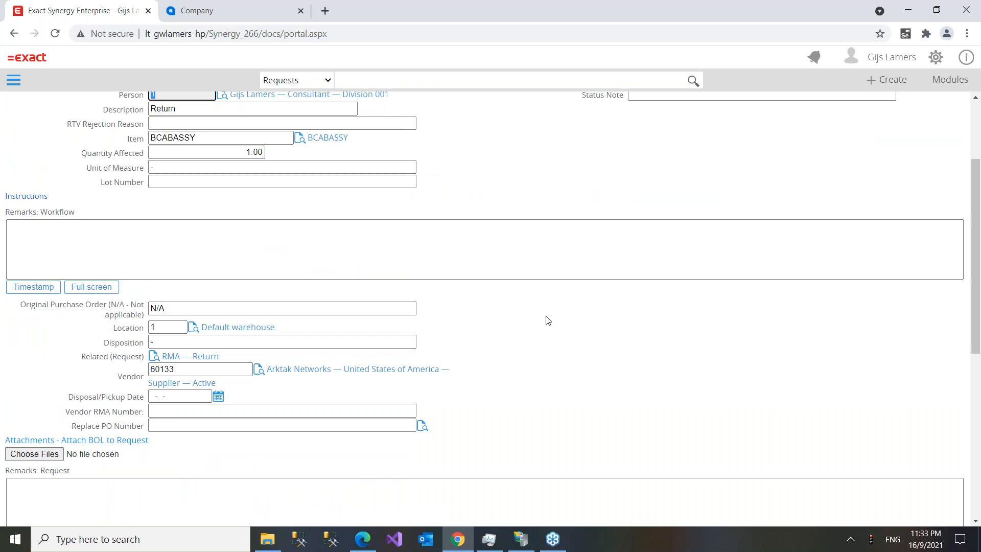
pyautogui.scroll(3, 547, 319)
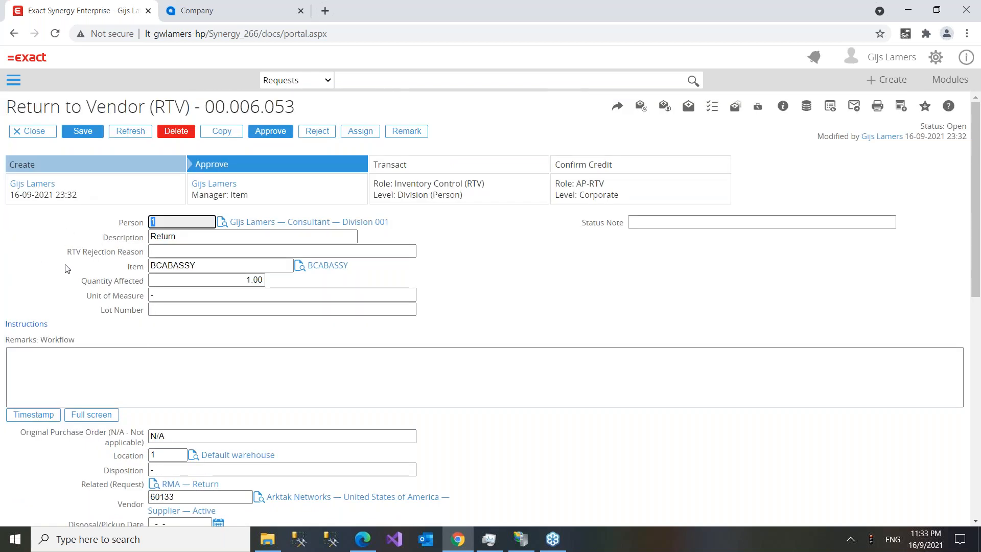
pyautogui.scroll(-2, 71, 272)
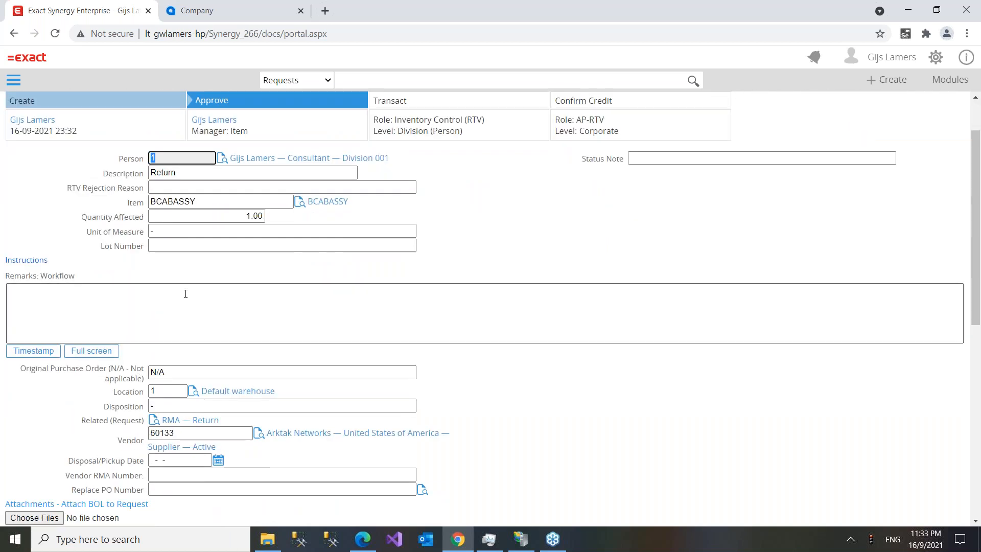
pyautogui.scroll(2, 184, 291)
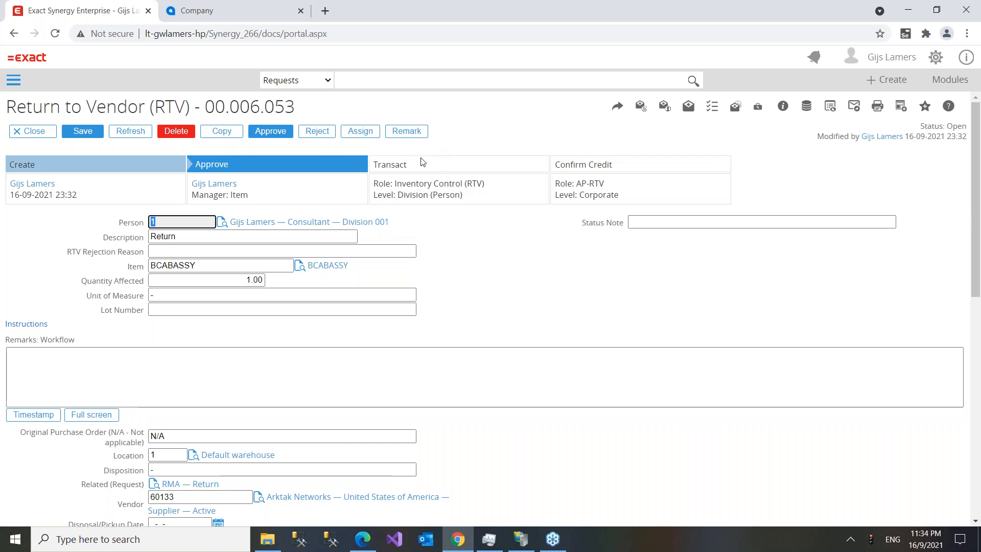
pyautogui.scroll(-1, 241, 367)
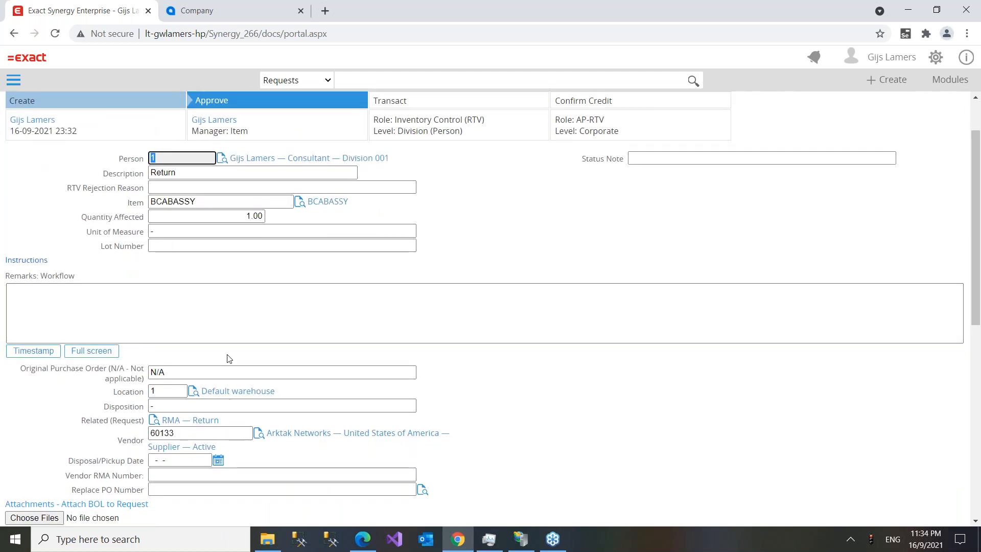
pyautogui.click(219, 460)
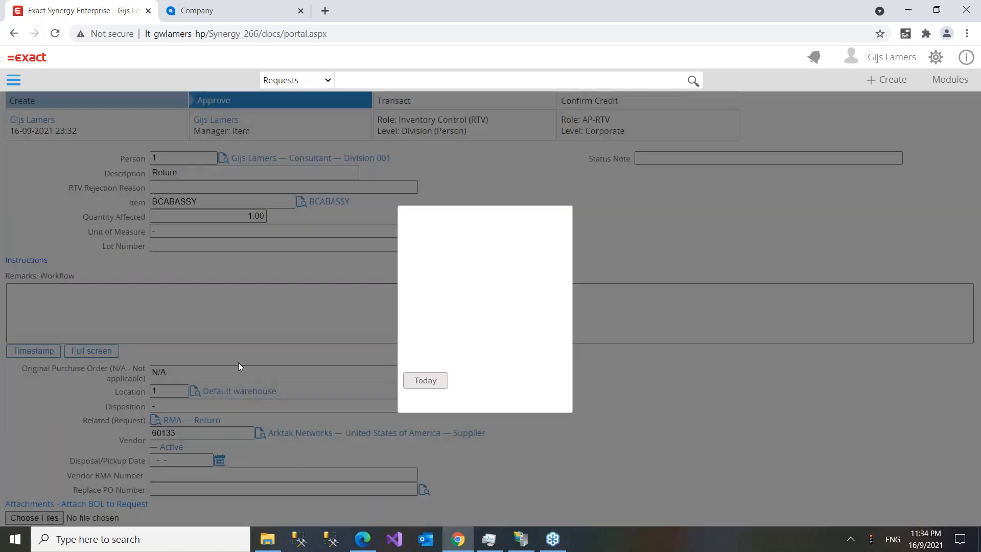
pyautogui.click(430, 397)
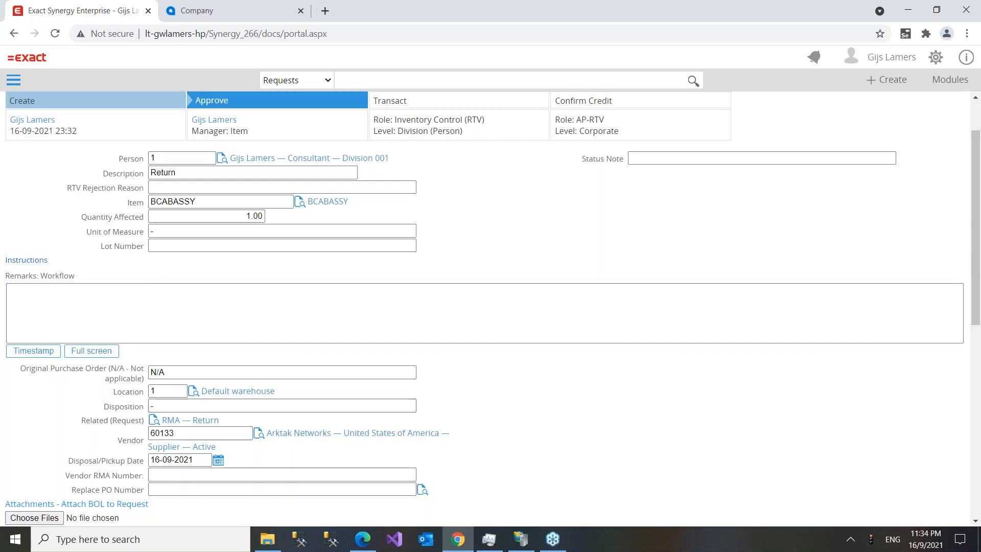
pyautogui.doubleClick(168, 471)
pyautogui.write('4563')
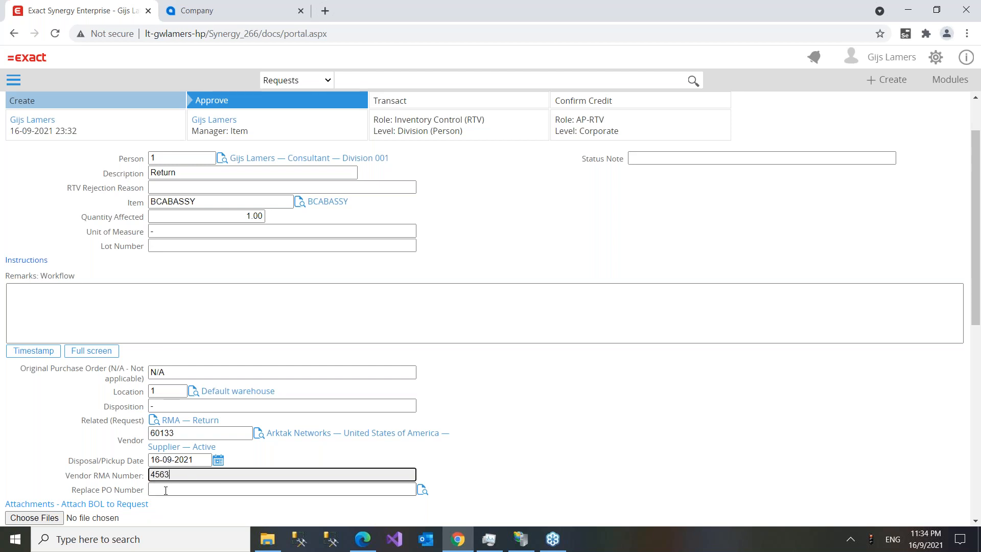
pyautogui.click(240, 487)
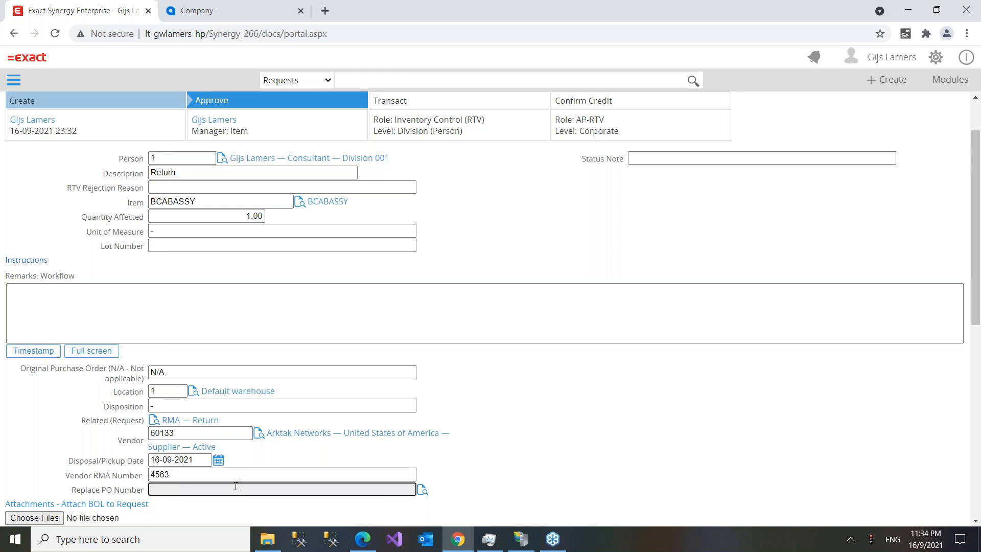
pyautogui.moveTo(71, 490); pyautogui.dragTo(152, 483)
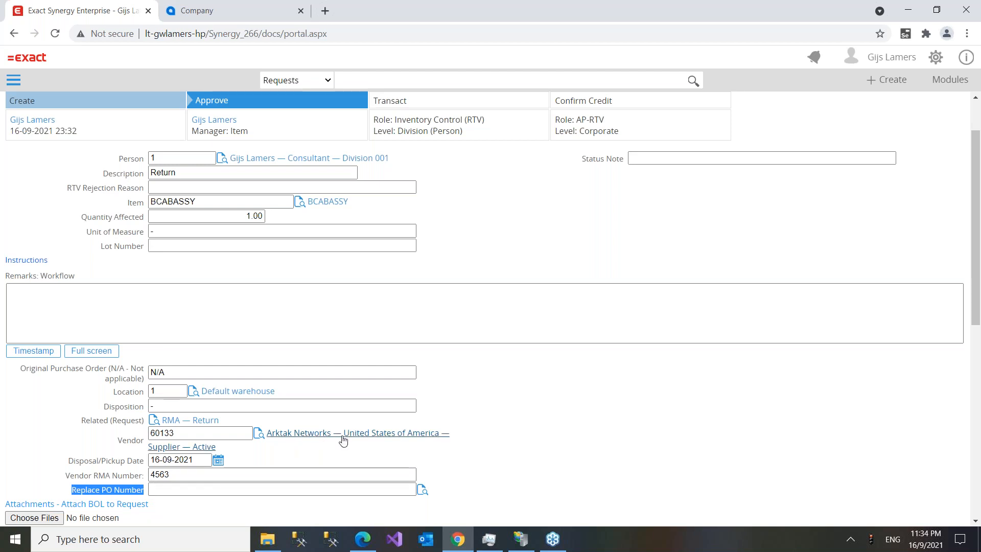
pyautogui.scroll(-6, 416, 282)
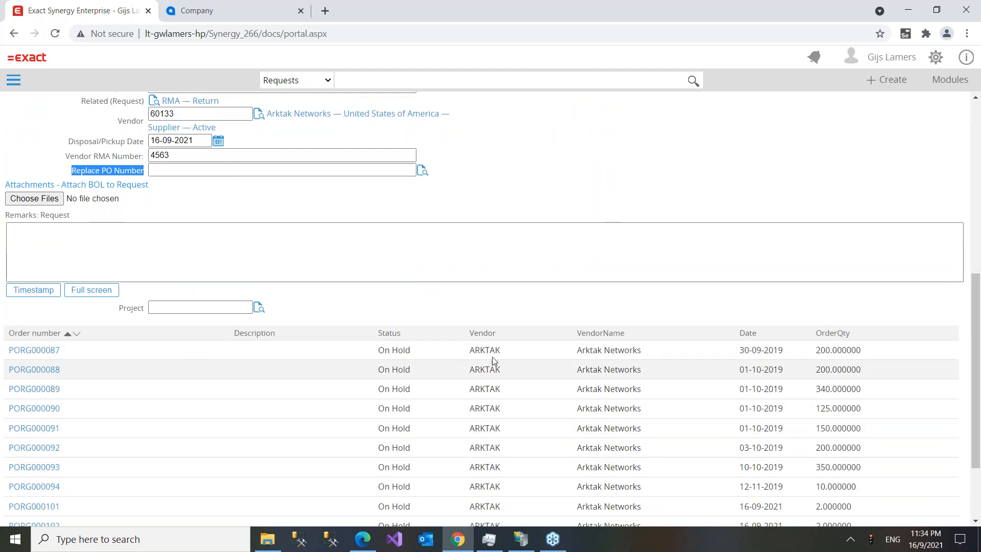
pyautogui.scroll(-2, 664, 376)
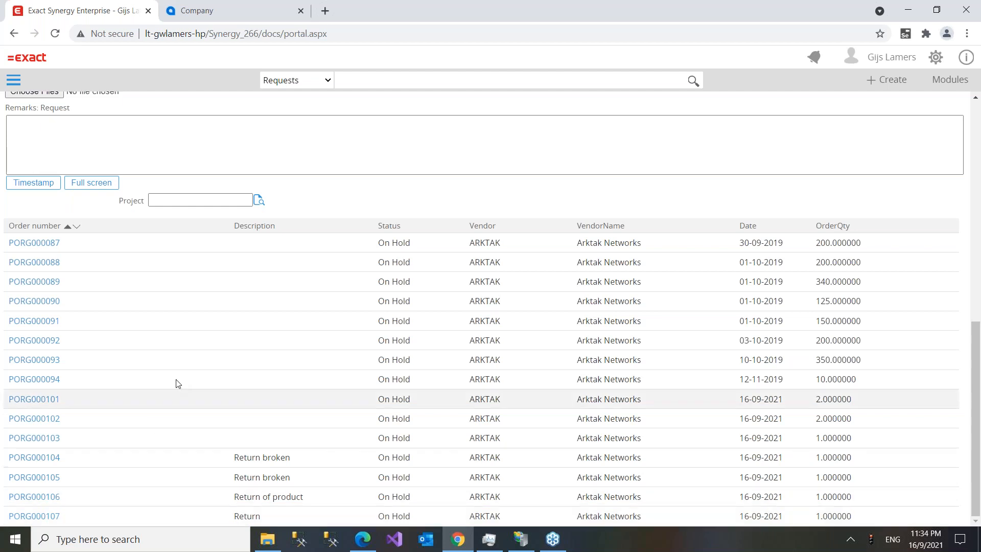
pyautogui.scroll(5, 171, 403)
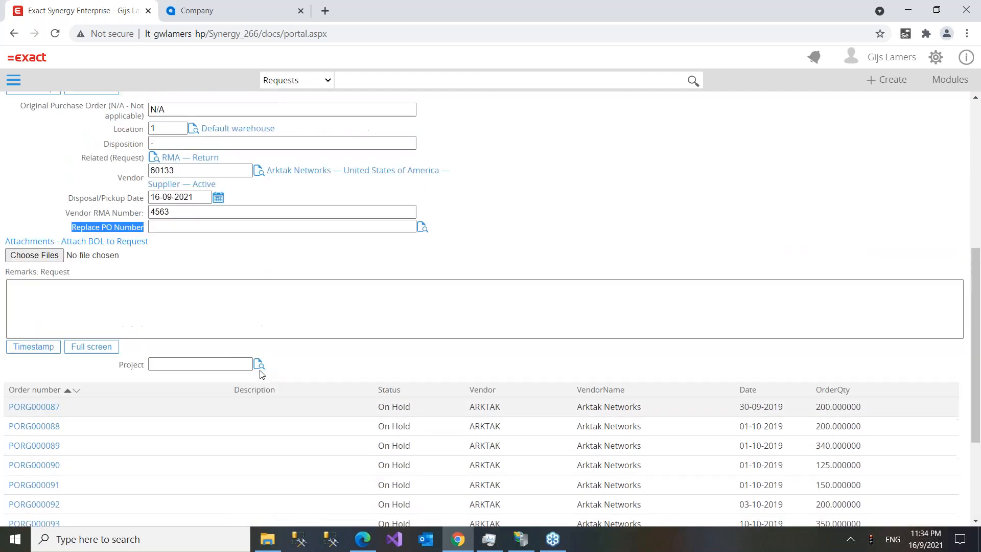
pyautogui.scroll(-5, 193, 369)
pyautogui.scroll(6, 193, 369)
pyautogui.scroll(-4, 195, 287)
pyautogui.scroll(-2, 195, 287)
pyautogui.scroll(5, 198, 291)
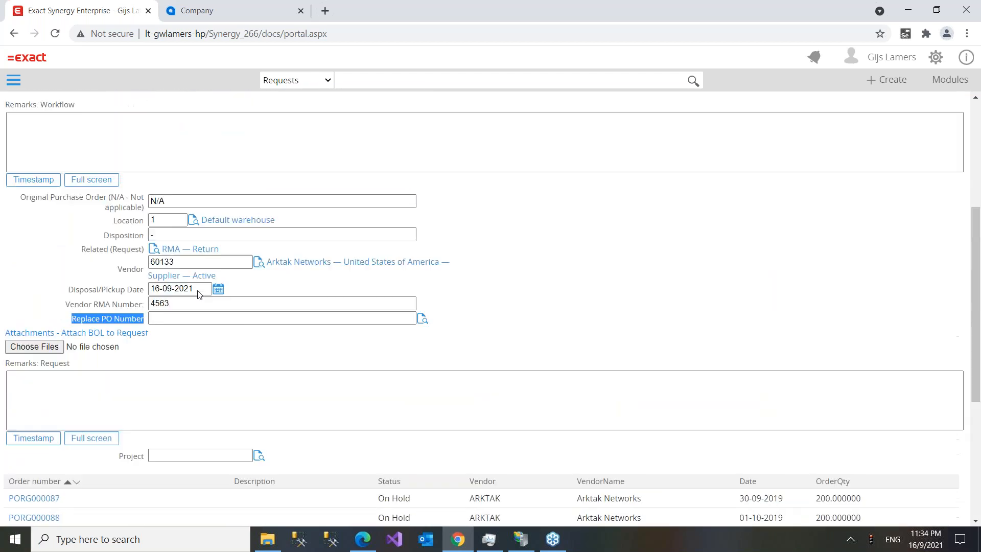
pyautogui.scroll(1, 42, 345)
pyautogui.scroll(-6, 43, 345)
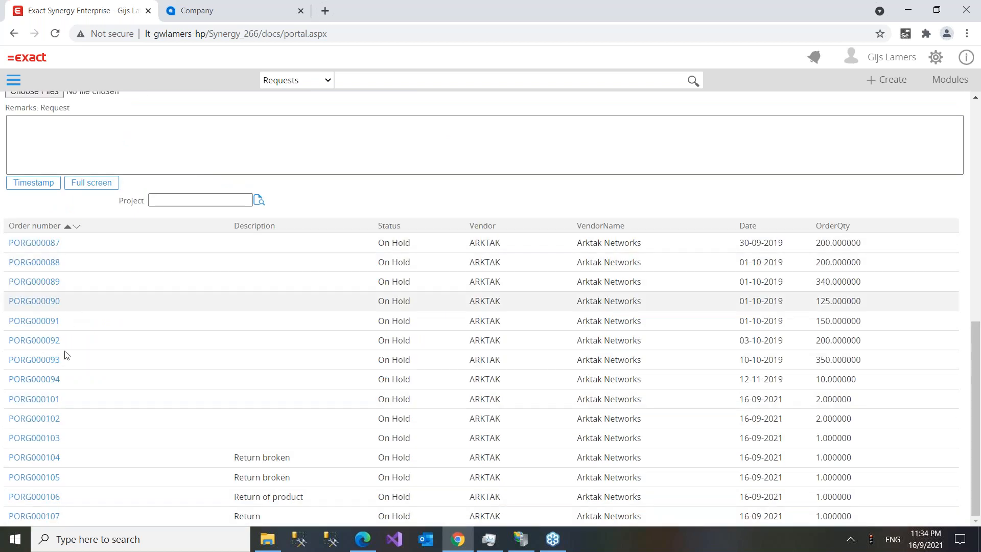
pyautogui.scroll(6, 351, 205)
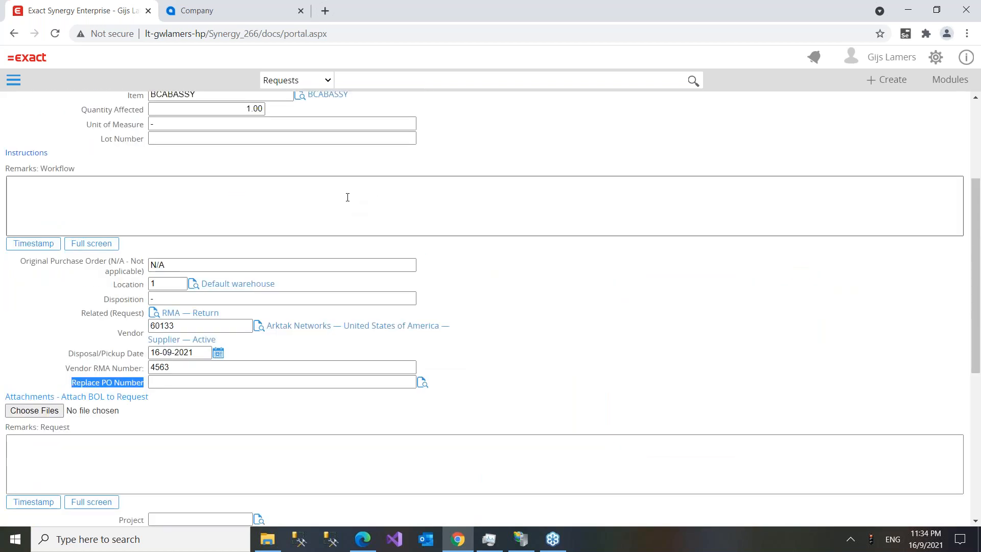
pyautogui.scroll(3, 344, 195)
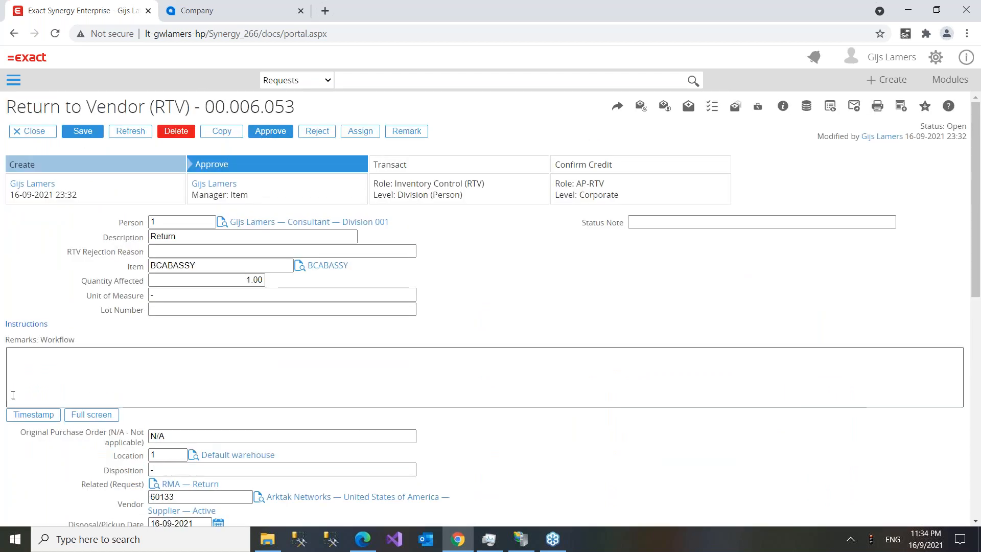
# - Timestamp the workflow remarks and approve RTV request 00.006.053
pyautogui.click(25, 417)
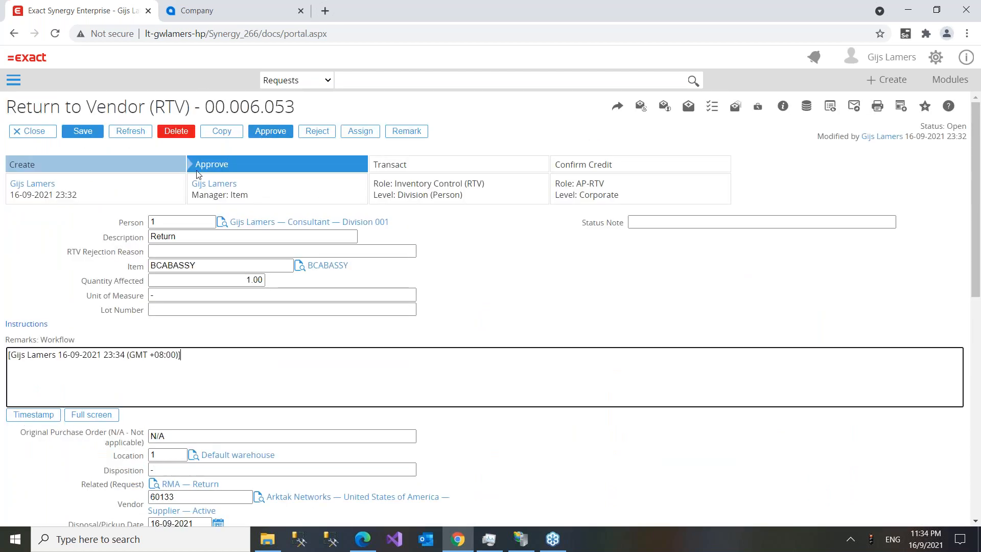
pyautogui.click(263, 134)
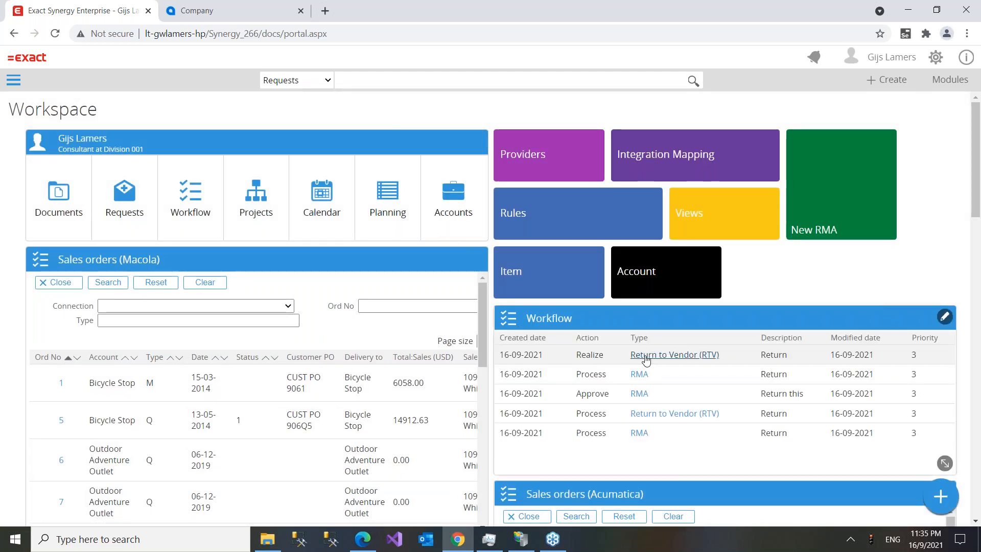
# - Open RTV 00.006.053 from the Workflow panel and transact it
pyautogui.click(649, 356)
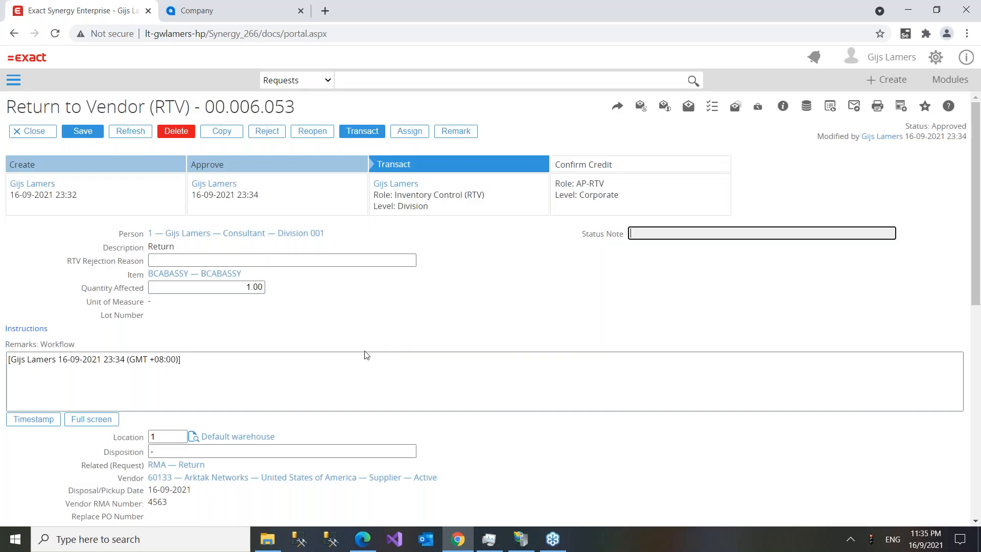
pyautogui.scroll(-5, 147, 295)
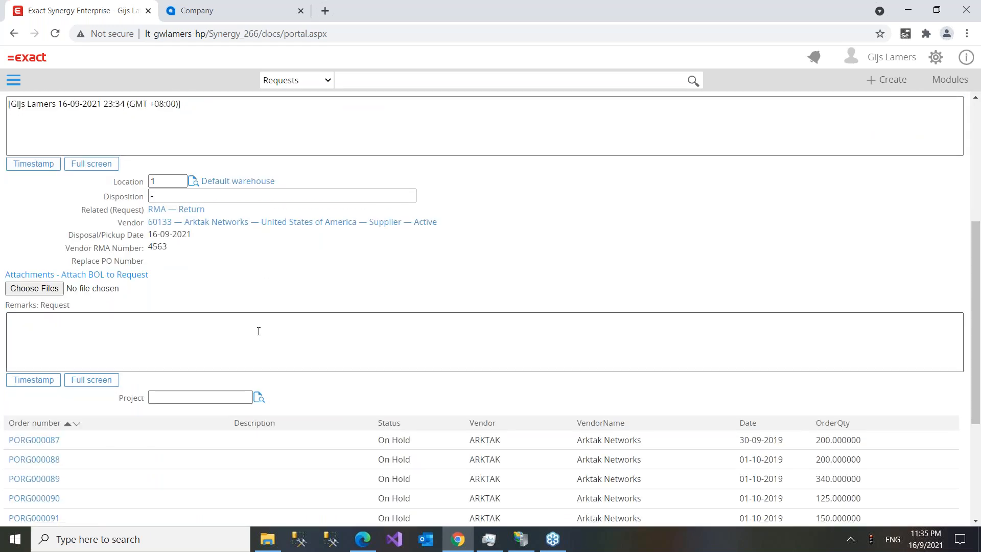
pyautogui.scroll(5, 271, 303)
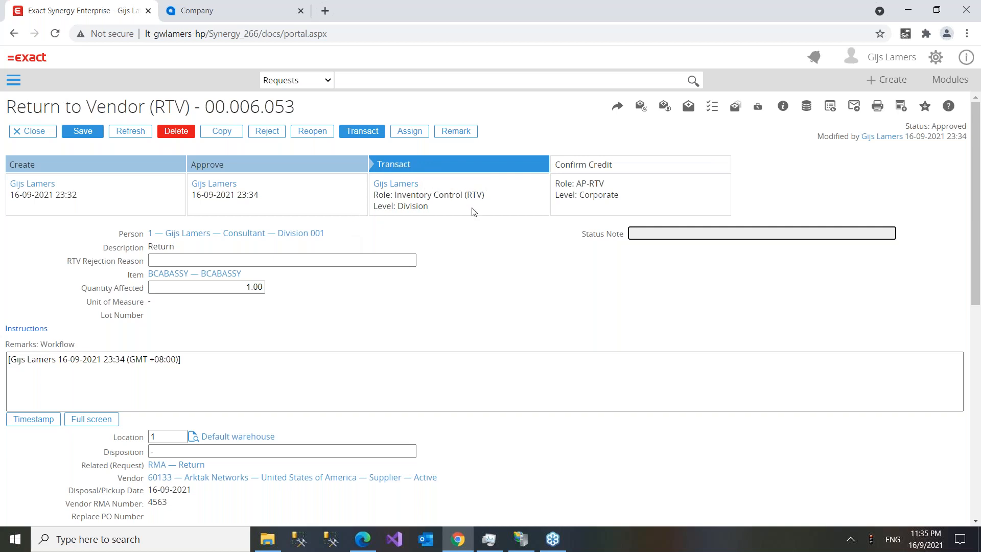
pyautogui.scroll(-3, 449, 306)
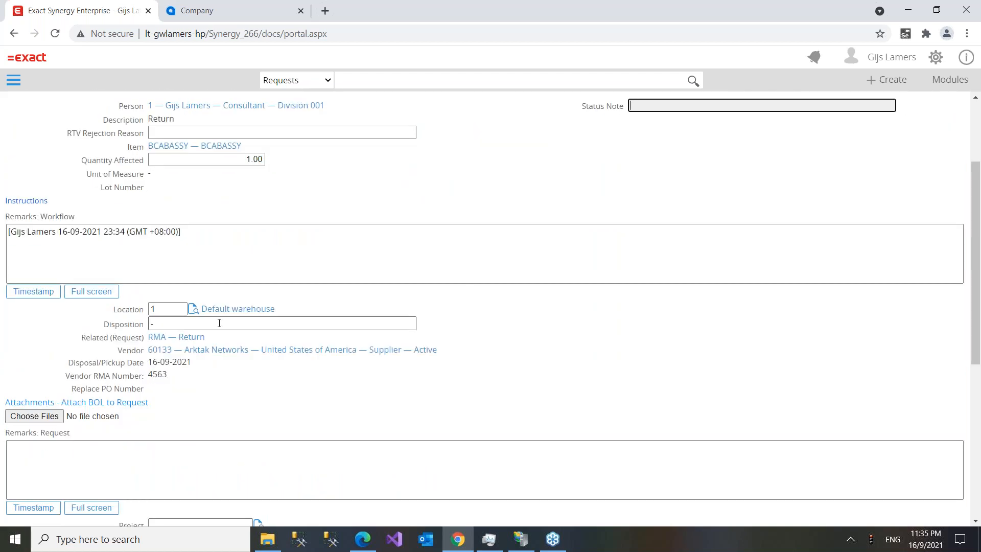
pyautogui.scroll(3, 219, 323)
pyautogui.click(360, 133)
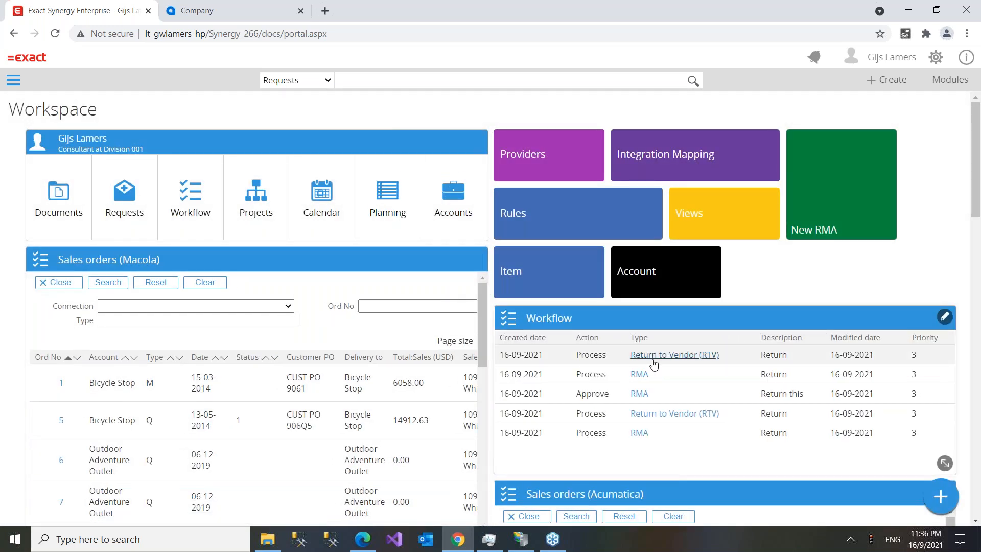
# - Reopen the transacted RTV request and follow its Replace PO Number link PORG000108 into Acumatica
pyautogui.click(654, 359)
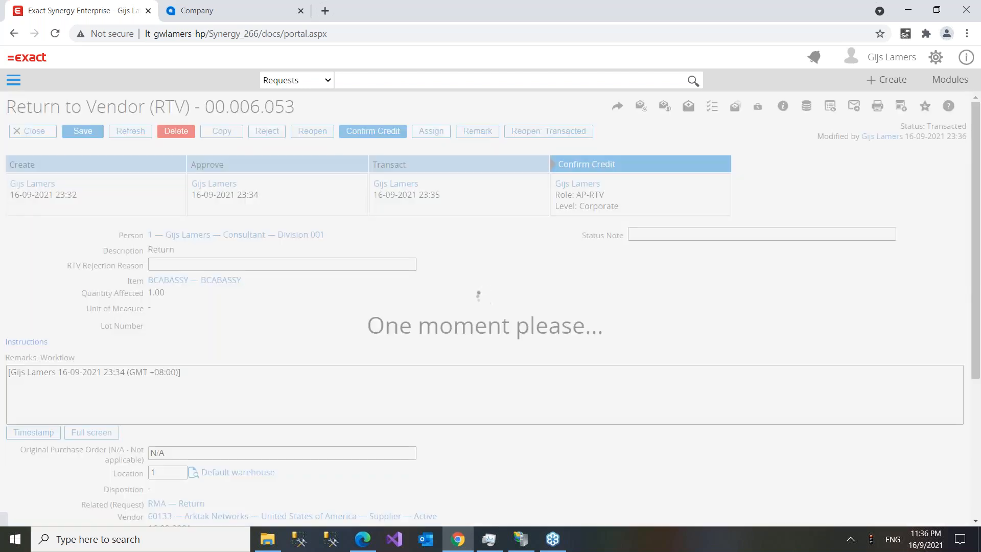
pyautogui.scroll(-1, 210, 300)
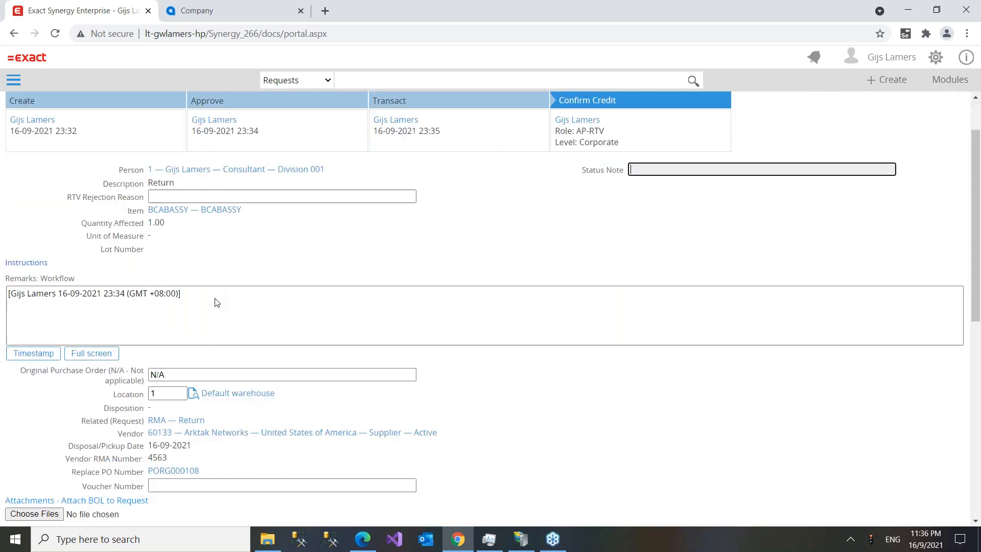
pyautogui.click(170, 472)
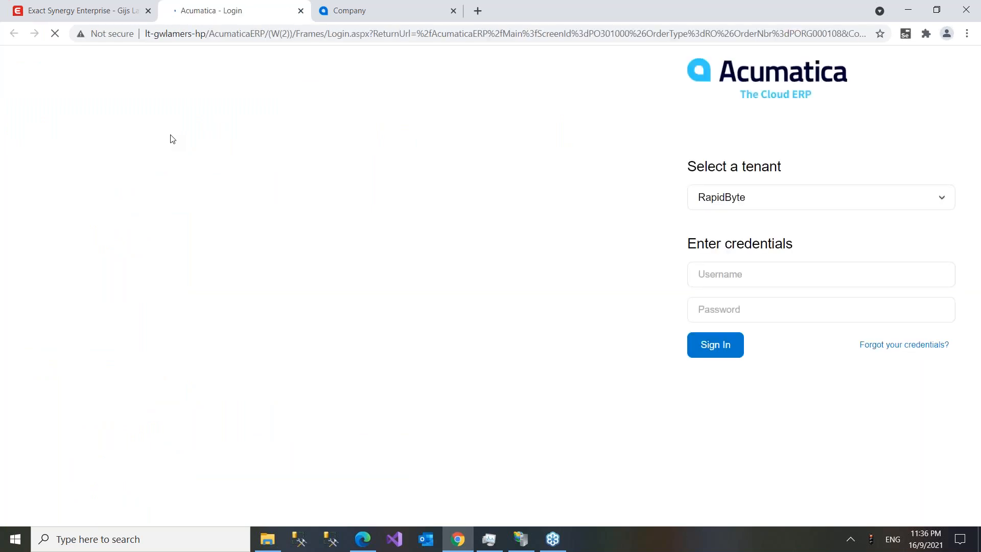
# - Sign in to Acumatica's RapidByte tenant as admin with the account password
pyautogui.write('admin')
pyautogui.press('Tab')
pyautogui.write('123')
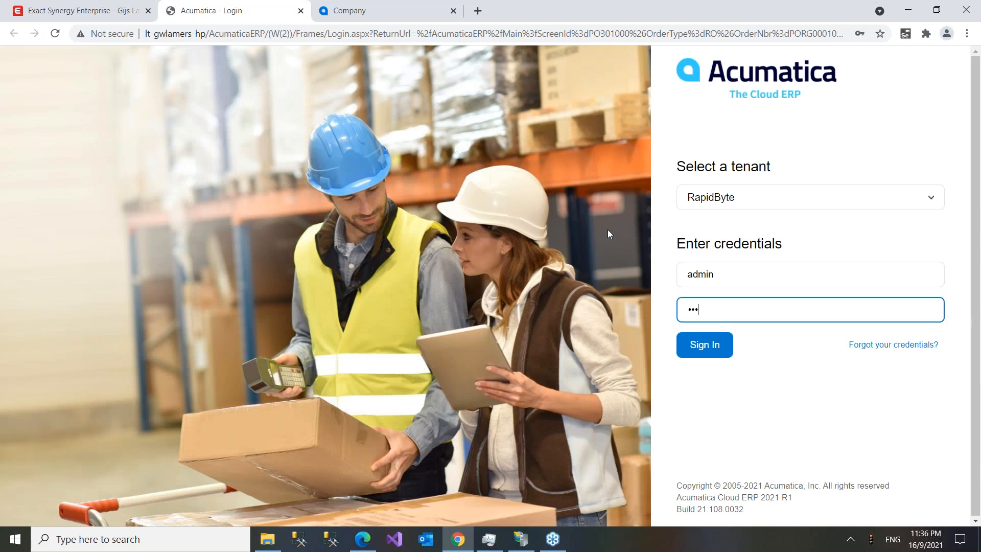
pyautogui.click(720, 344)
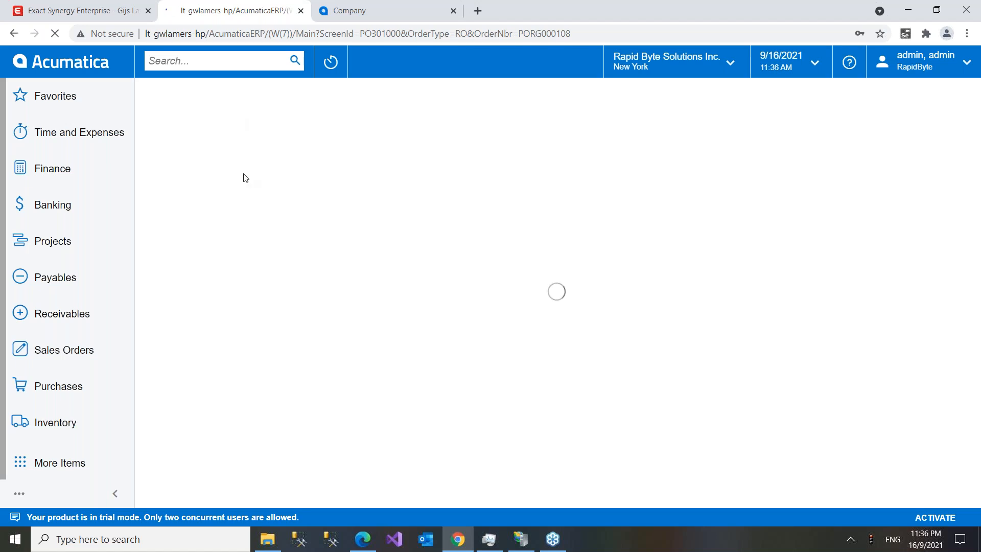
pyautogui.click(55, 16)
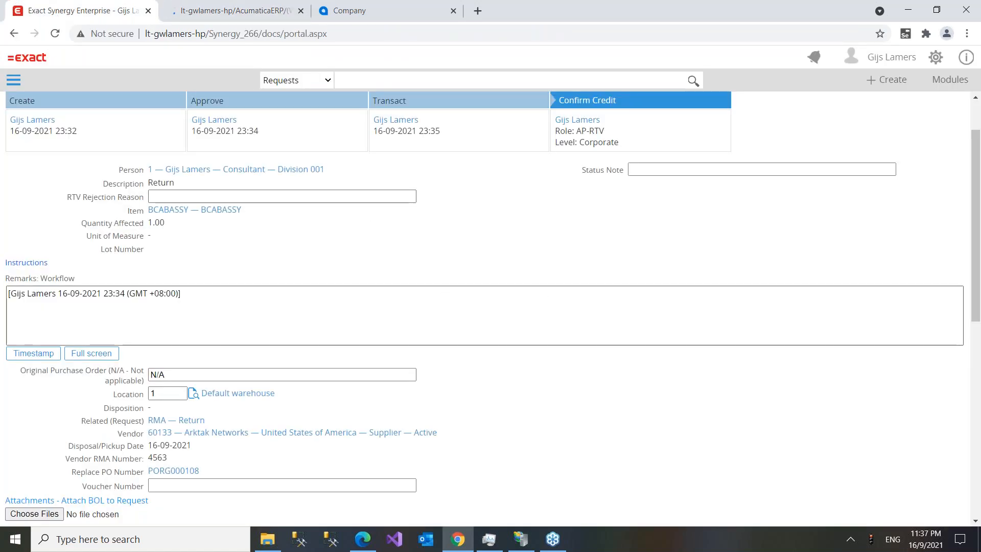
pyautogui.scroll(-2, 564, 358)
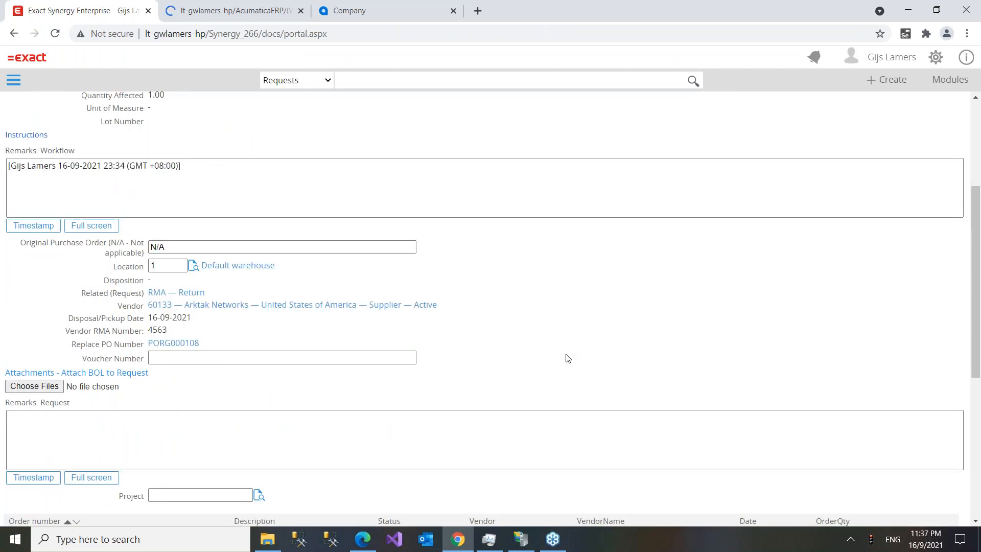
pyautogui.scroll(-2, 567, 357)
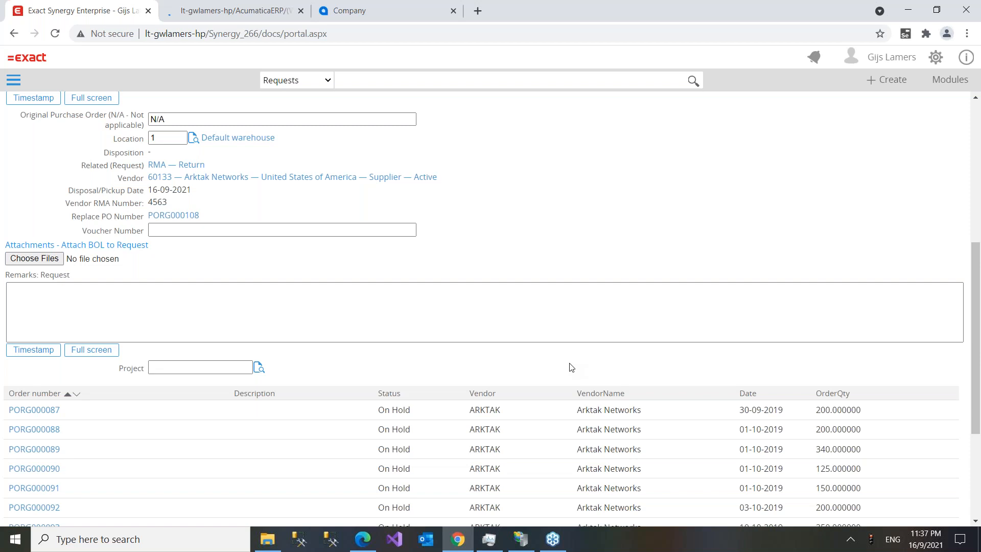
pyautogui.scroll(-3, 456, 368)
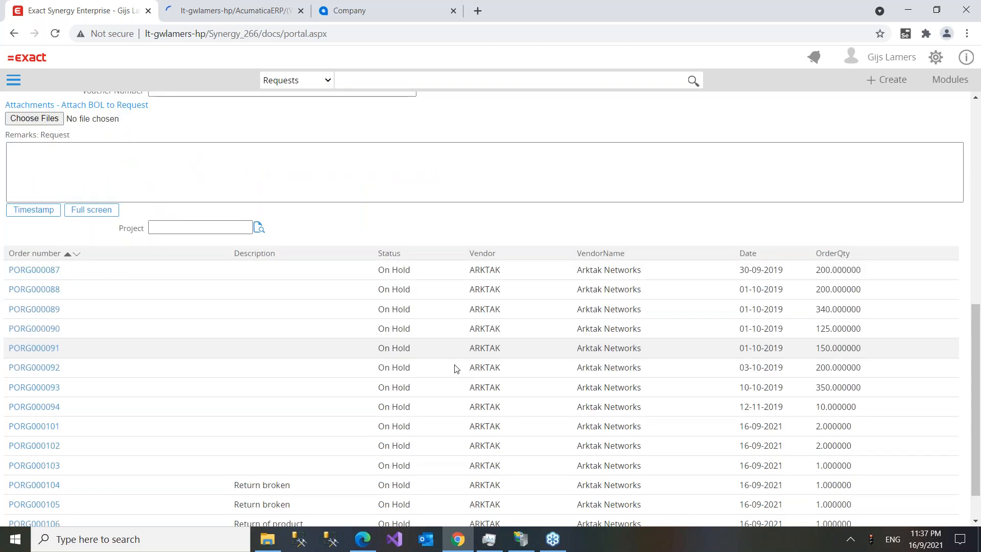
pyautogui.scroll(3, 456, 368)
pyautogui.scroll(7, 396, 237)
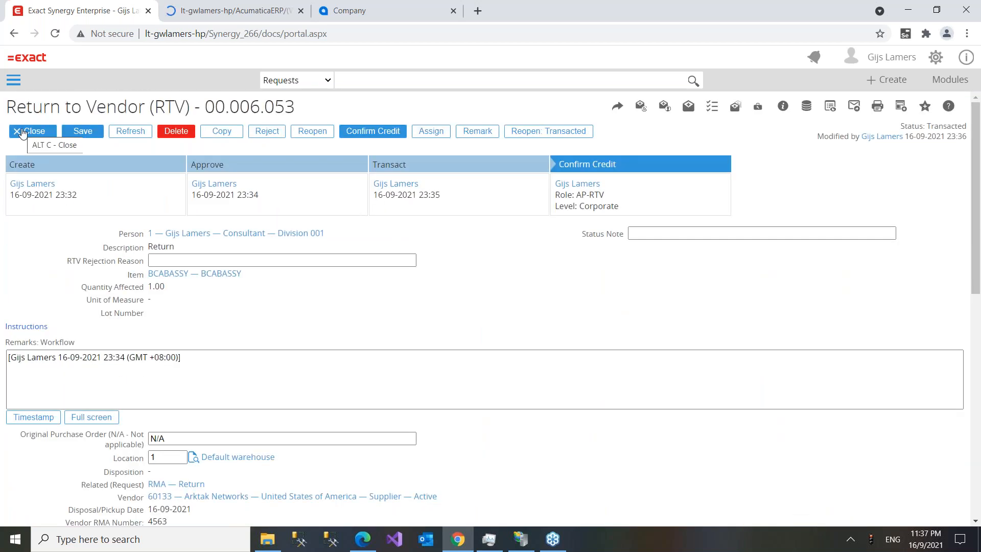
pyautogui.click(208, 15)
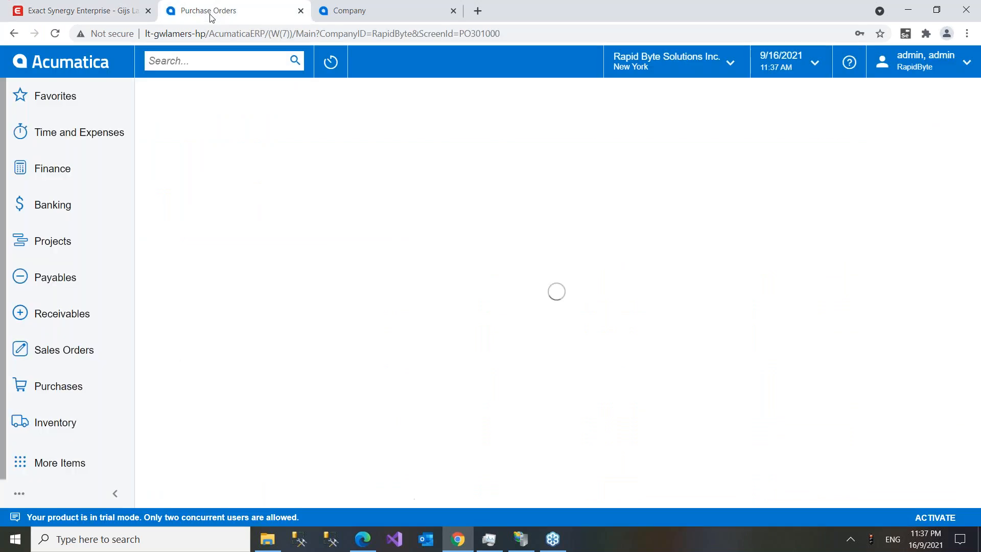
# - Check PORG000108 for Arktak Networks (on hold, one BCABASSY) and return to the Exact Synergy Workspace
pyautogui.click(61, 15)
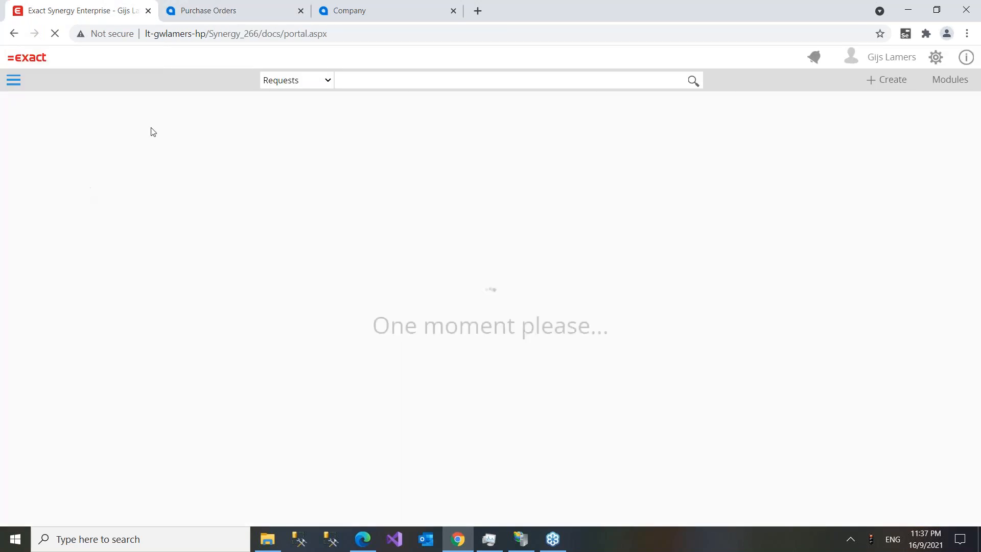
pyautogui.click(207, 15)
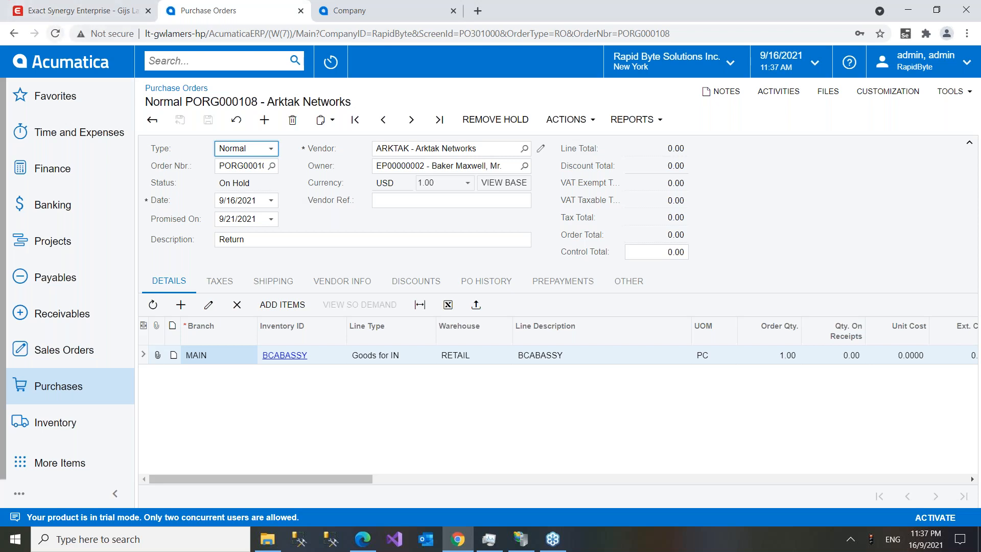
pyautogui.click(66, 11)
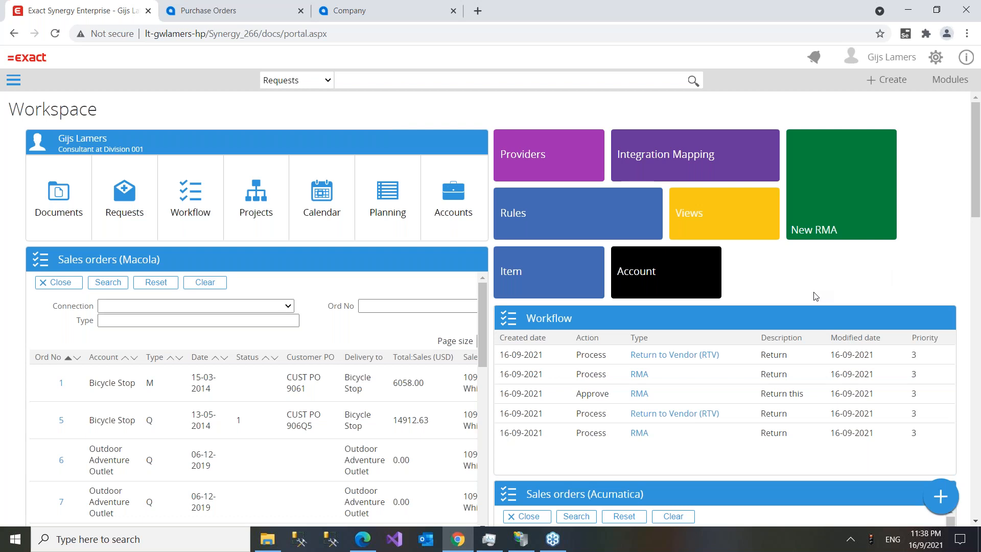
pyautogui.scroll(-1, 814, 296)
pyautogui.scroll(-2, 814, 296)
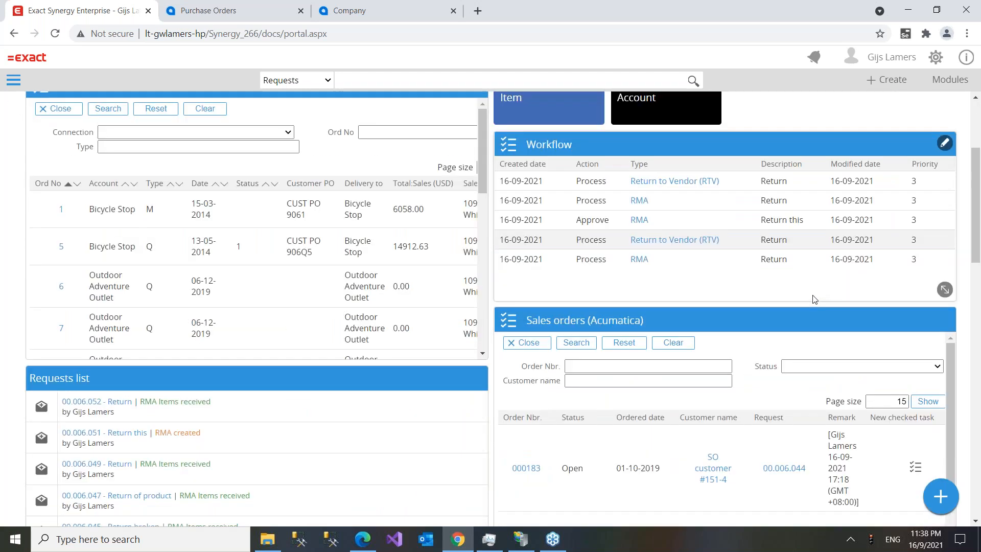
pyautogui.scroll(3, 812, 296)
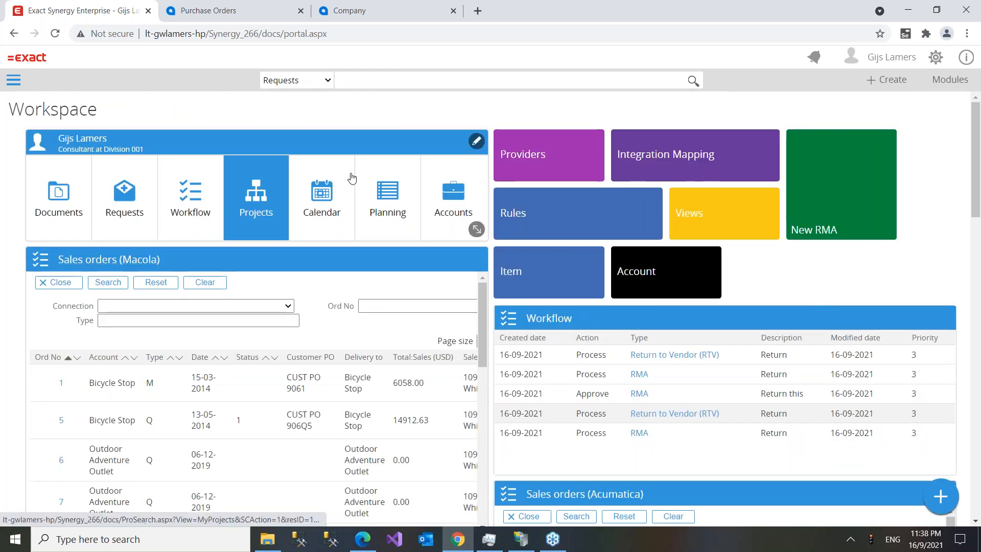
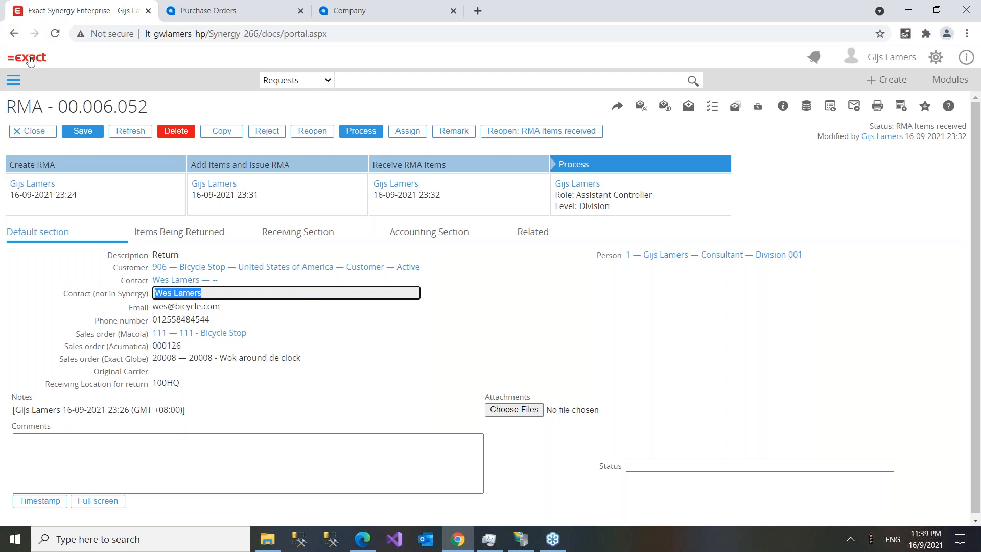
# - Leave RMA 00.006.052 via the Exact logo and go back to the Workspace home page
pyautogui.click(29, 58)
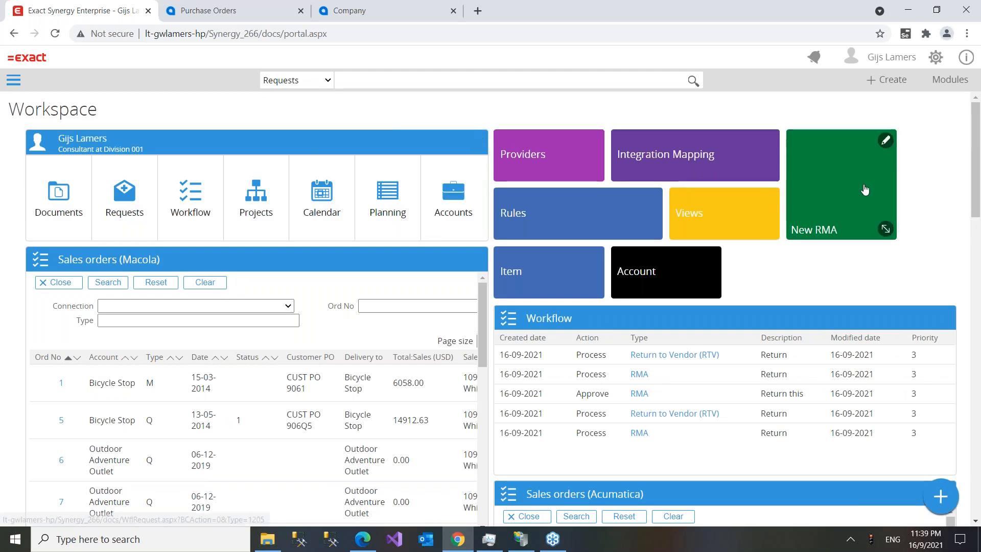
# - Scroll the Workspace down to sales order 000182 in the Sales orders (Acumatica) widget
pyautogui.scroll(-1, 836, 276)
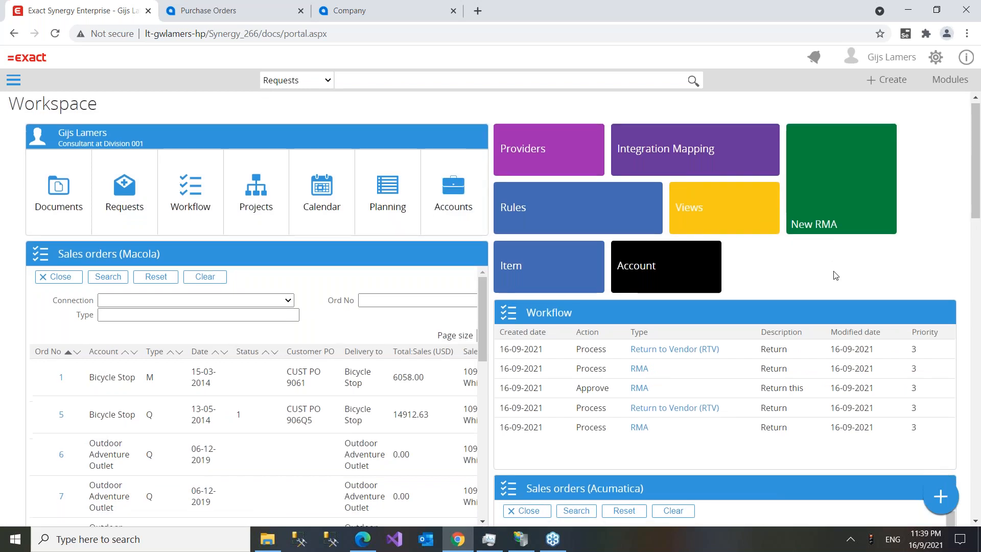
pyautogui.scroll(-3, 836, 276)
pyautogui.scroll(4, 837, 277)
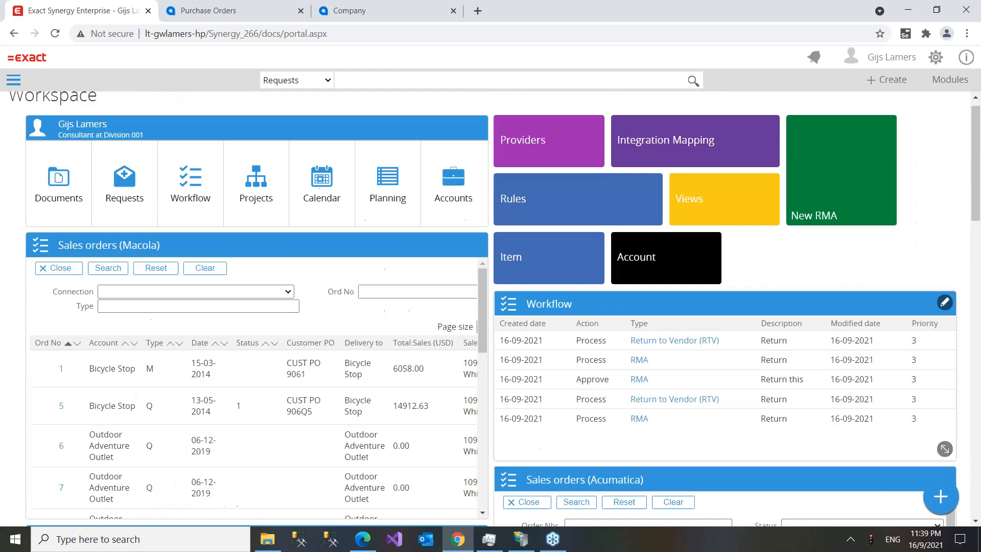
pyautogui.scroll(-4, 839, 276)
pyautogui.scroll(-2, 838, 278)
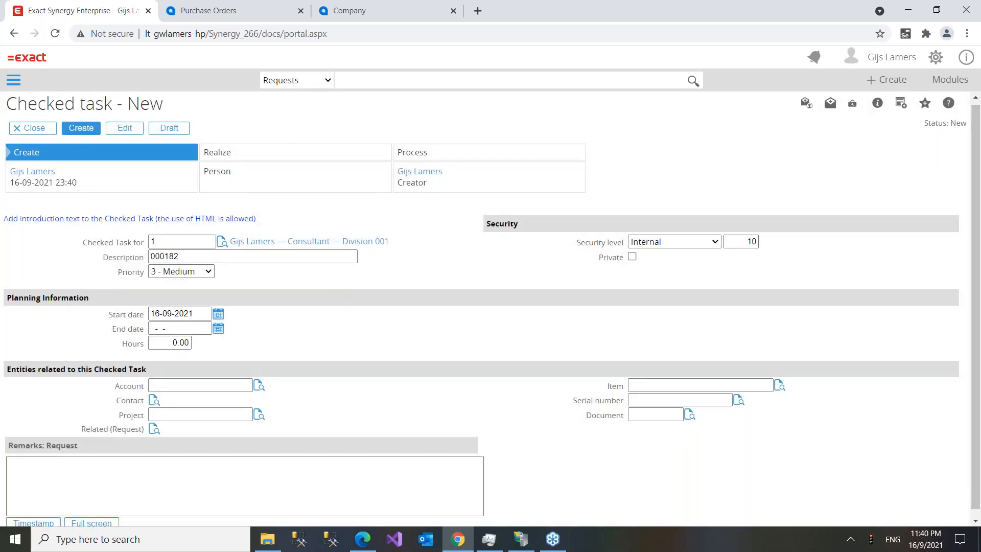
# - Insert a timestamp into the Remarks of the 000182 checked task and create it
pyautogui.scroll(-1, 72, 459)
pyautogui.click(68, 482)
pyautogui.click(34, 516)
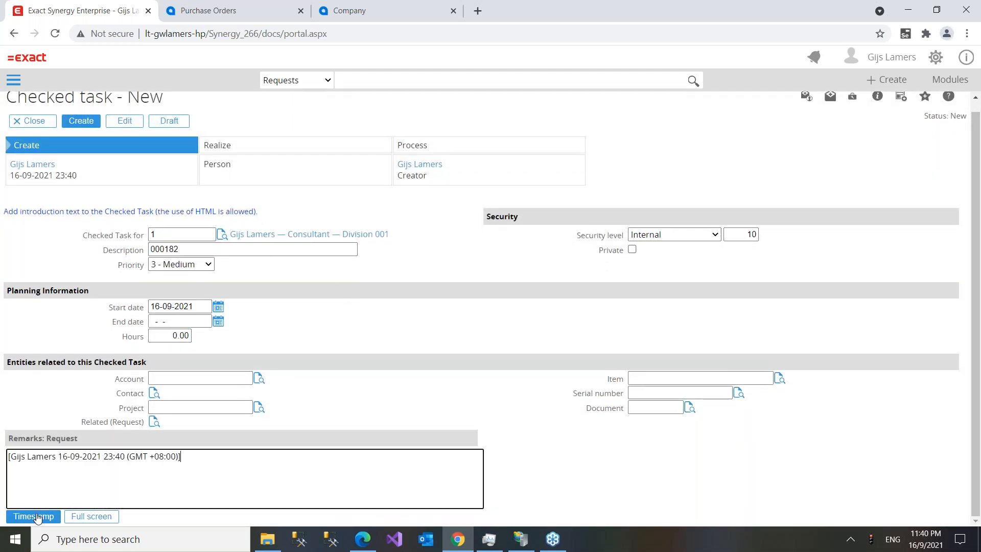
pyautogui.click(82, 123)
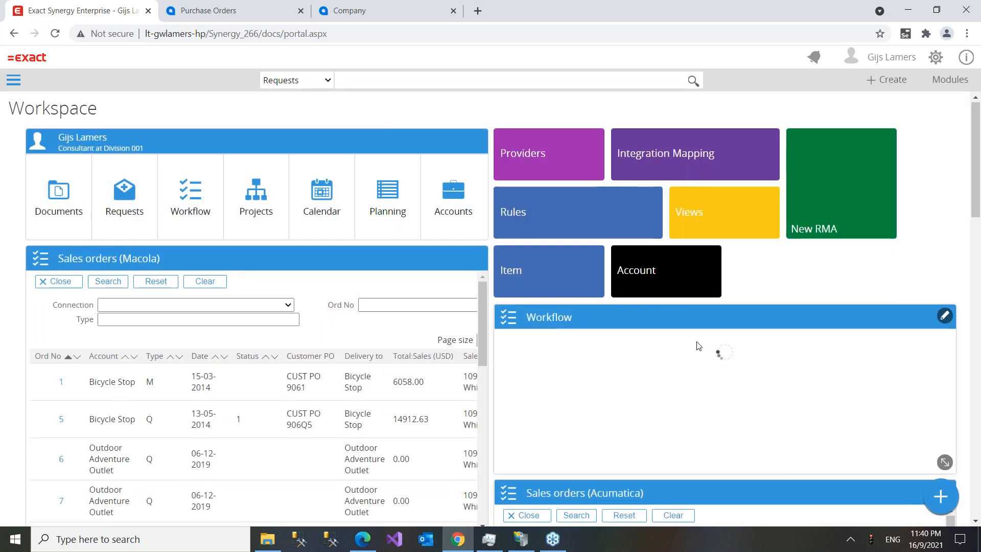
# - Verify Checked task 000182, dated 16-09-2021, in the Workflow widget, then scroll back up
pyautogui.scroll(-4, 697, 341)
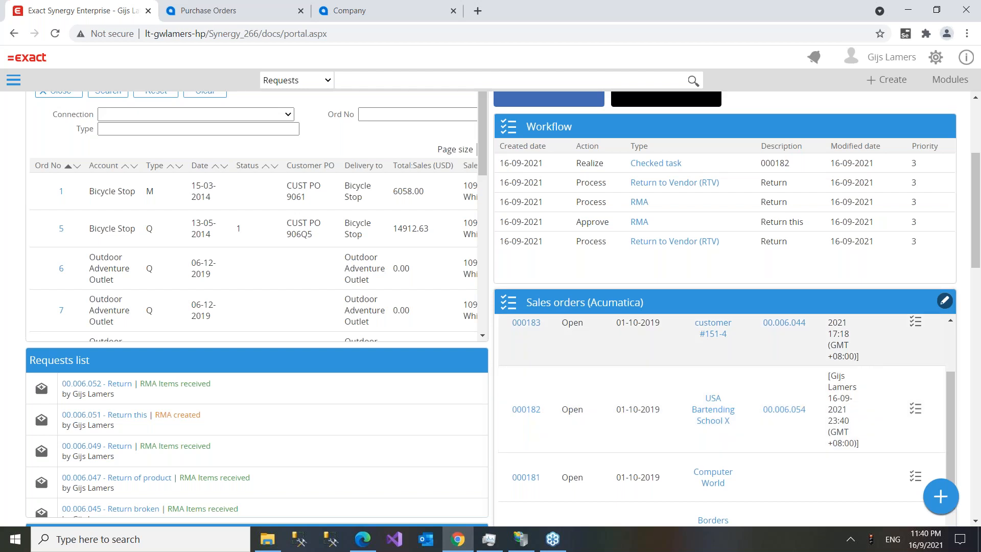
pyautogui.scroll(4, 793, 282)
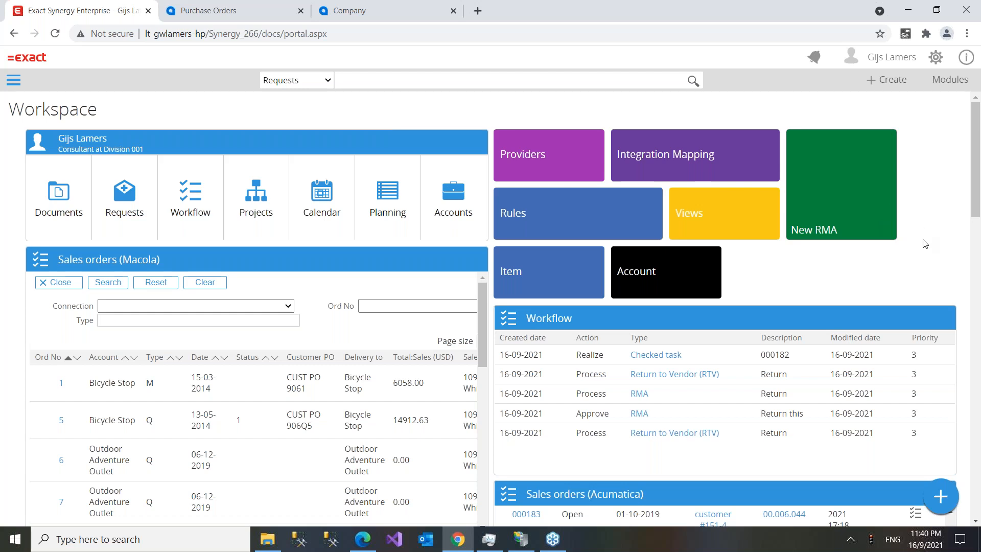
pyautogui.scroll(-6, 915, 245)
pyautogui.scroll(-5, 863, 306)
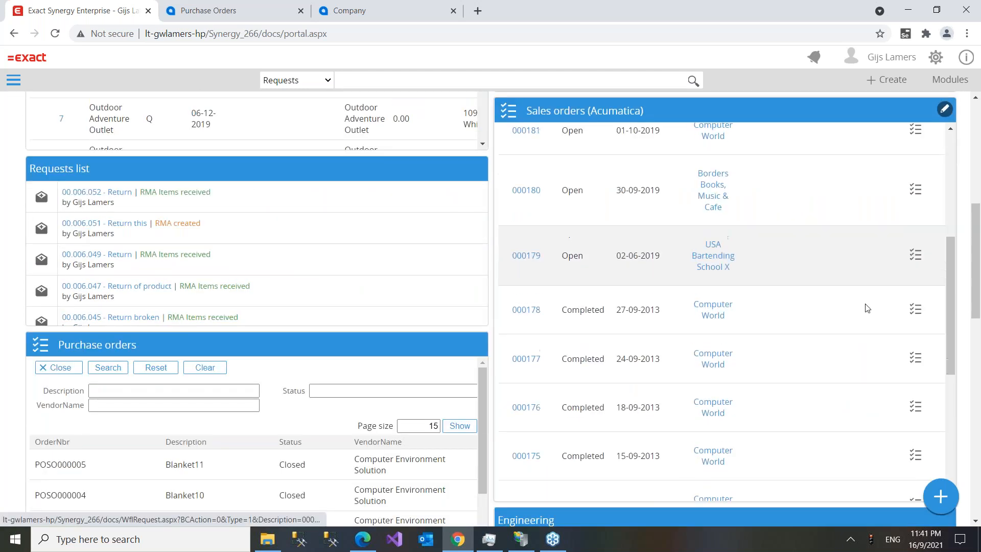
pyautogui.scroll(8, 716, 344)
pyautogui.scroll(8, 754, 323)
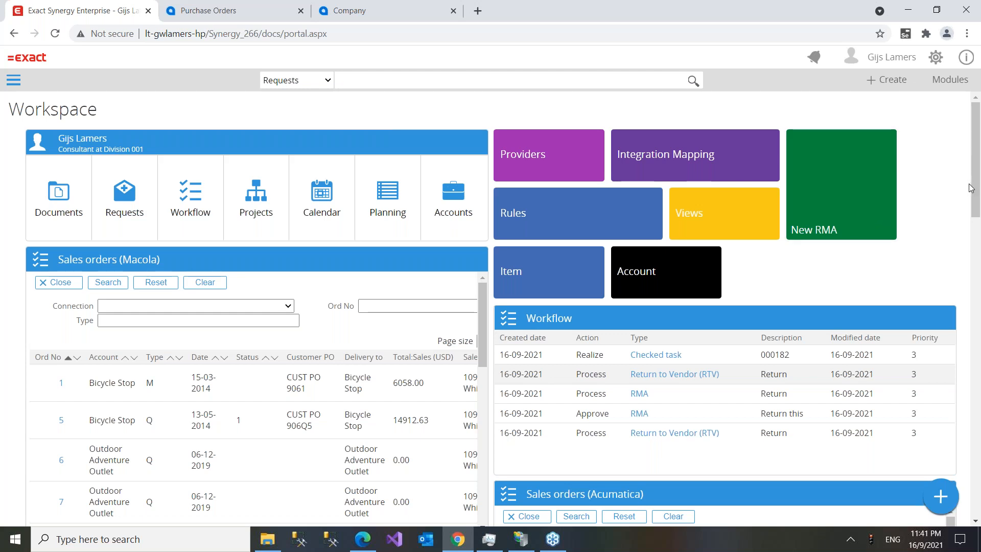
pyautogui.click(795, 274)
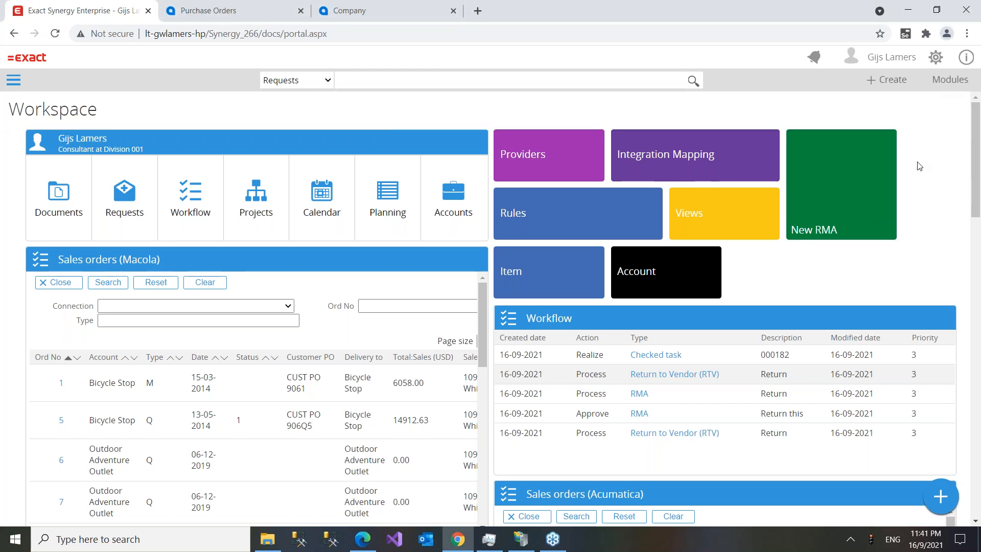